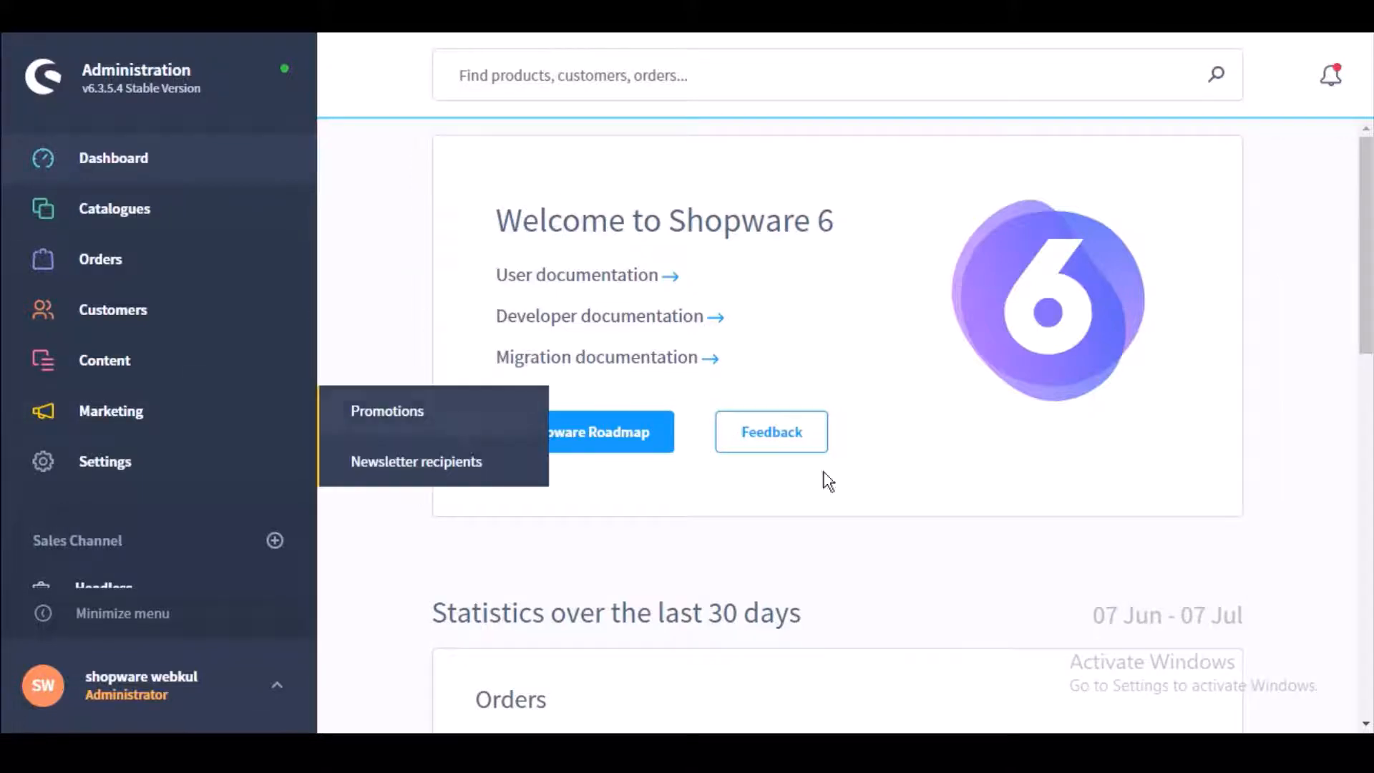
Step: Go to Settings > System > Plugins to see Point of Sale 1.1.0 activated
{"action": "left_click", "coordinate": [119, 467]}
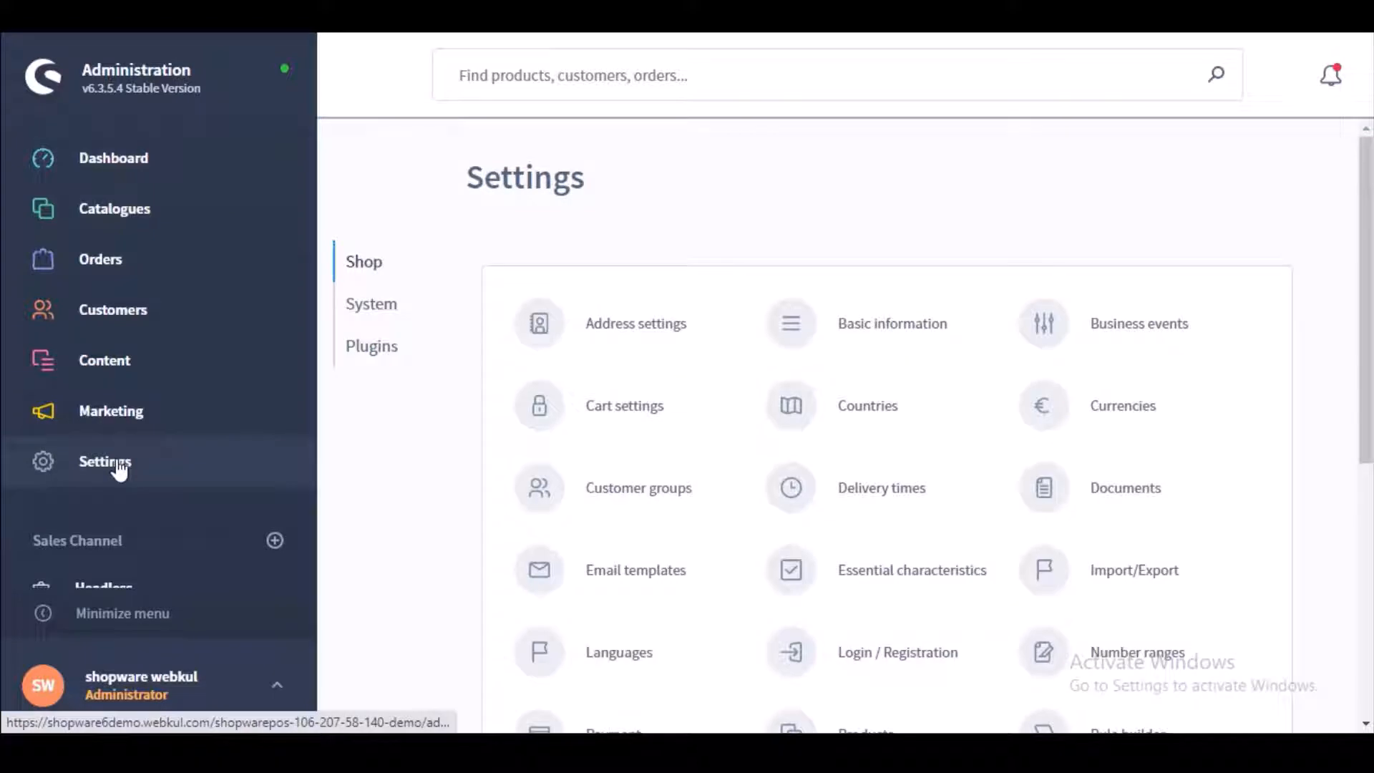
{"action": "left_click", "coordinate": [382, 310]}
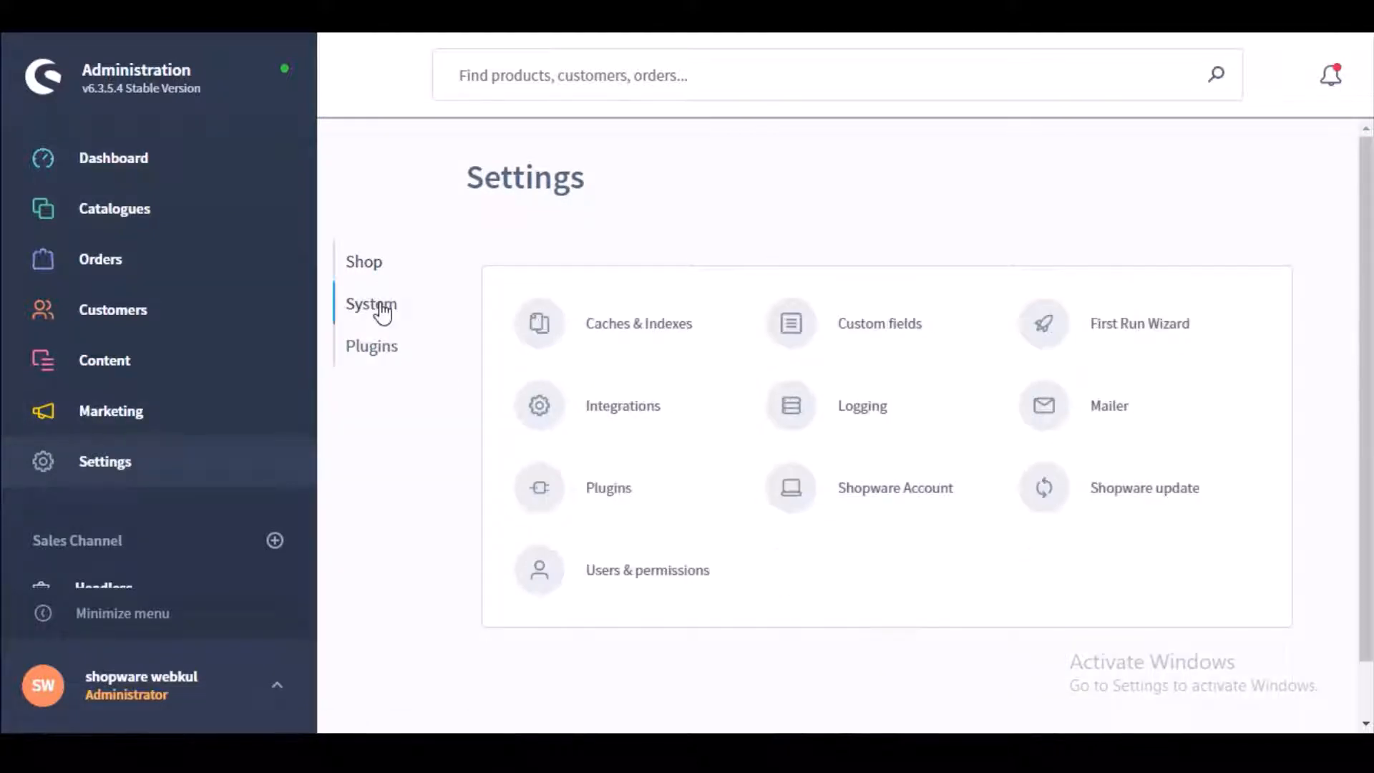
{"action": "left_click", "coordinate": [603, 491]}
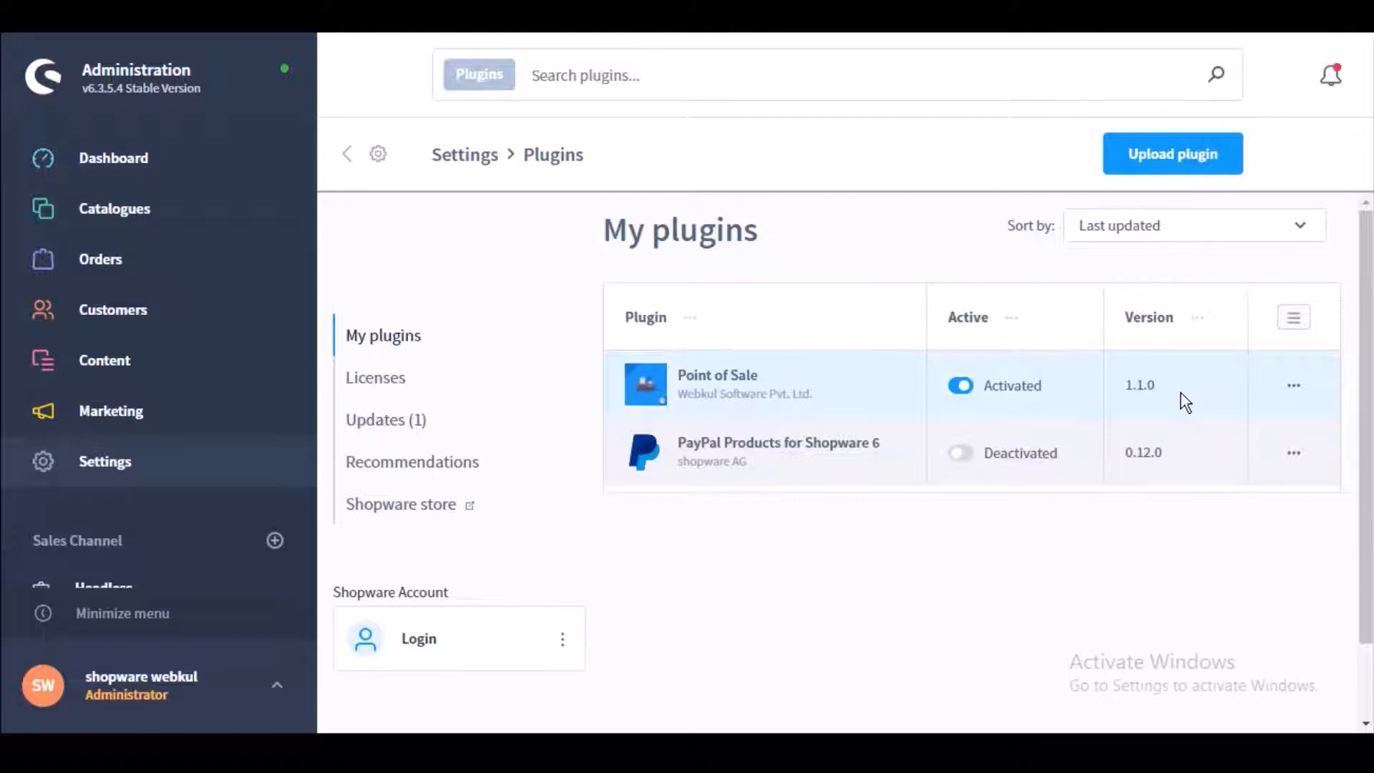
Step: Set Point of Sale config for All Sales Channels with login heading 'Shopware Point of Sale' and save
{"action": "left_click", "coordinate": [1294, 385]}
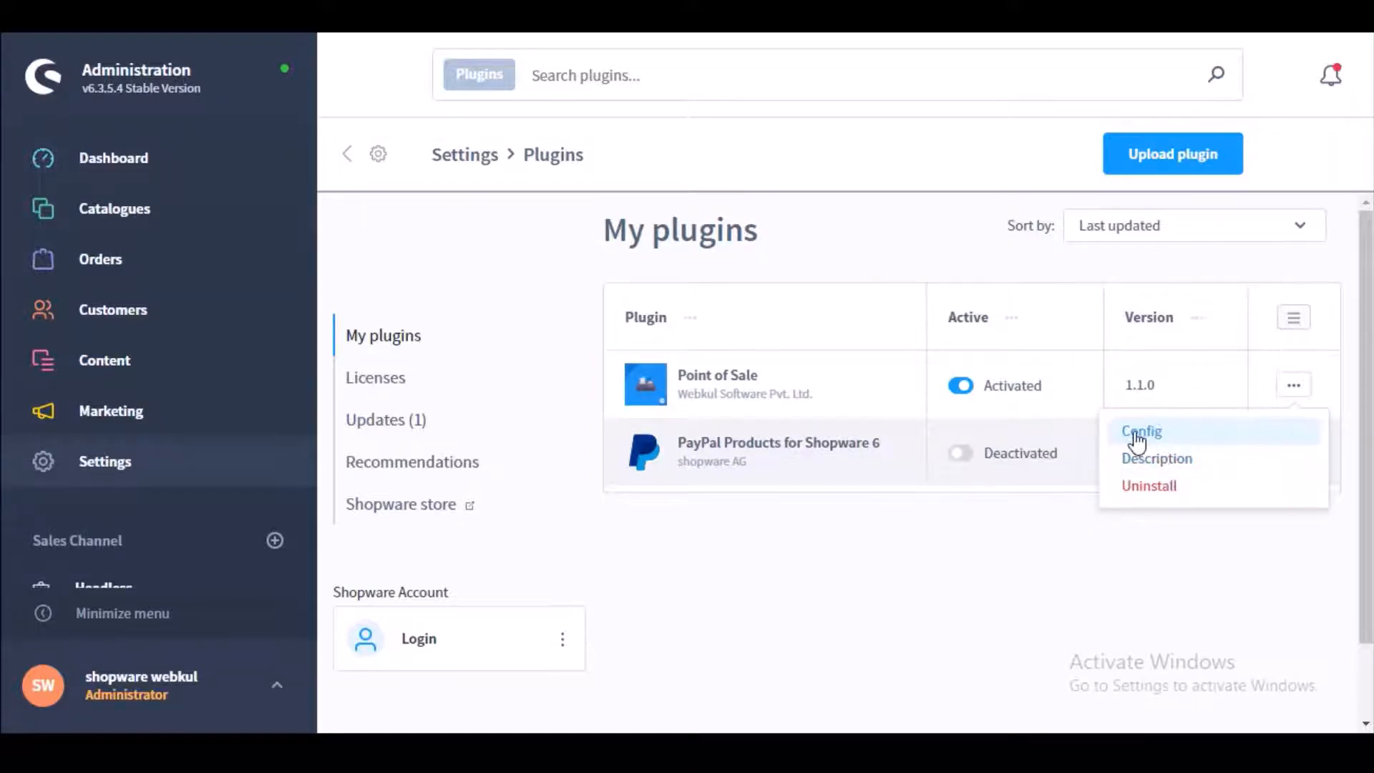
{"action": "left_click", "coordinate": [1154, 432]}
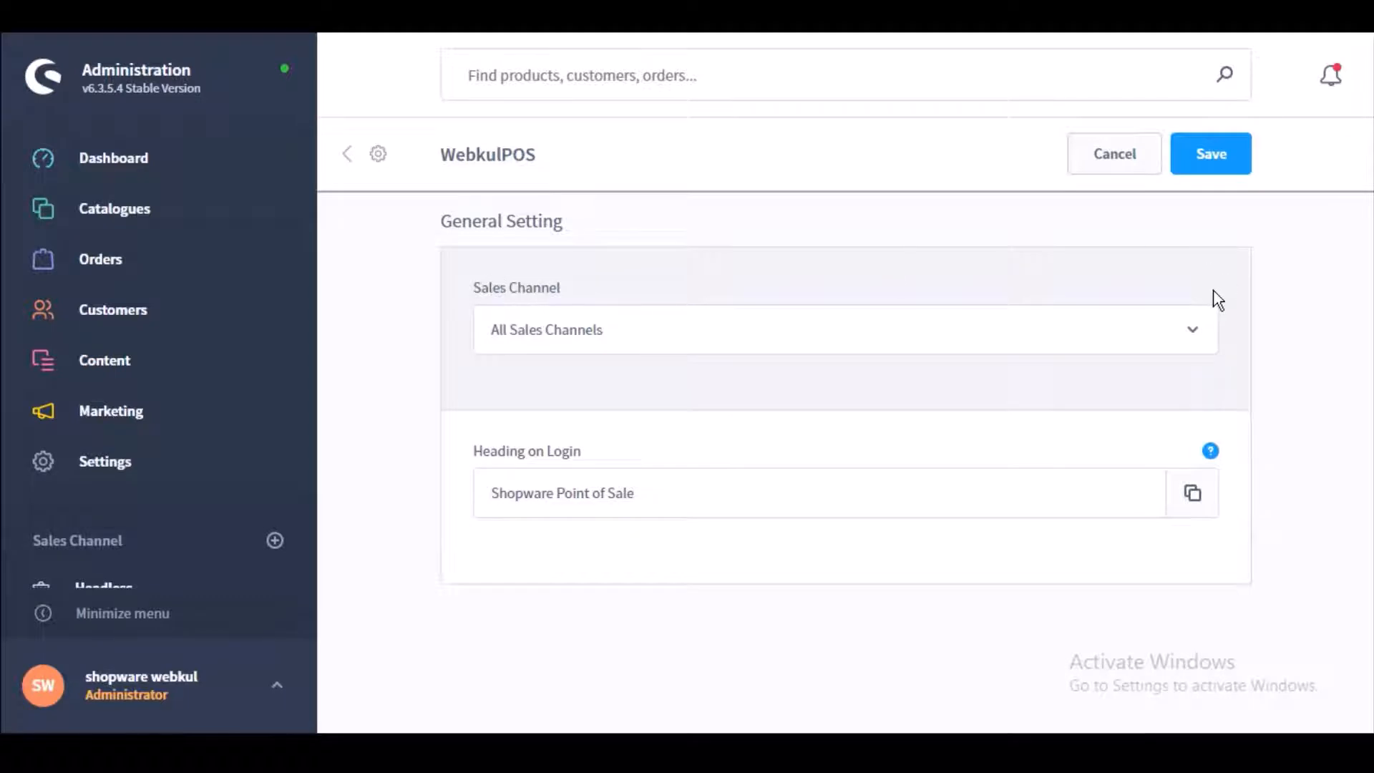
{"action": "left_click", "coordinate": [1196, 333]}
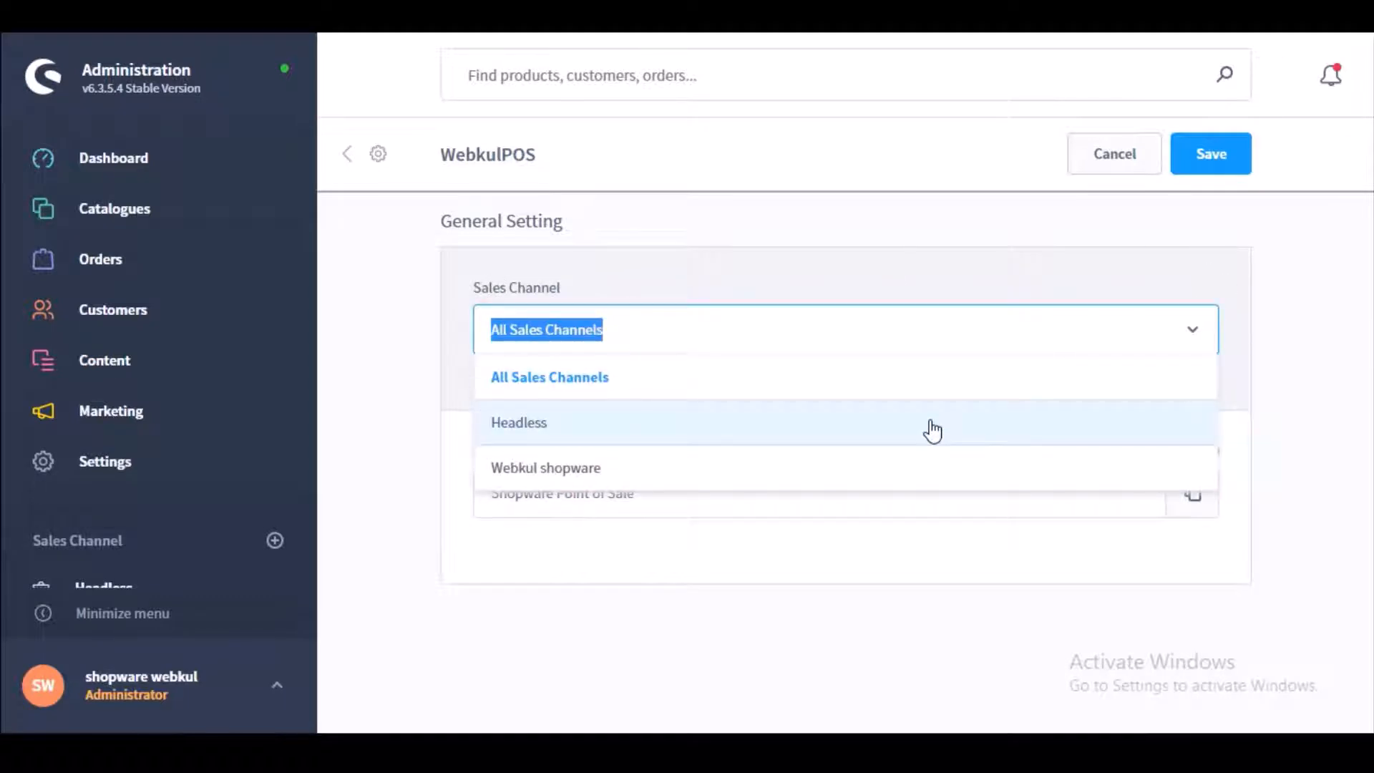
{"action": "left_click", "coordinate": [830, 392]}
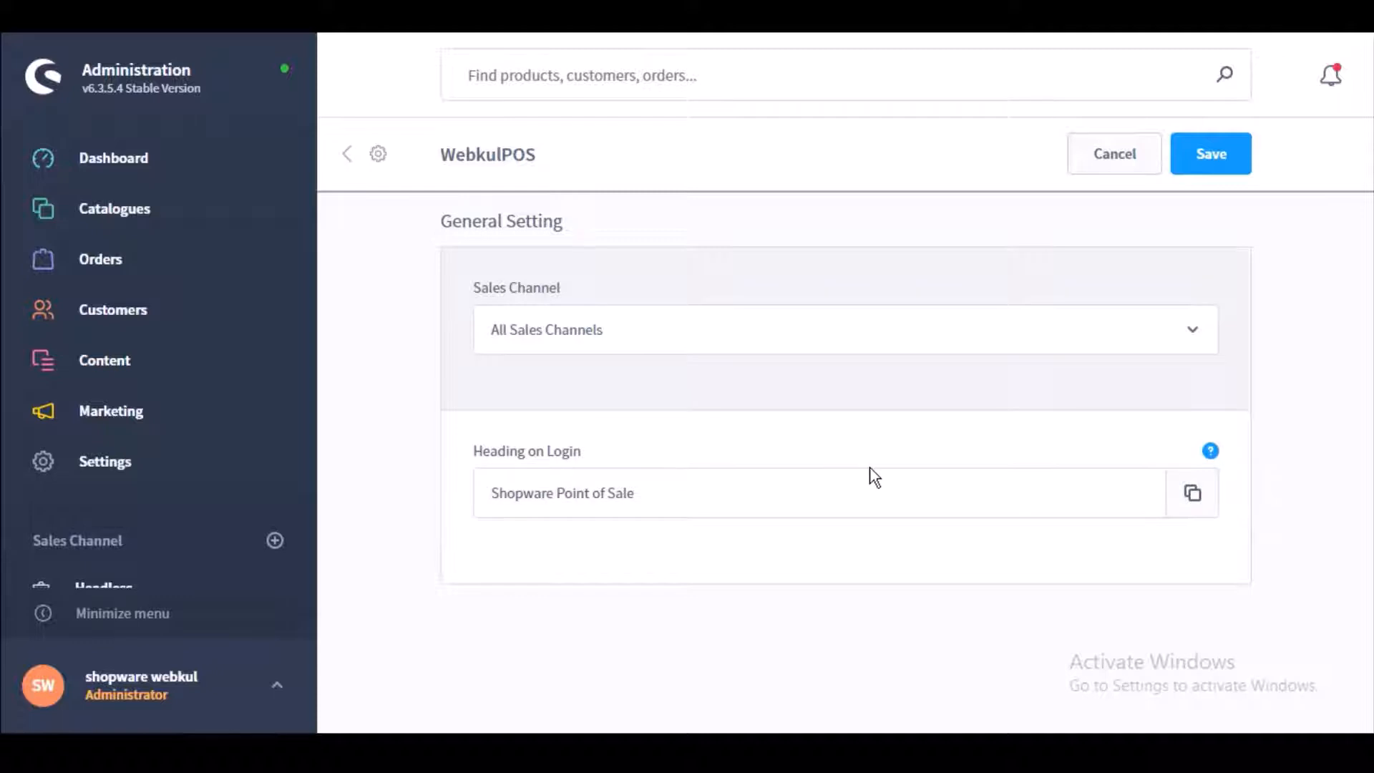
{"action": "left_click", "coordinate": [671, 487]}
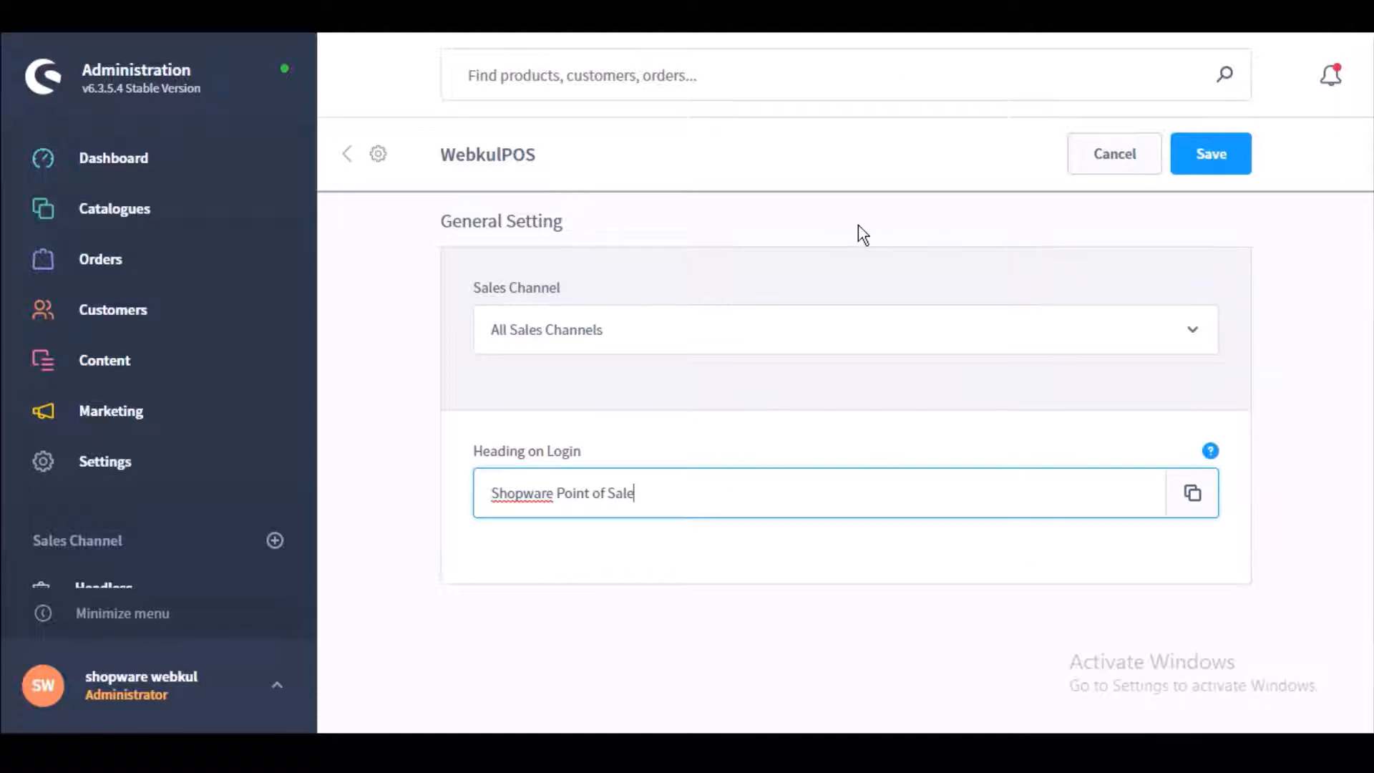
{"action": "left_click", "coordinate": [1211, 159]}
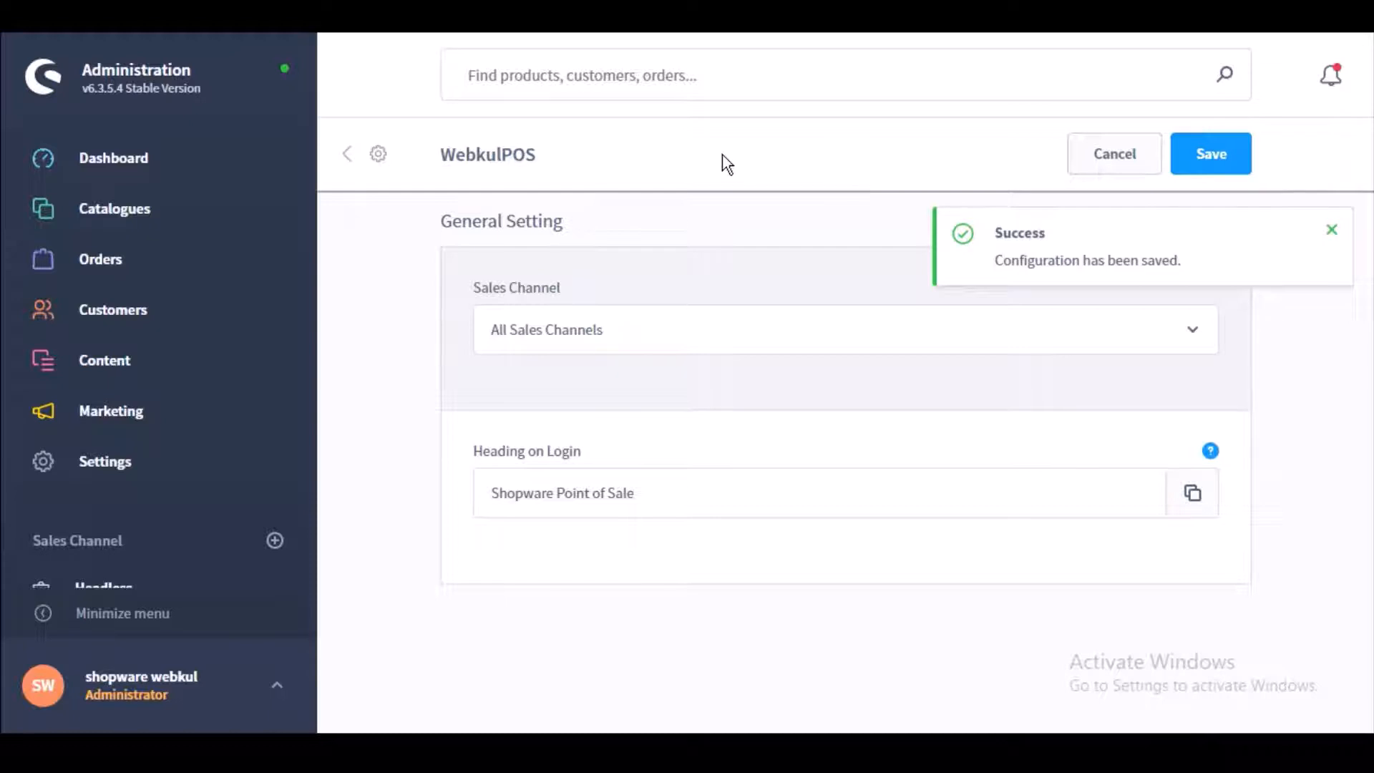
Step: Show the Settings plugin section listing POS Order, POS Outlet, POS Product and POS User
{"action": "left_click", "coordinate": [100, 464]}
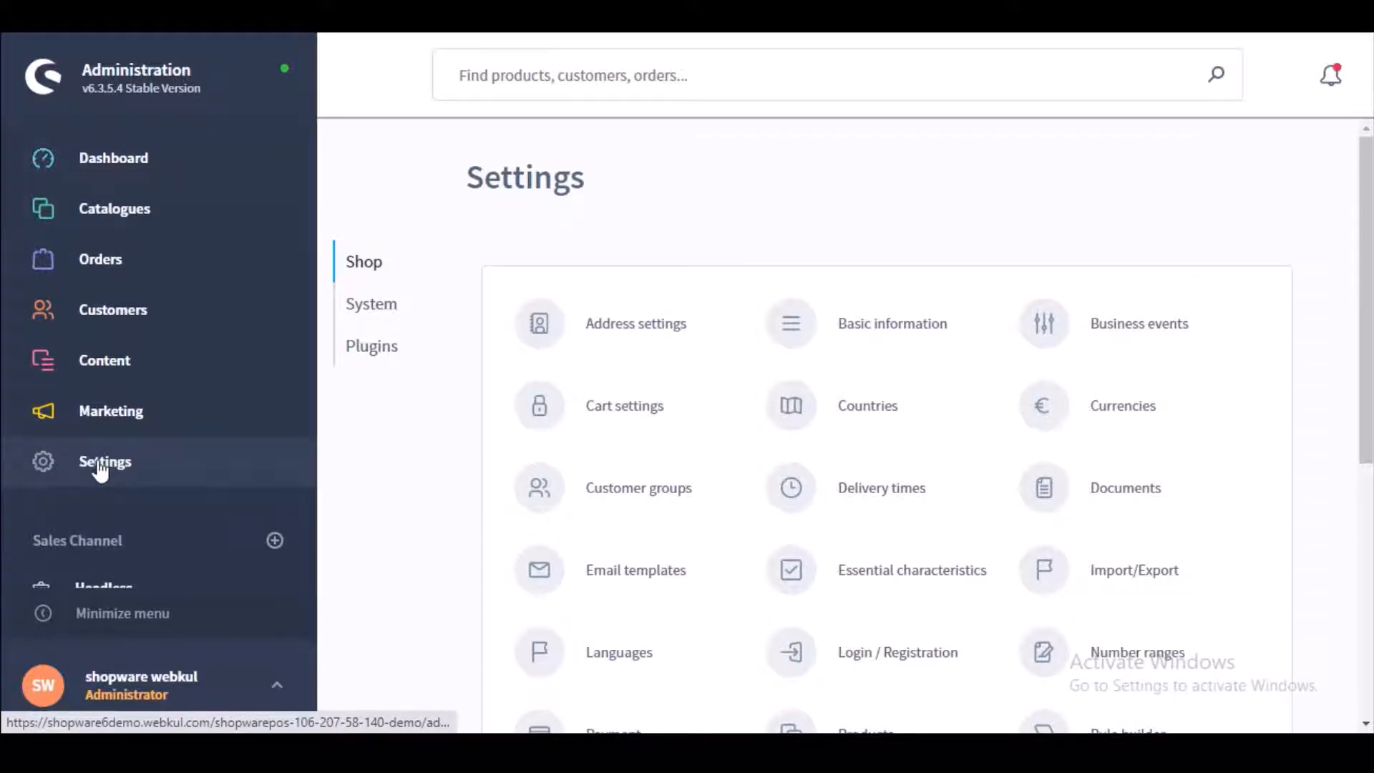
{"action": "left_click", "coordinate": [375, 358]}
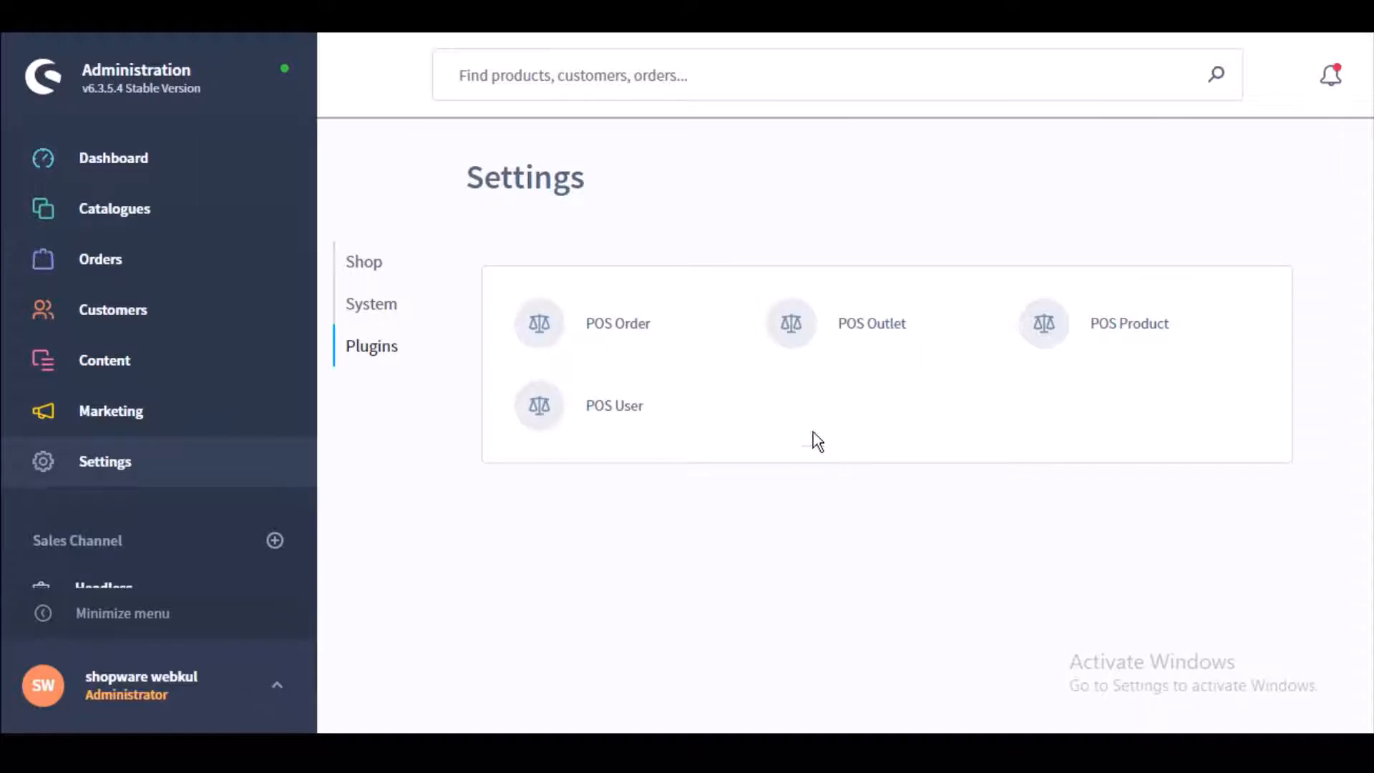
Step: Open the POS Outlet list with the Germany and New York outlets and view its list settings
{"action": "left_click", "coordinate": [857, 331]}
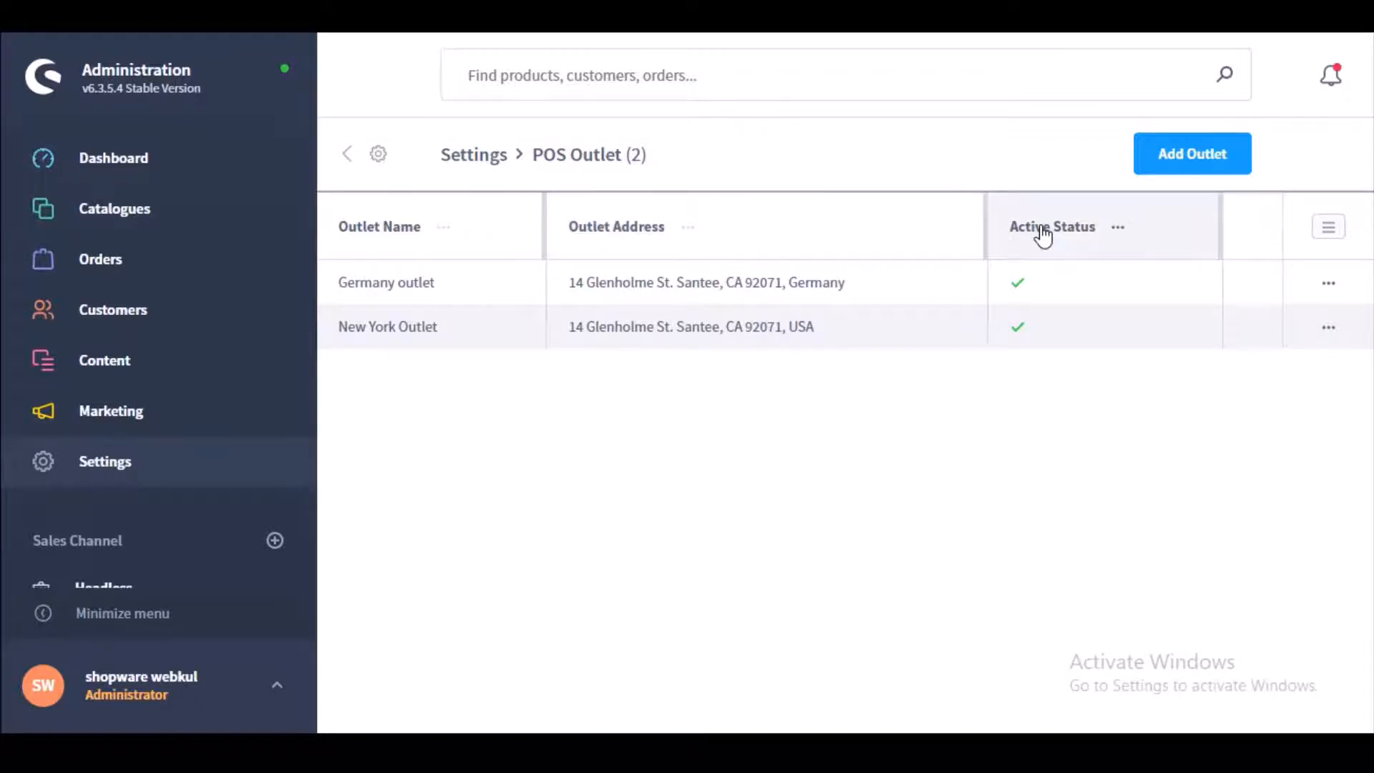
{"action": "left_click", "coordinate": [1326, 236]}
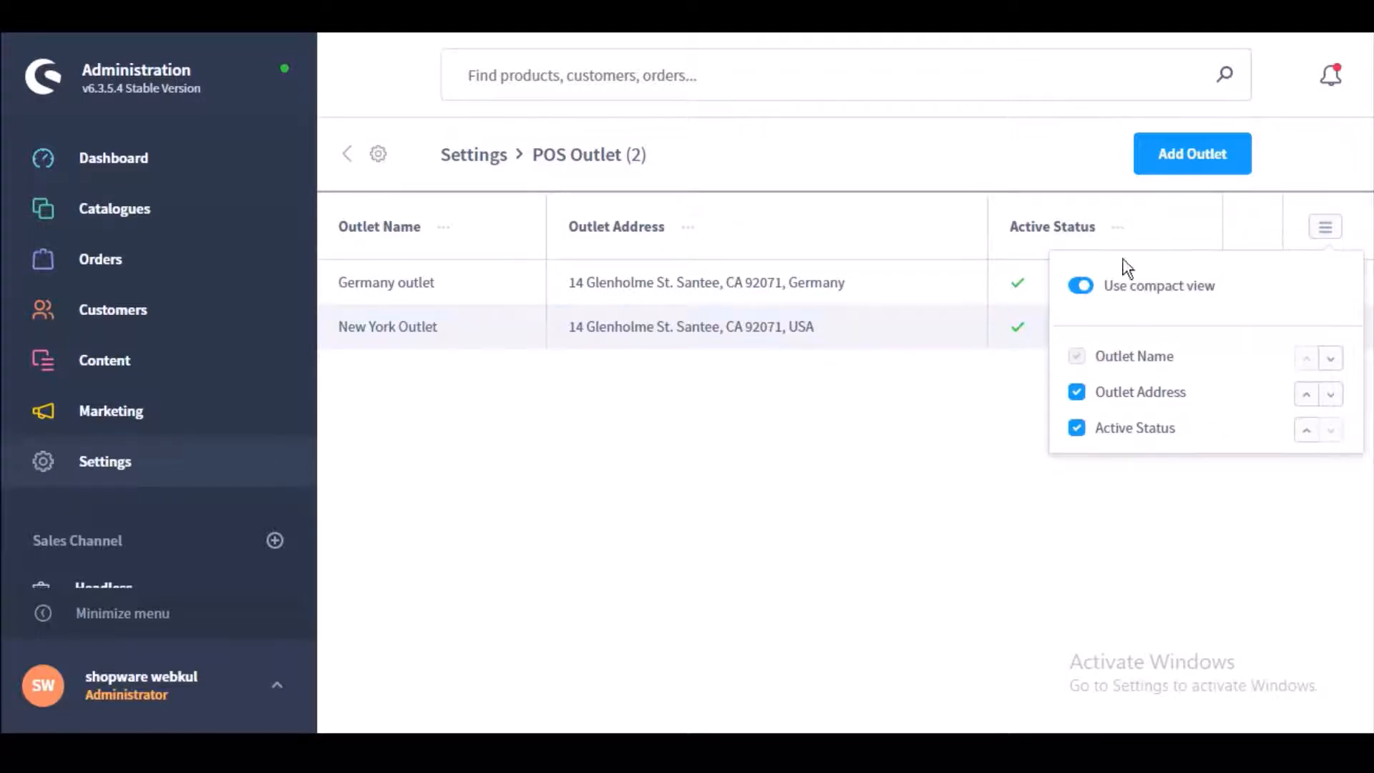
{"action": "left_click", "coordinate": [1326, 227]}
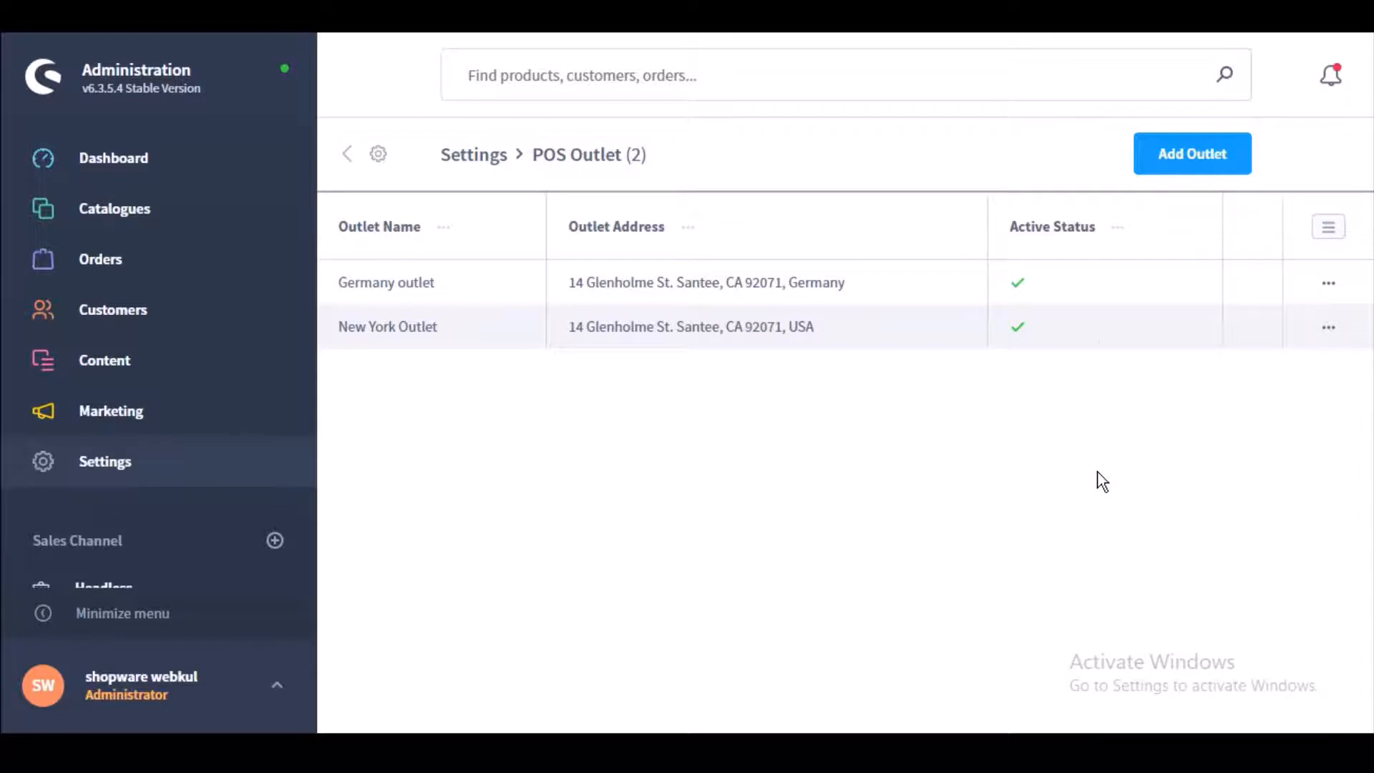
Step: Hide the Active Status column, then restore it through List settings
{"action": "left_click", "coordinate": [1119, 229]}
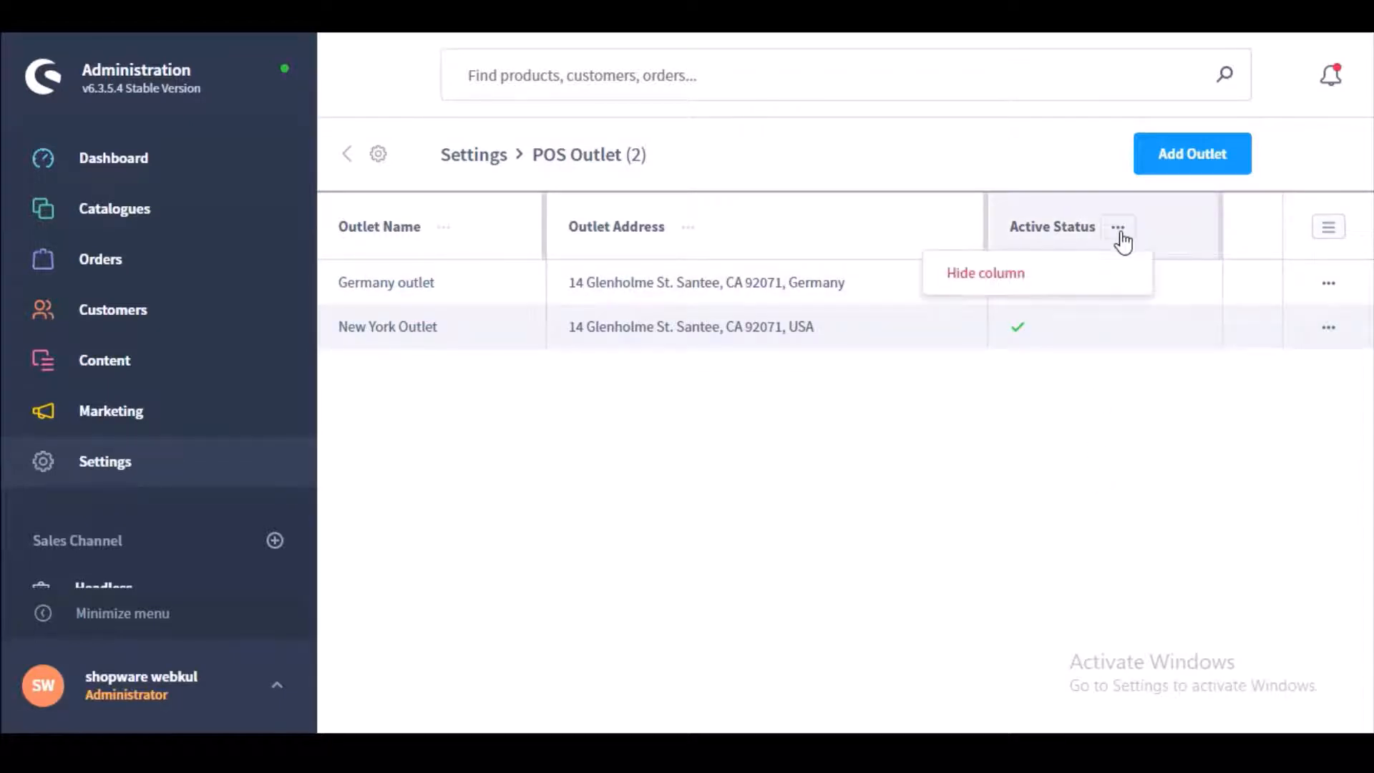
{"action": "left_click", "coordinate": [985, 273]}
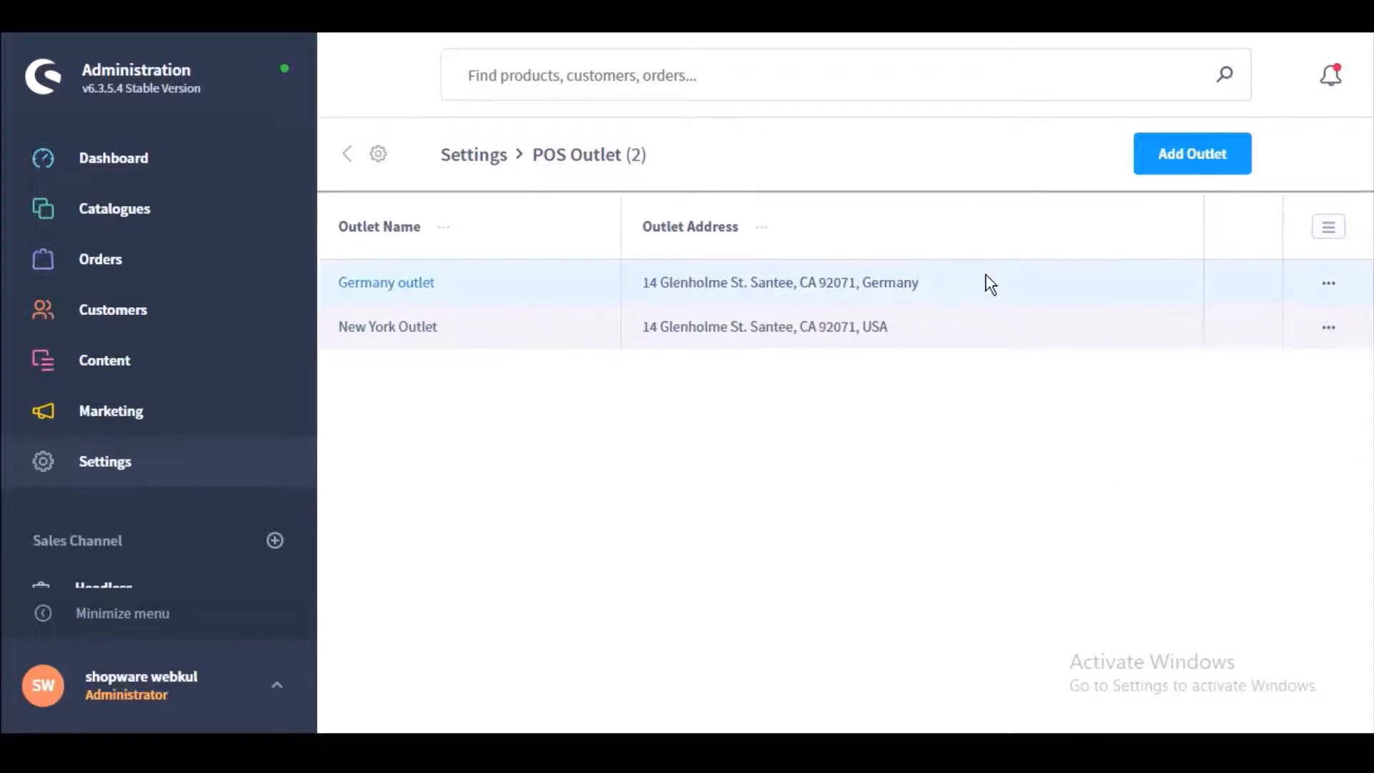
{"action": "left_click", "coordinate": [1332, 229]}
{"action": "left_click", "coordinate": [1078, 433]}
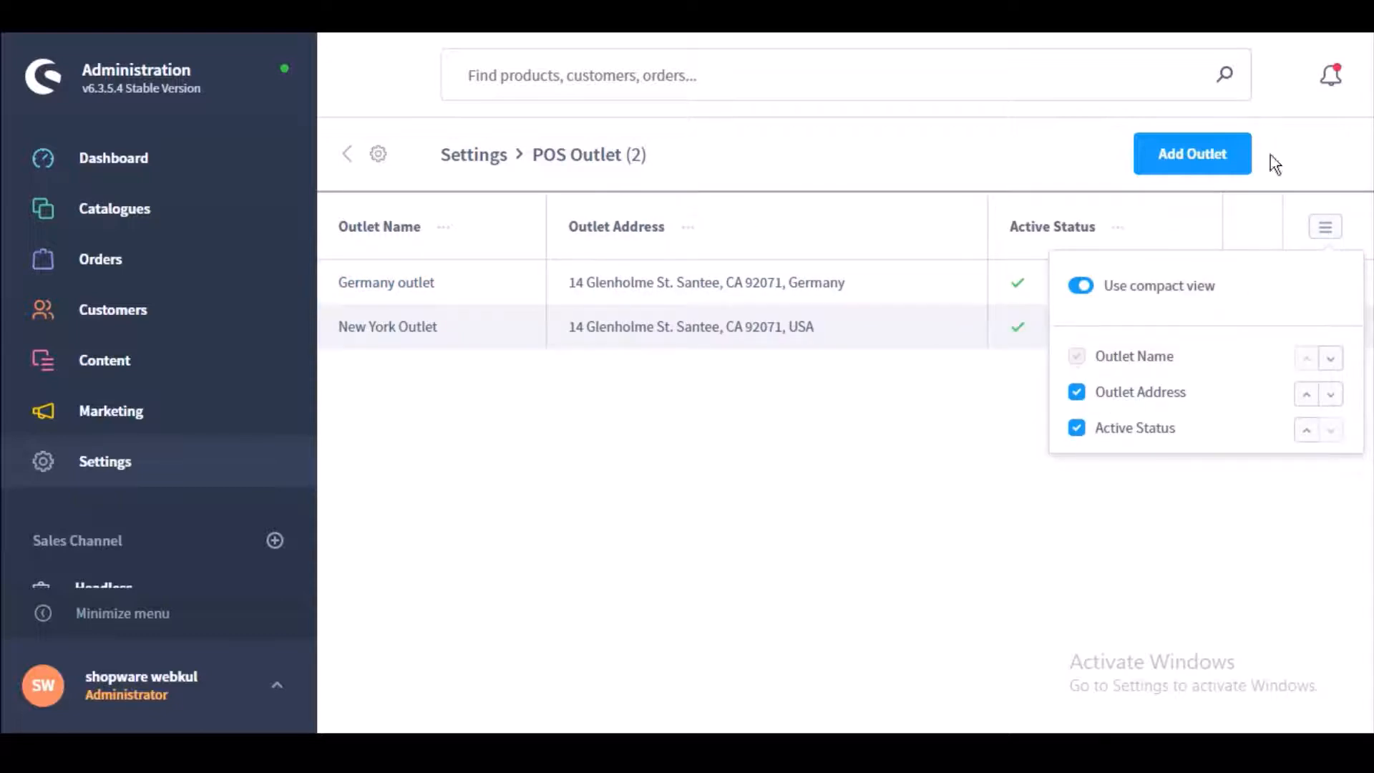
{"action": "left_click", "coordinate": [1326, 227]}
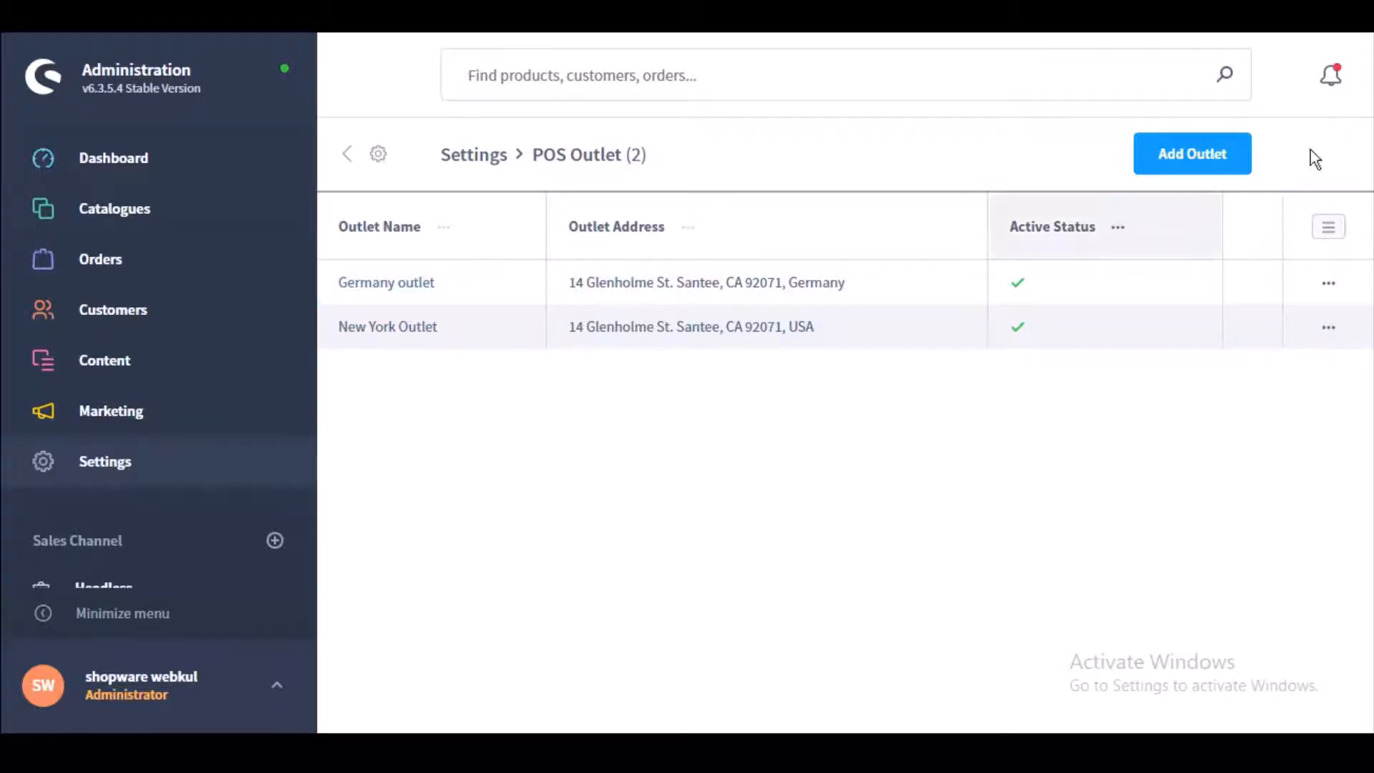
Step: Create the active outlet 'Demo Oulet' in Noida, Italy, zipcode 201301, and return to the list
{"action": "left_click", "coordinate": [1187, 168]}
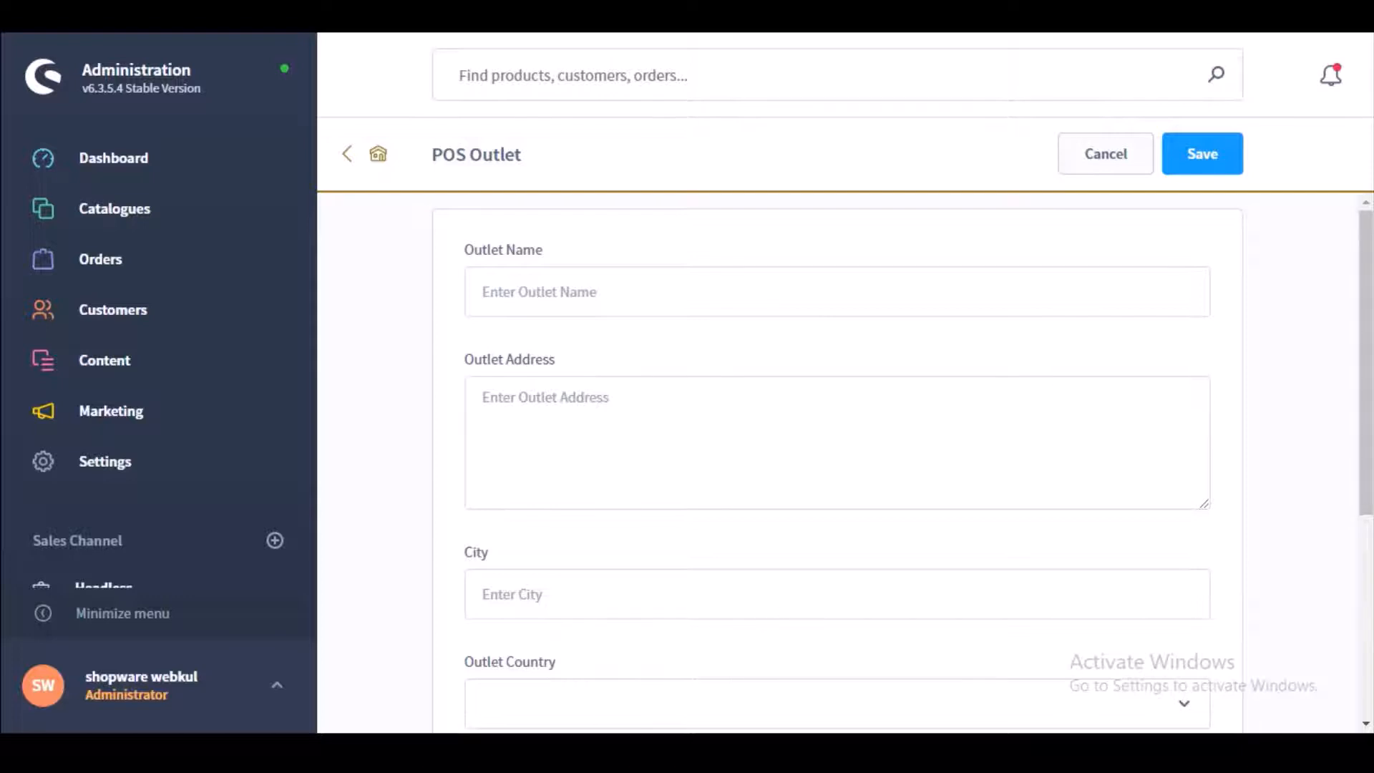
{"action": "left_click_drag", "start_coordinate": [1369, 444], "coordinate": [1291, 379]}
{"action": "left_click", "coordinate": [807, 299]}
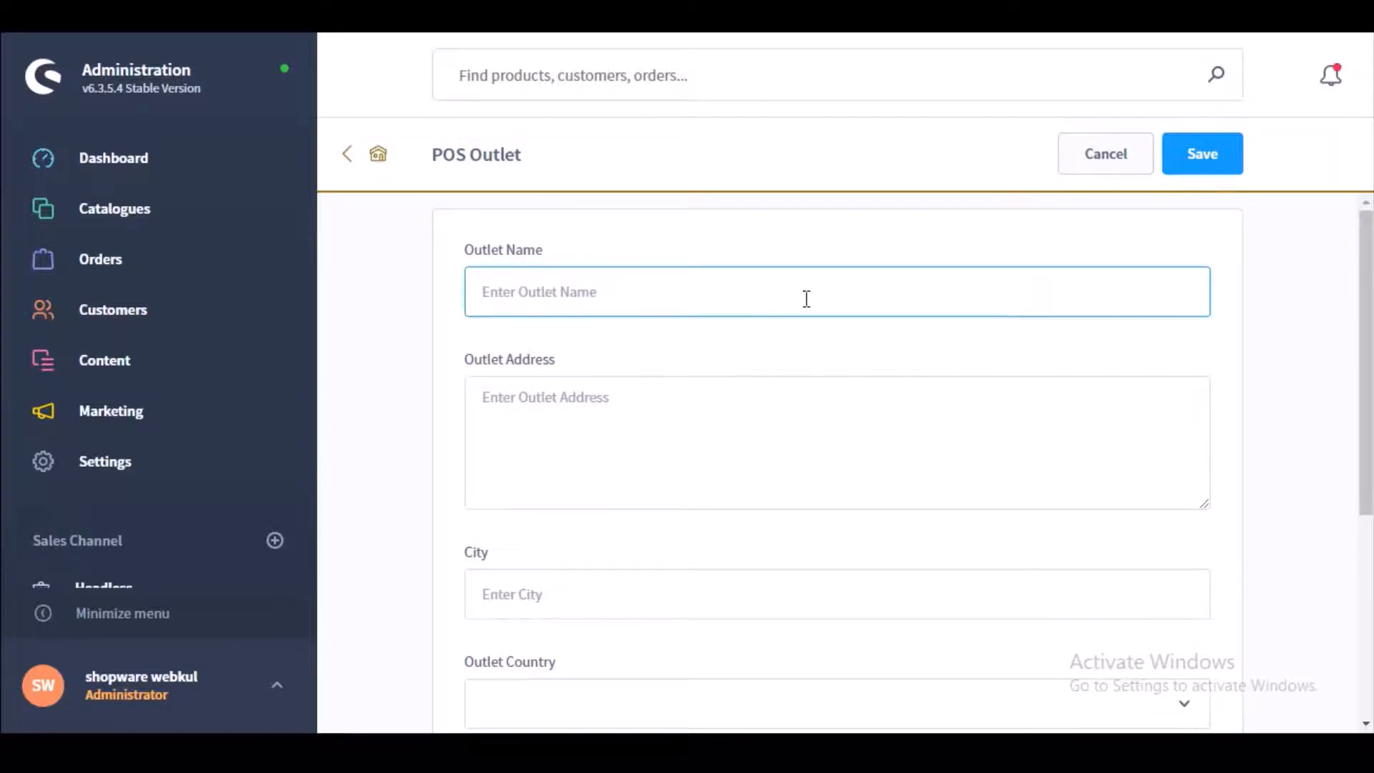
{"action": "type", "text": "Demo"}
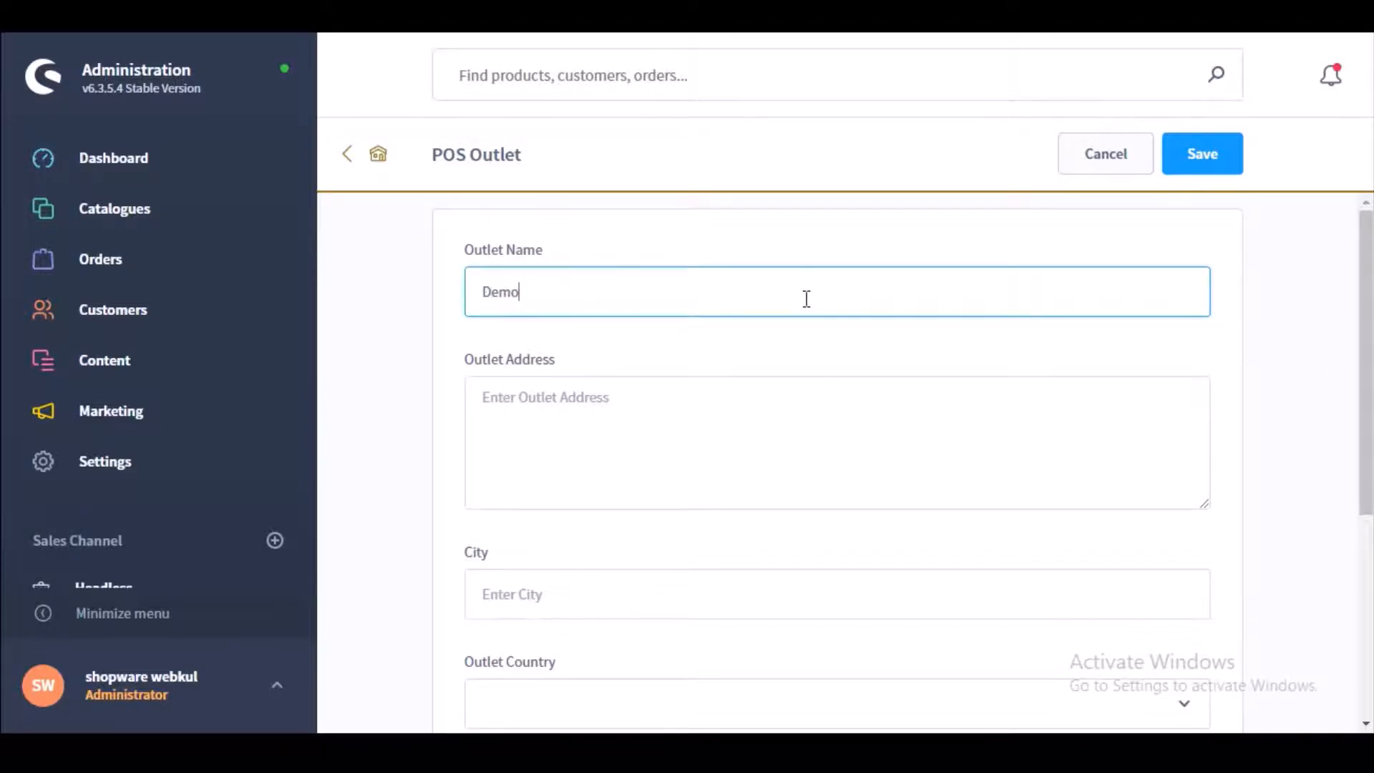
{"action": "type", "text": " Oulet"}
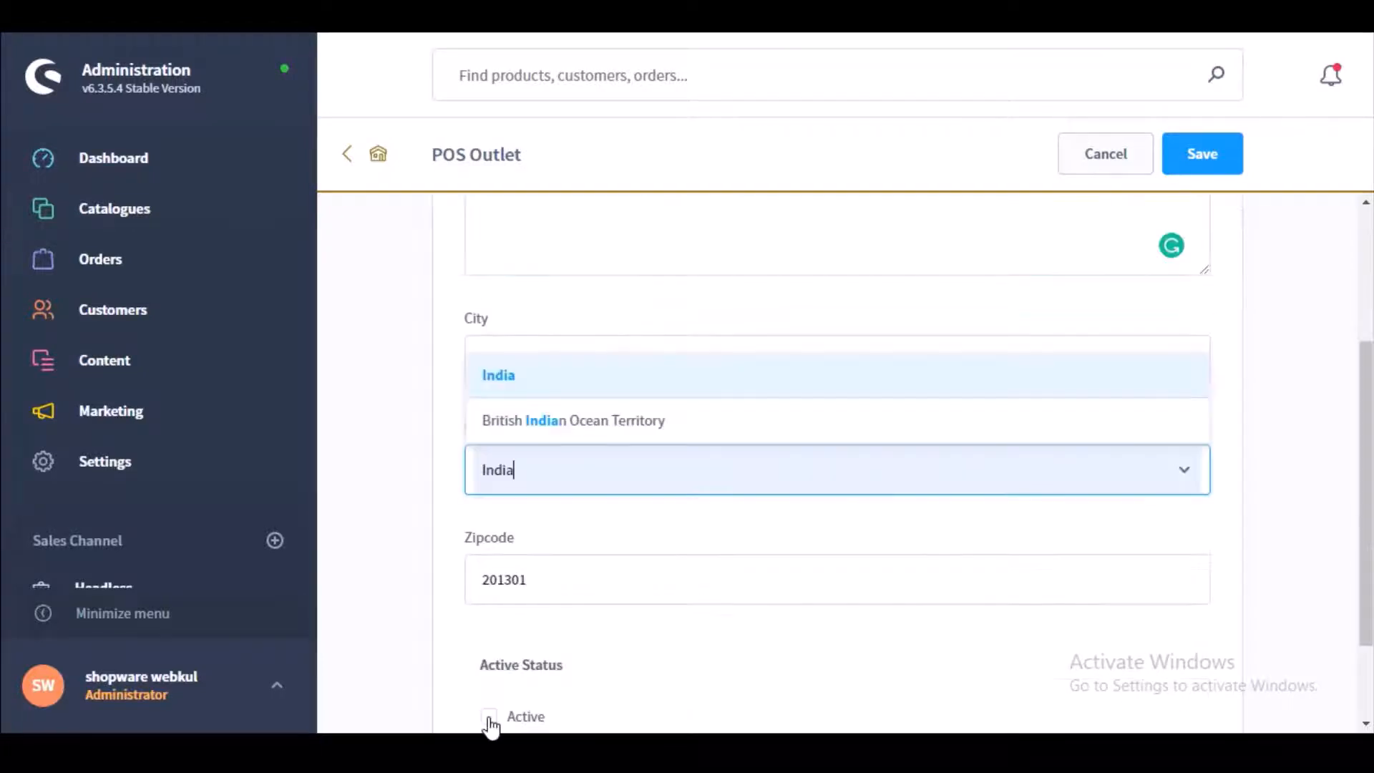
{"action": "scroll", "coordinate": [1364, 474], "scroll_direction": "down", "scroll_amount": 2}
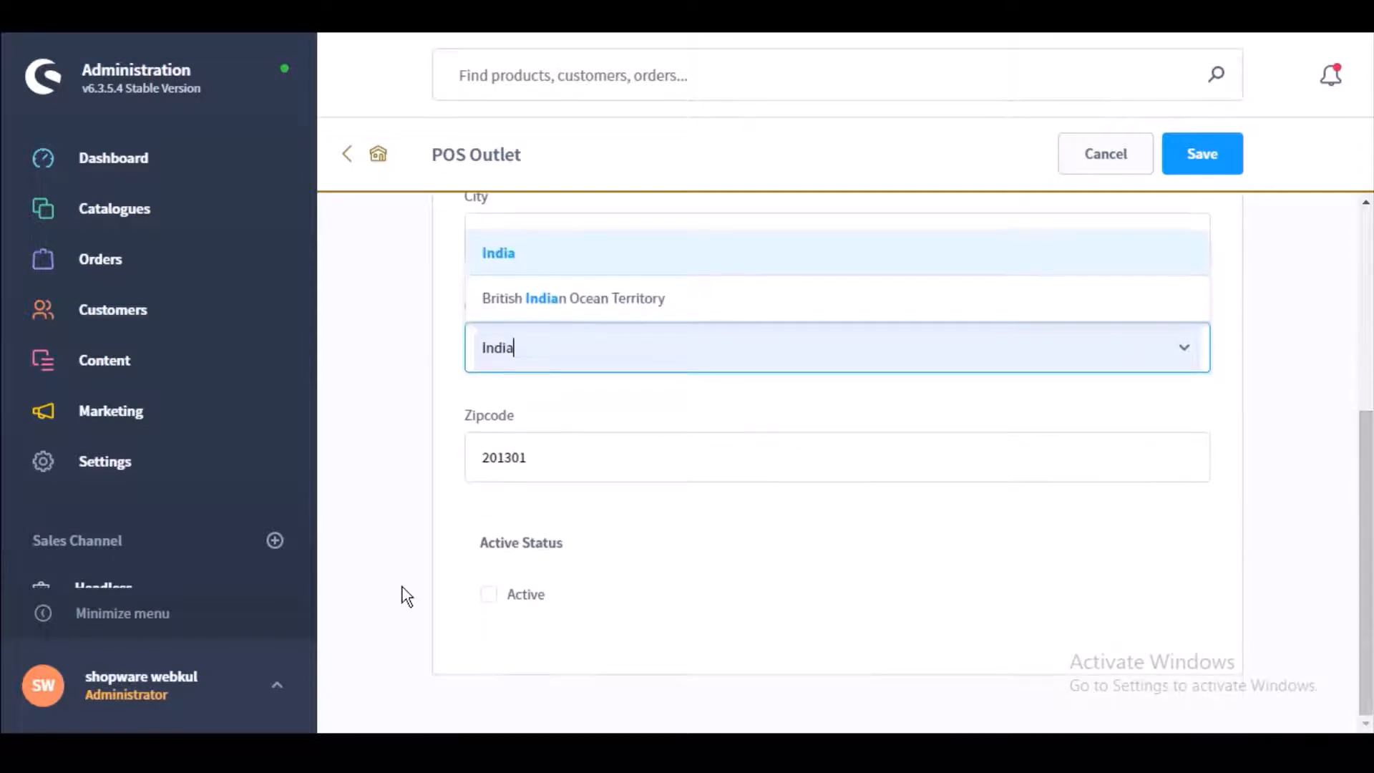
{"action": "left_click", "coordinate": [489, 596]}
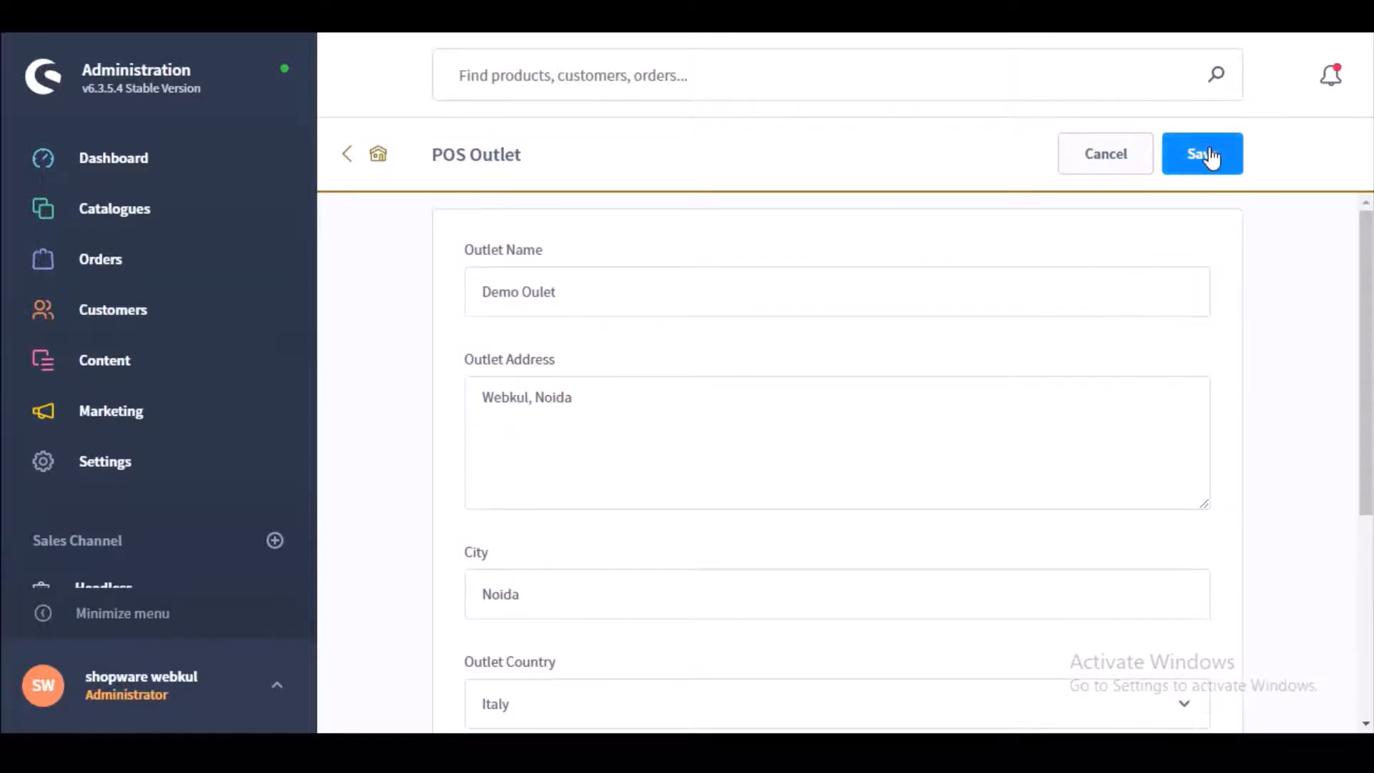
{"action": "left_click", "coordinate": [1207, 156]}
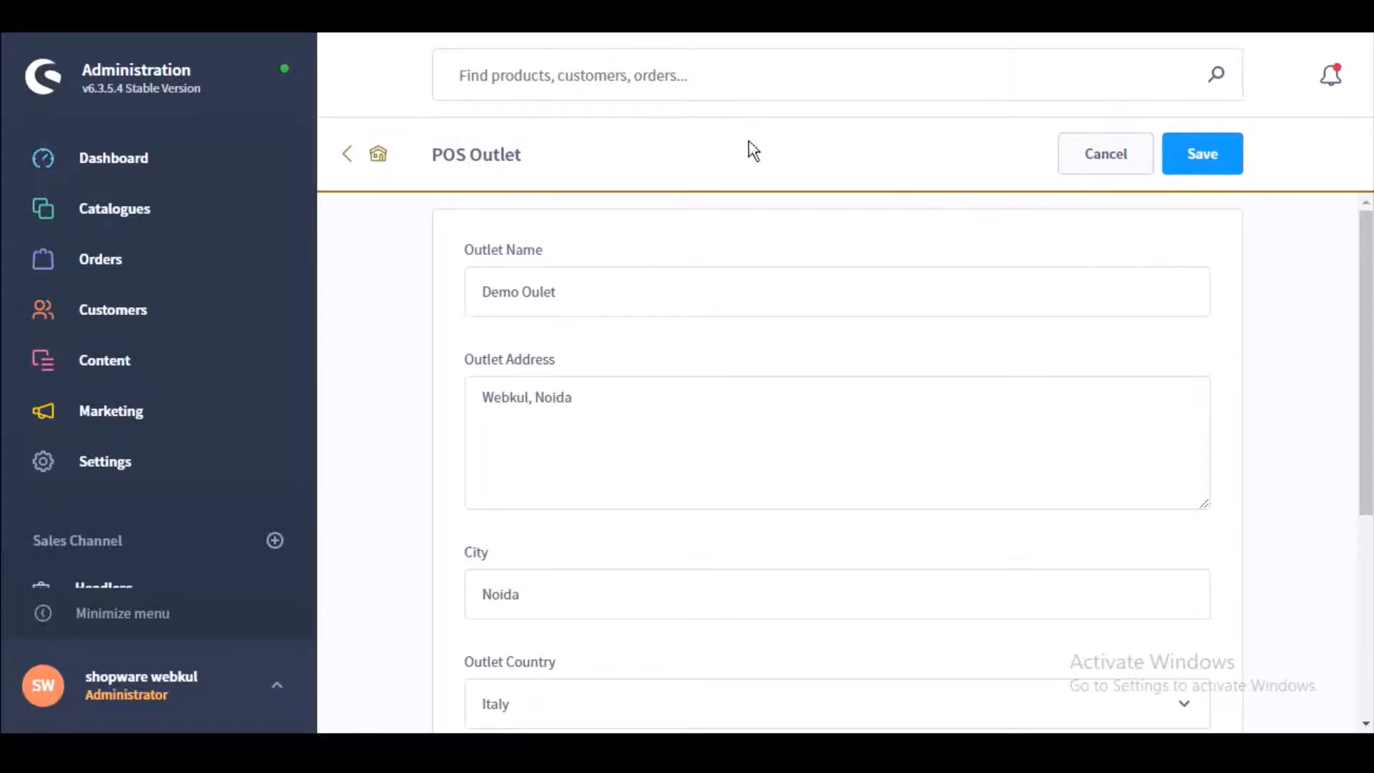
{"action": "left_click", "coordinate": [342, 159]}
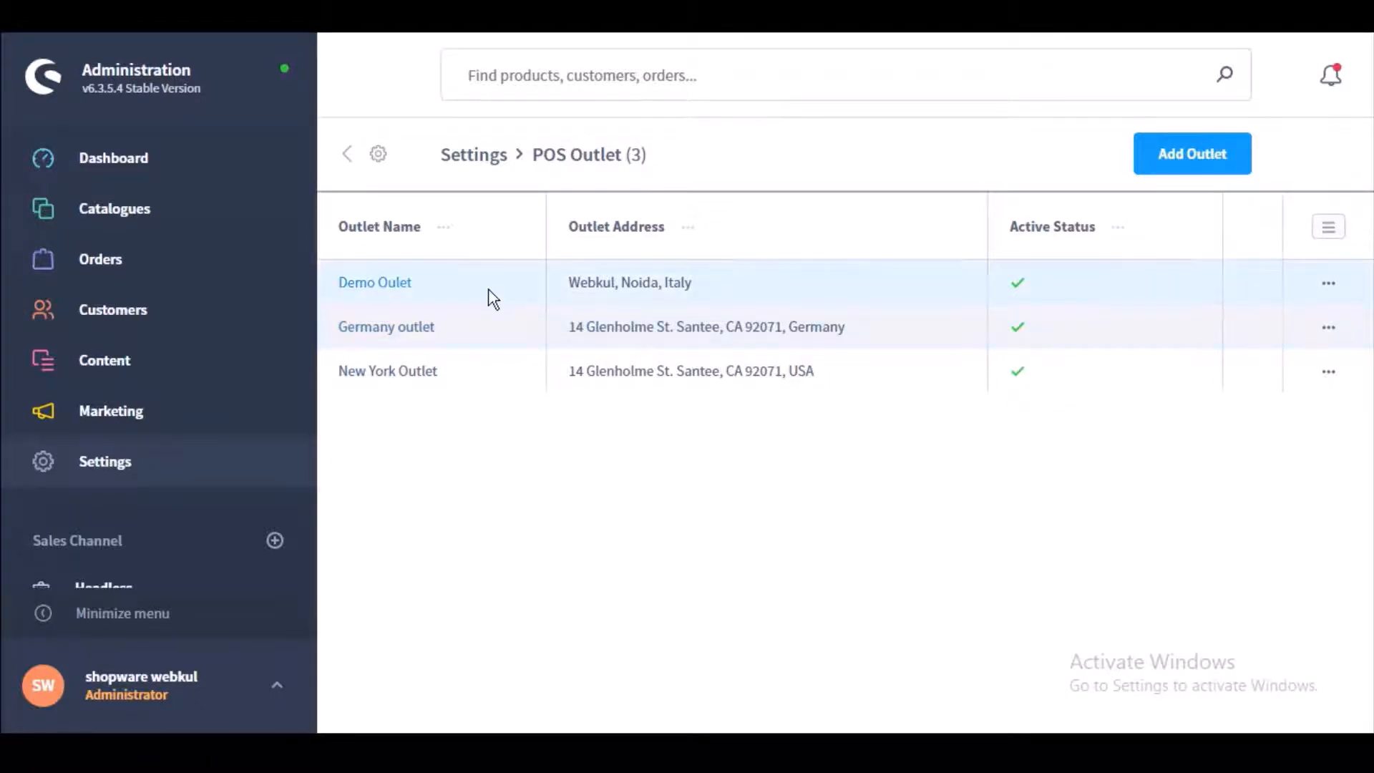
{"action": "left_click", "coordinate": [39, 617]}
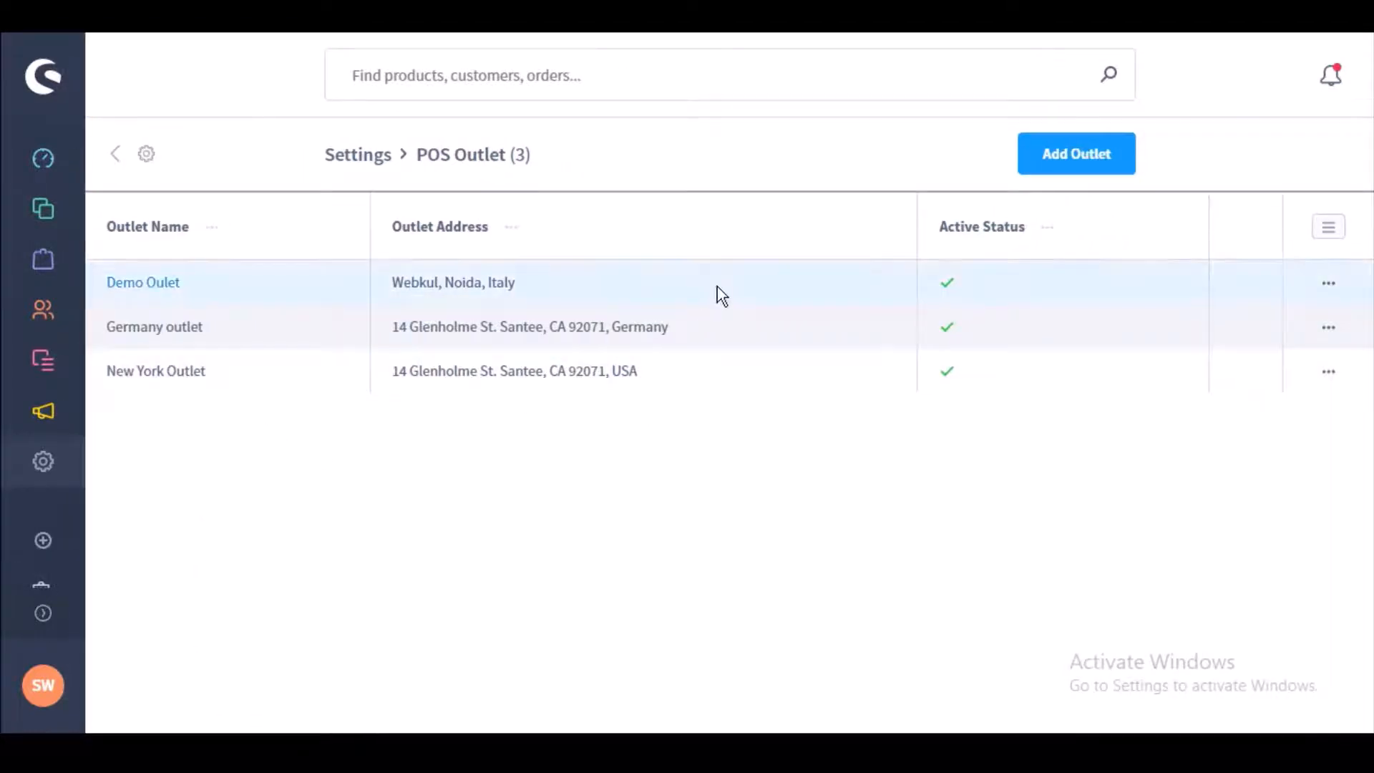
{"action": "left_click", "coordinate": [1329, 290]}
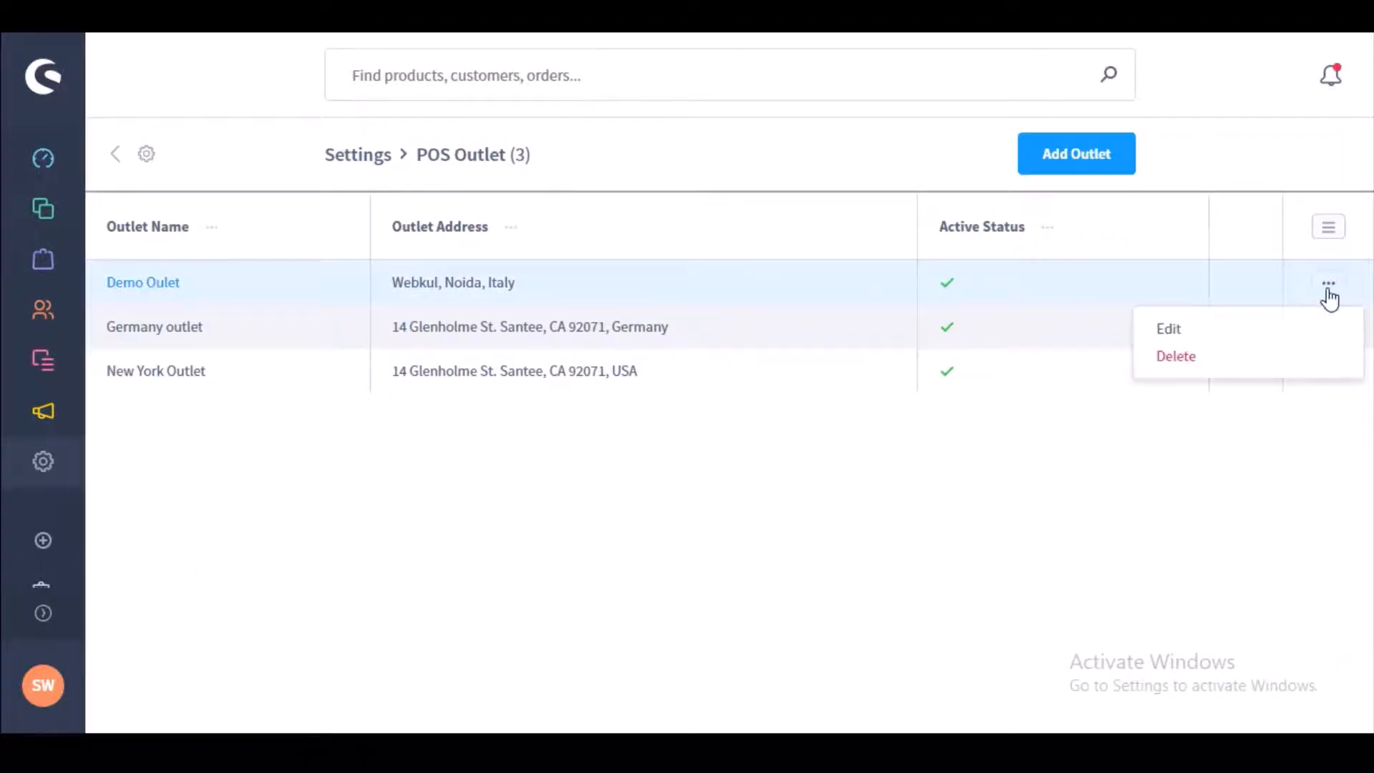
{"action": "left_click", "coordinate": [1169, 336]}
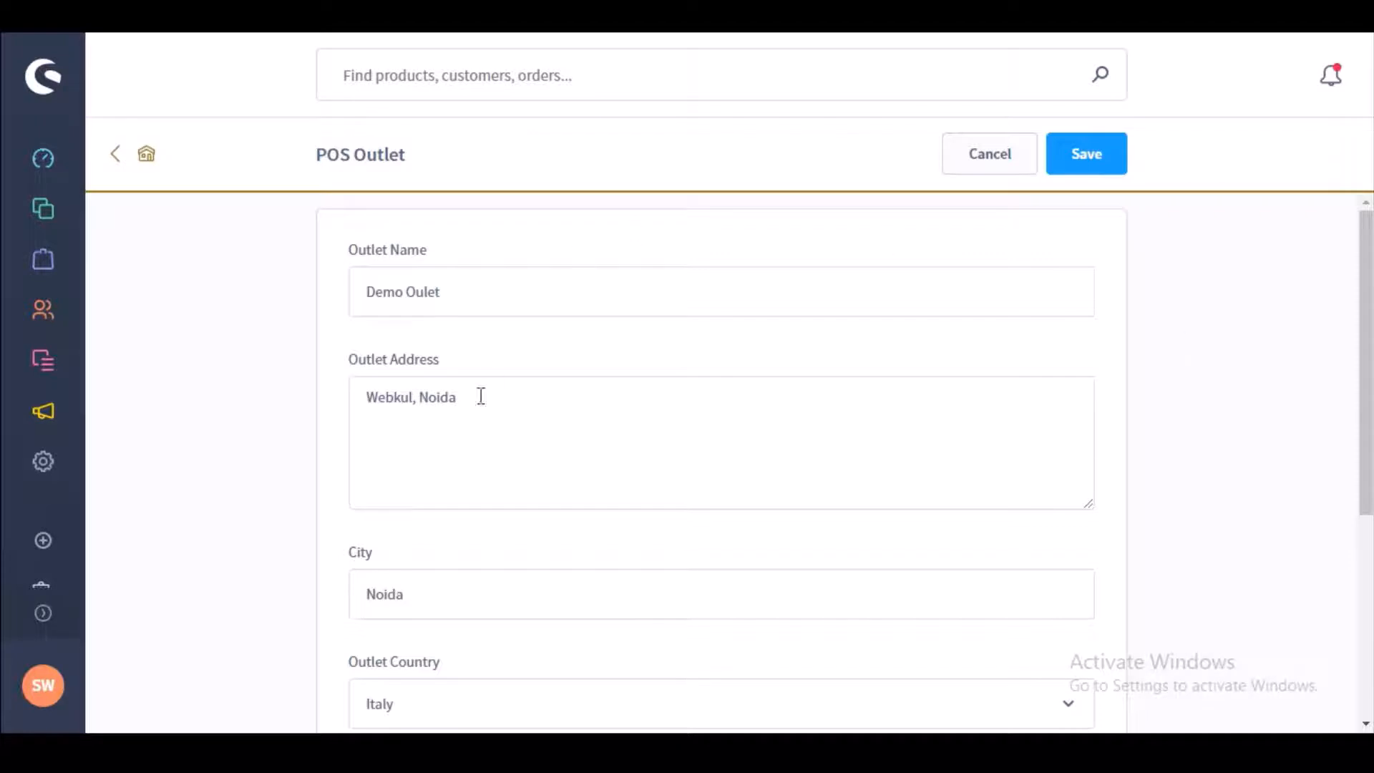
{"action": "left_click", "coordinate": [1075, 170]}
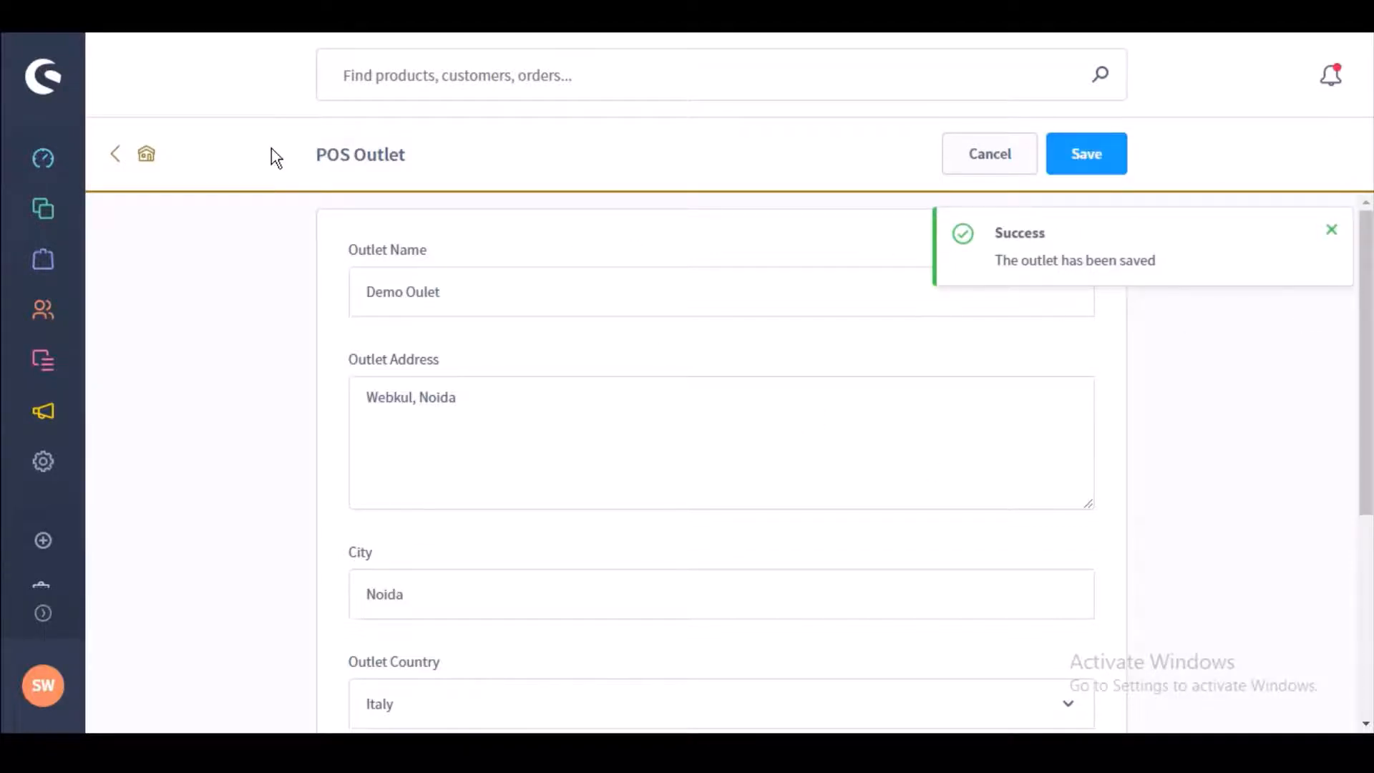
{"action": "left_click", "coordinate": [115, 158]}
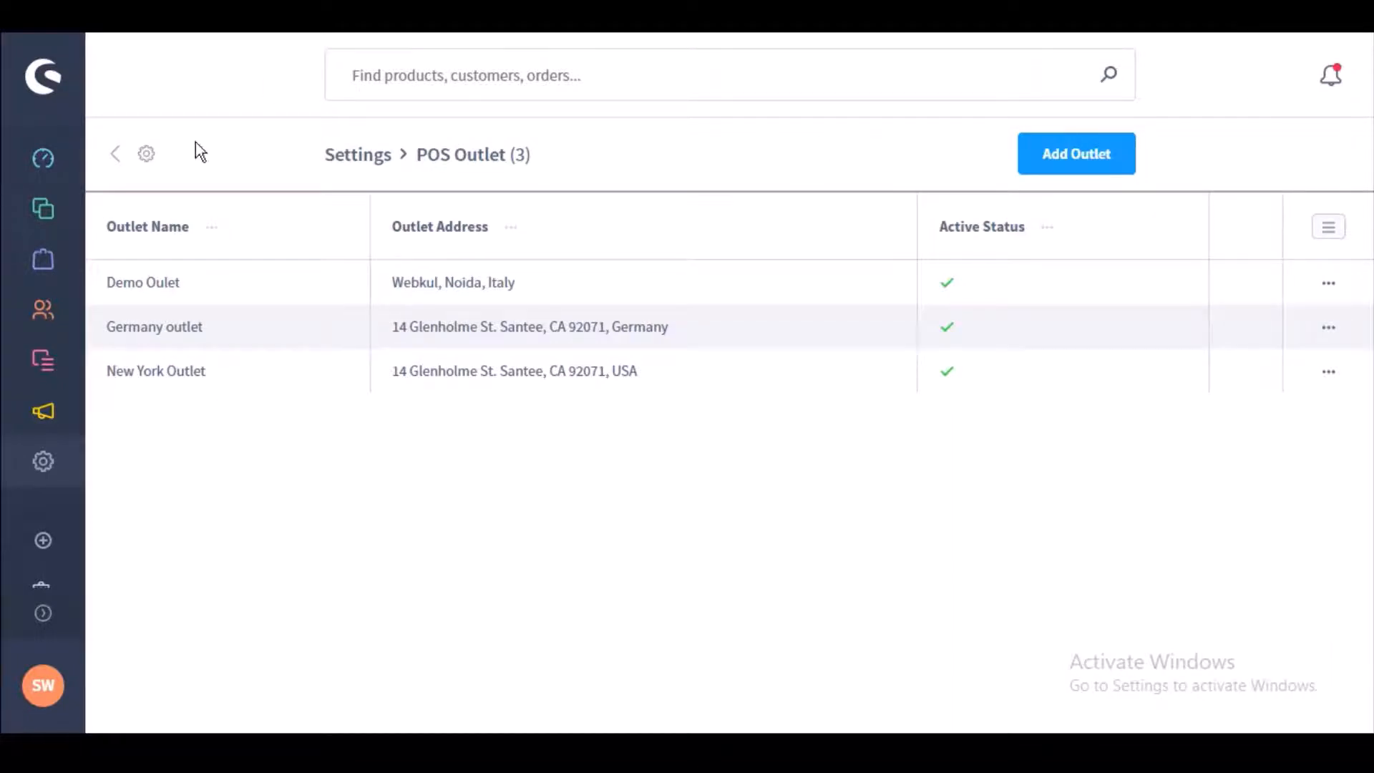
Step: Open the POS User list showing two active users and toggle select-all on and off
{"action": "left_click", "coordinate": [43, 462]}
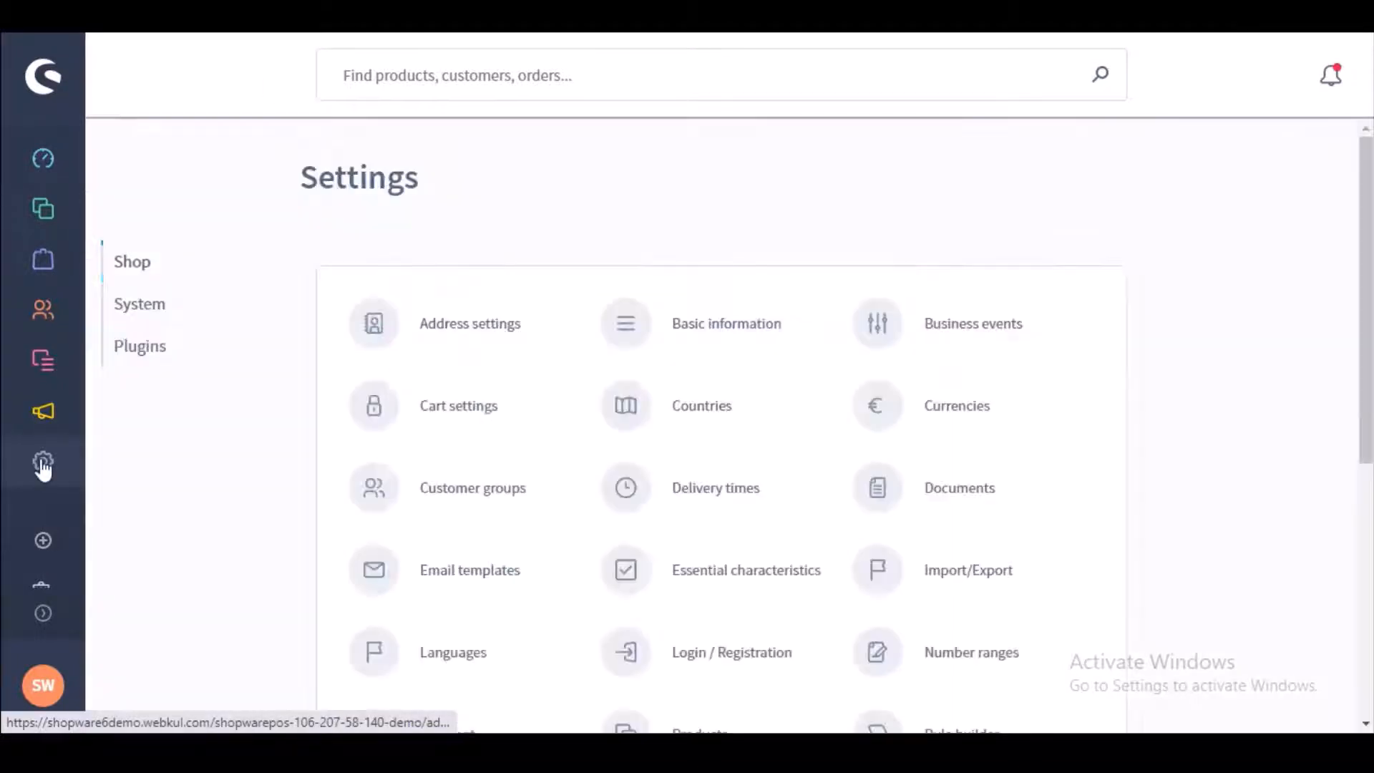
{"action": "left_click", "coordinate": [129, 350]}
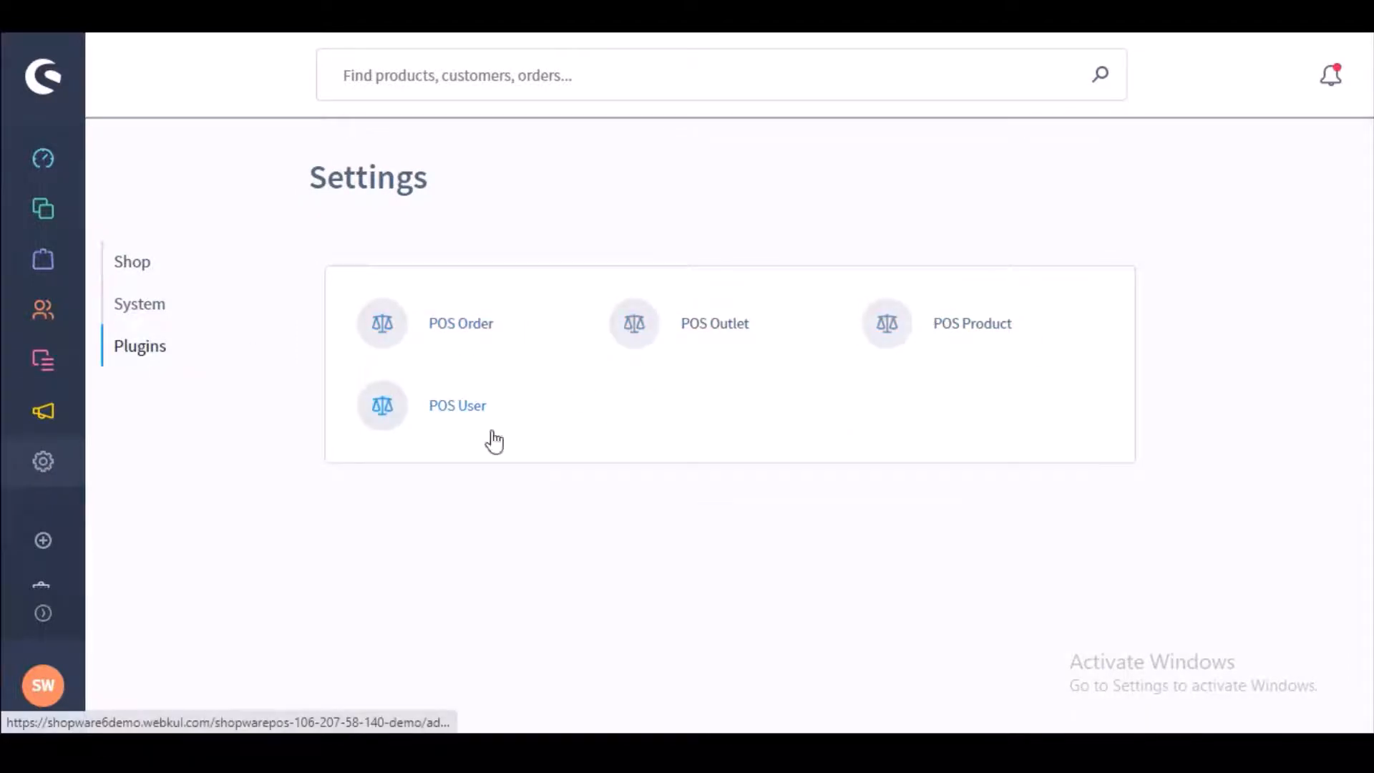
{"action": "left_click", "coordinate": [454, 408]}
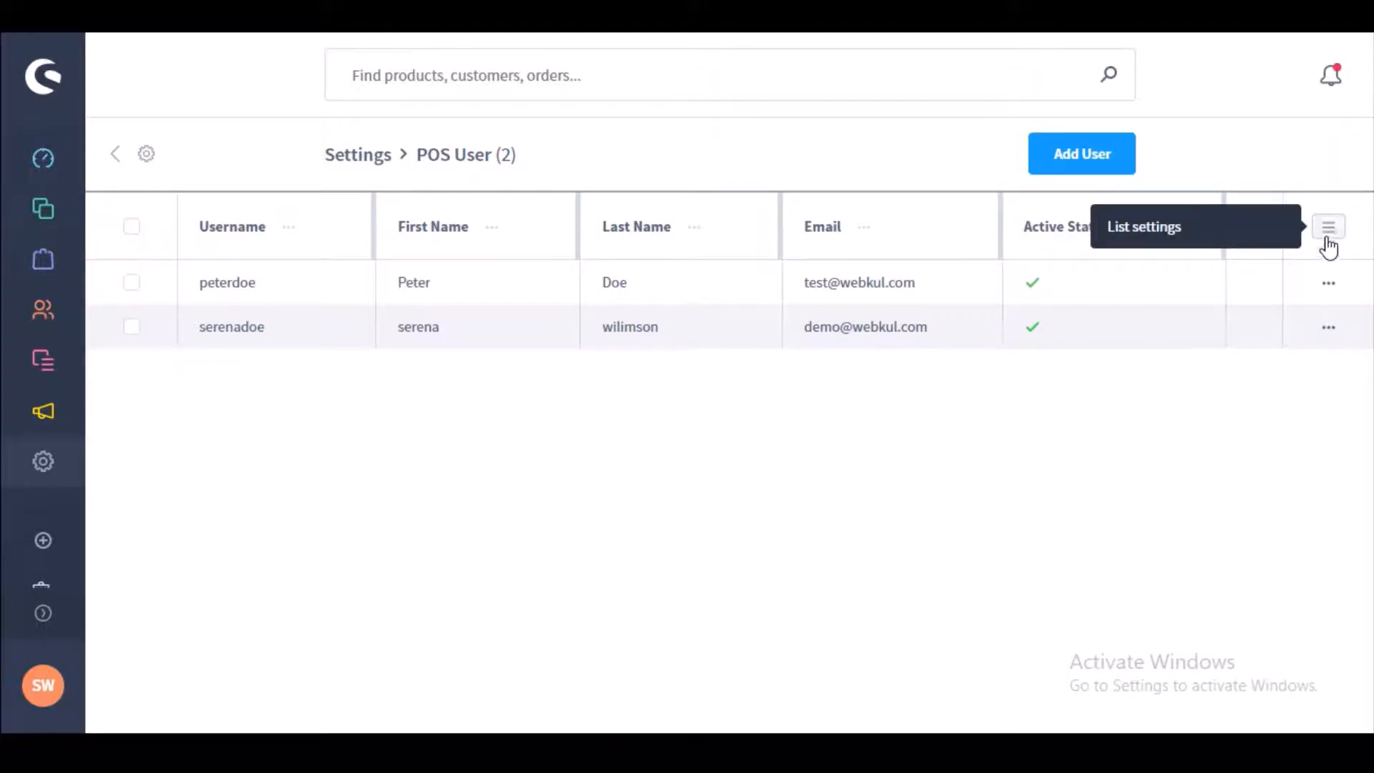
{"action": "left_click", "coordinate": [132, 230]}
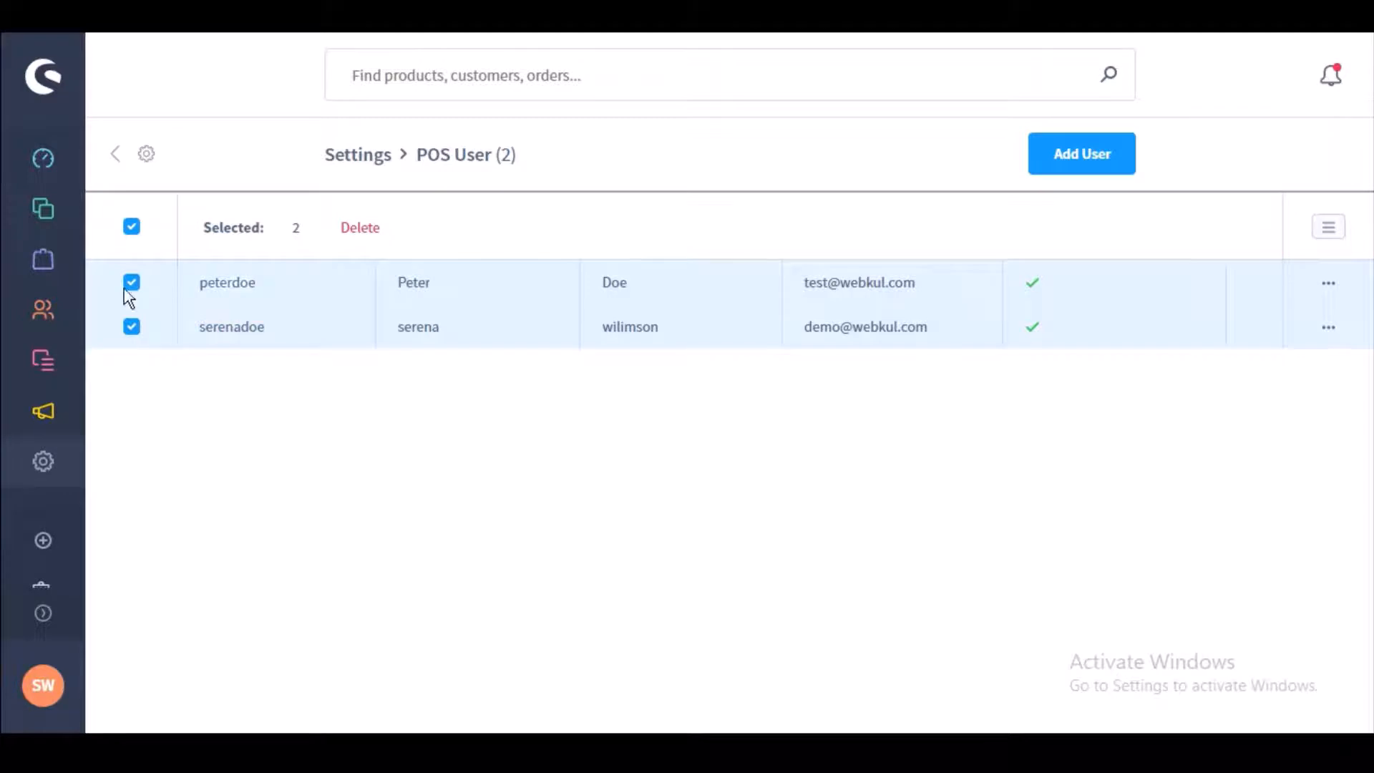
{"action": "left_click", "coordinate": [133, 227]}
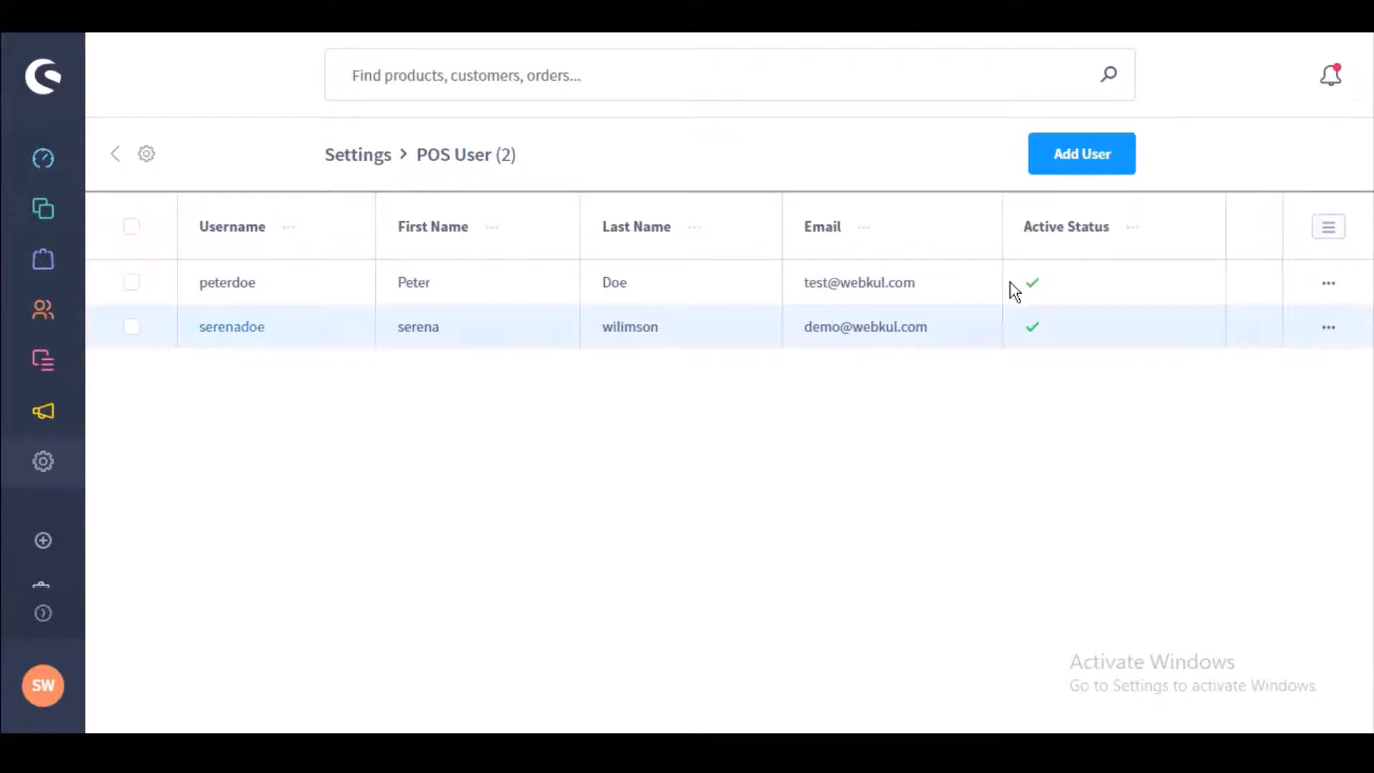
Step: Start POS user 'Demo User' assigned to Demo Oulet, entering the person's name and e-mail
{"action": "left_click", "coordinate": [1103, 161]}
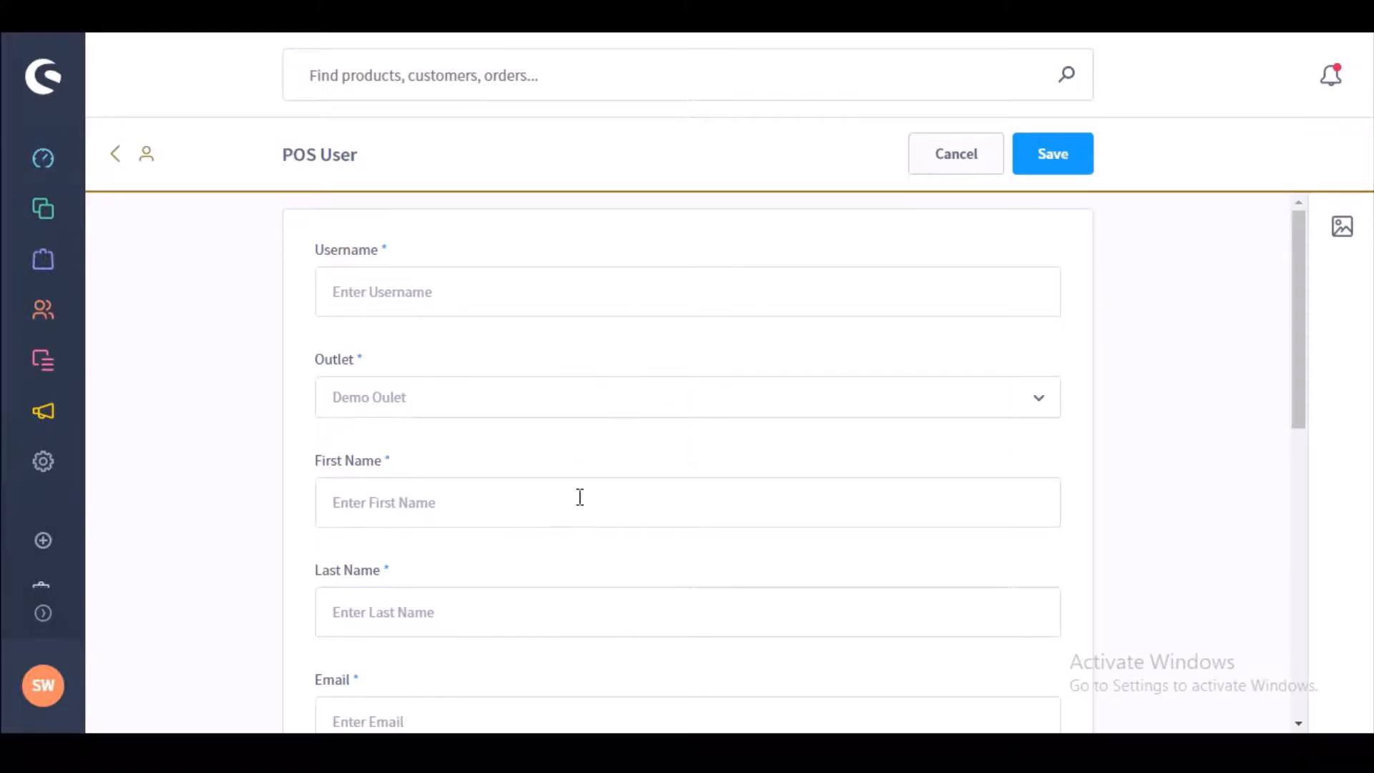
{"action": "left_click_drag", "start_coordinate": [1300, 420], "coordinate": [1281, 673]}
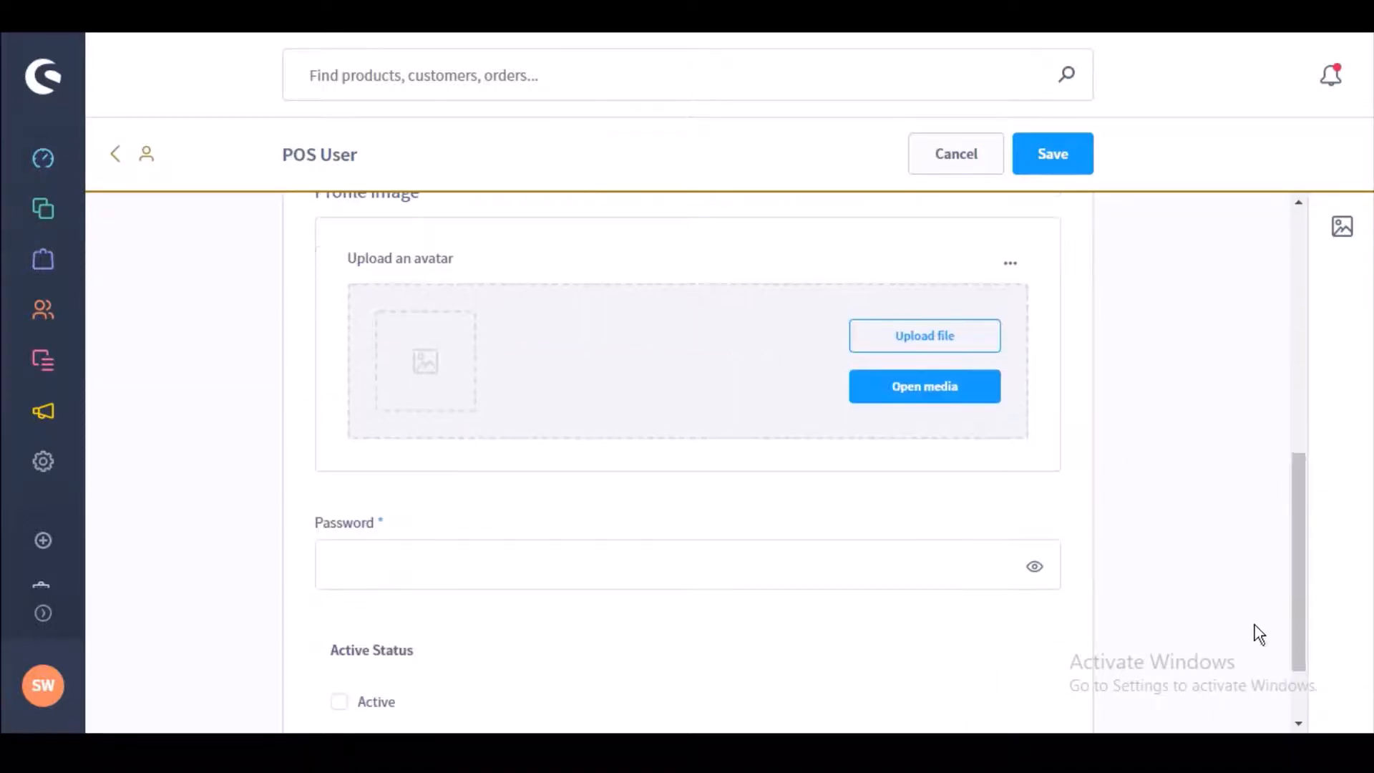
{"action": "left_click_drag", "start_coordinate": [1296, 600], "coordinate": [1289, 245]}
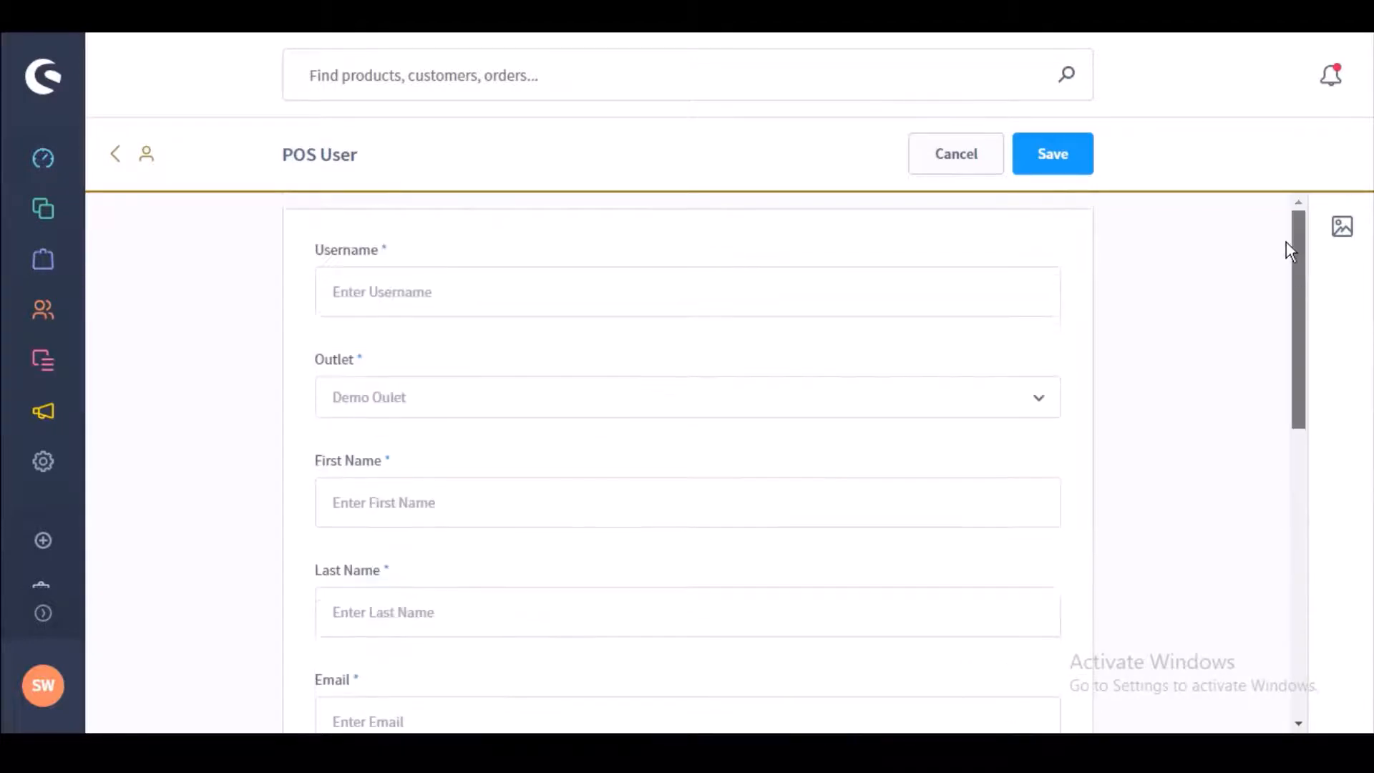
{"action": "left_click", "coordinate": [742, 298]}
{"action": "type", "text": "De"}
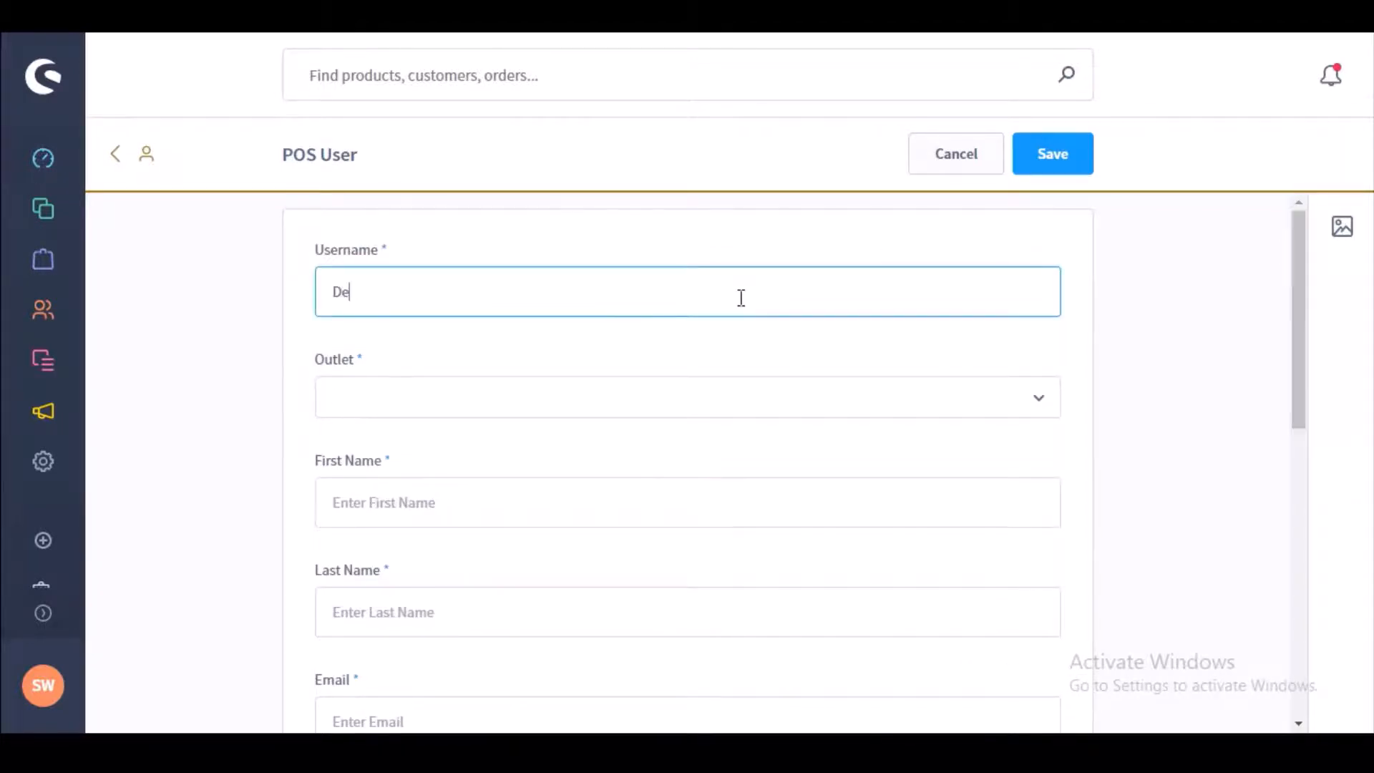
{"action": "type", "text": "mo User"}
{"action": "left_click", "coordinate": [692, 397]}
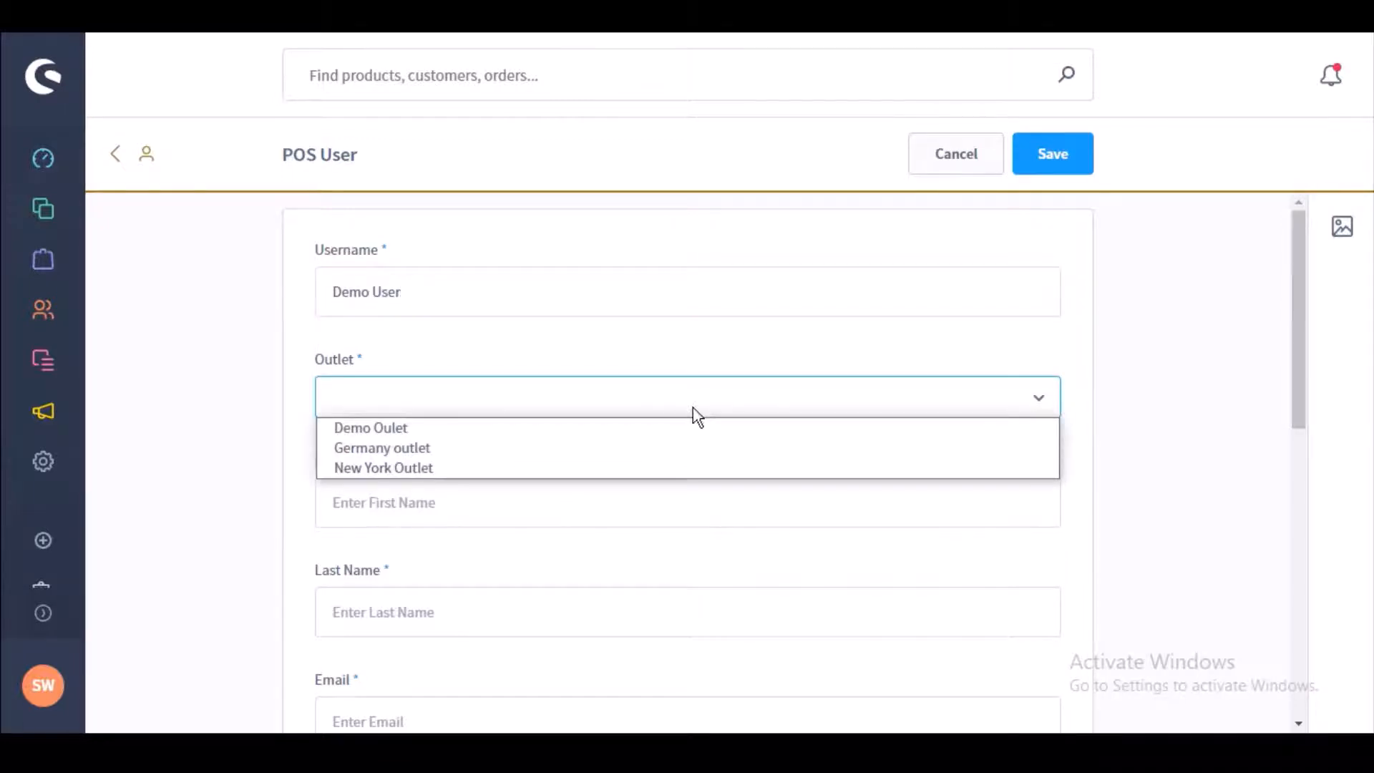
{"action": "left_click", "coordinate": [687, 428]}
{"action": "type", "text": "Franklin"}
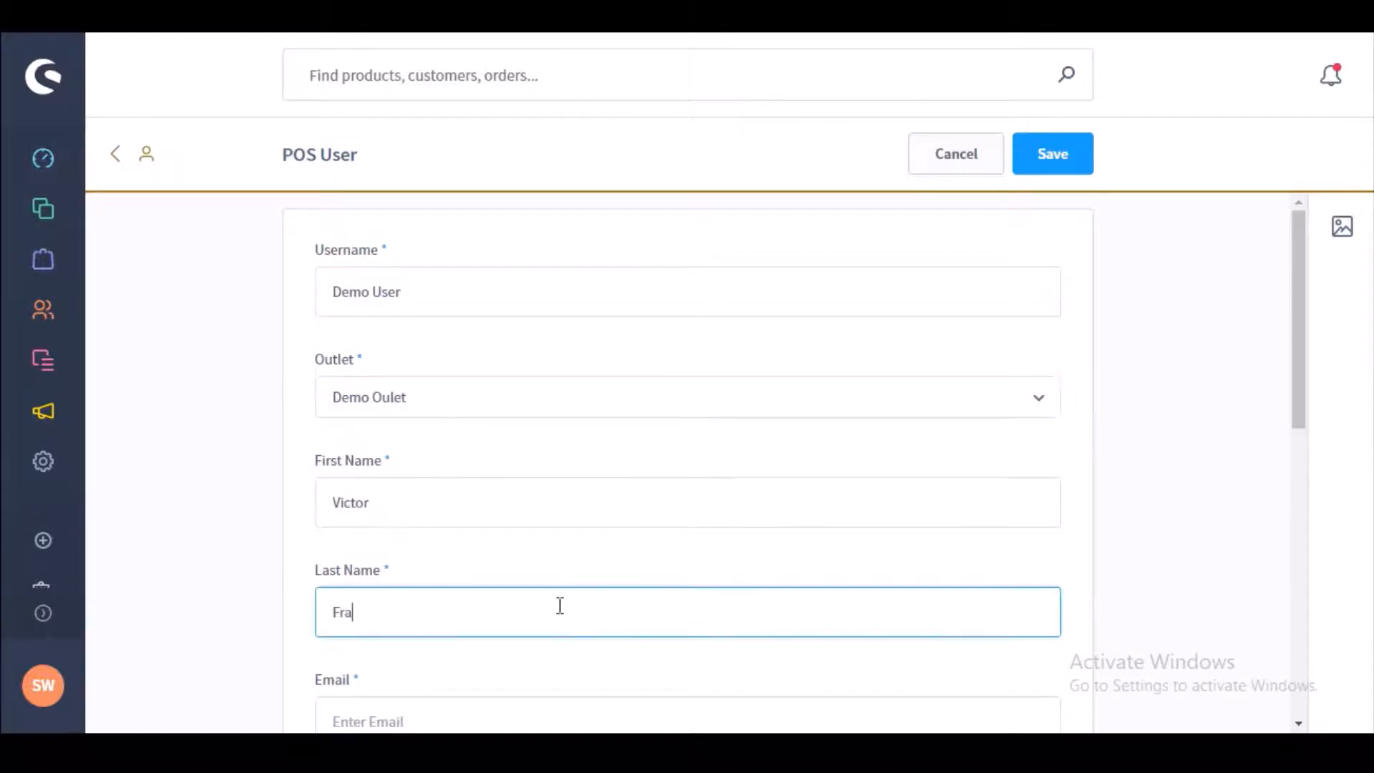
{"action": "left_click", "coordinate": [530, 713]}
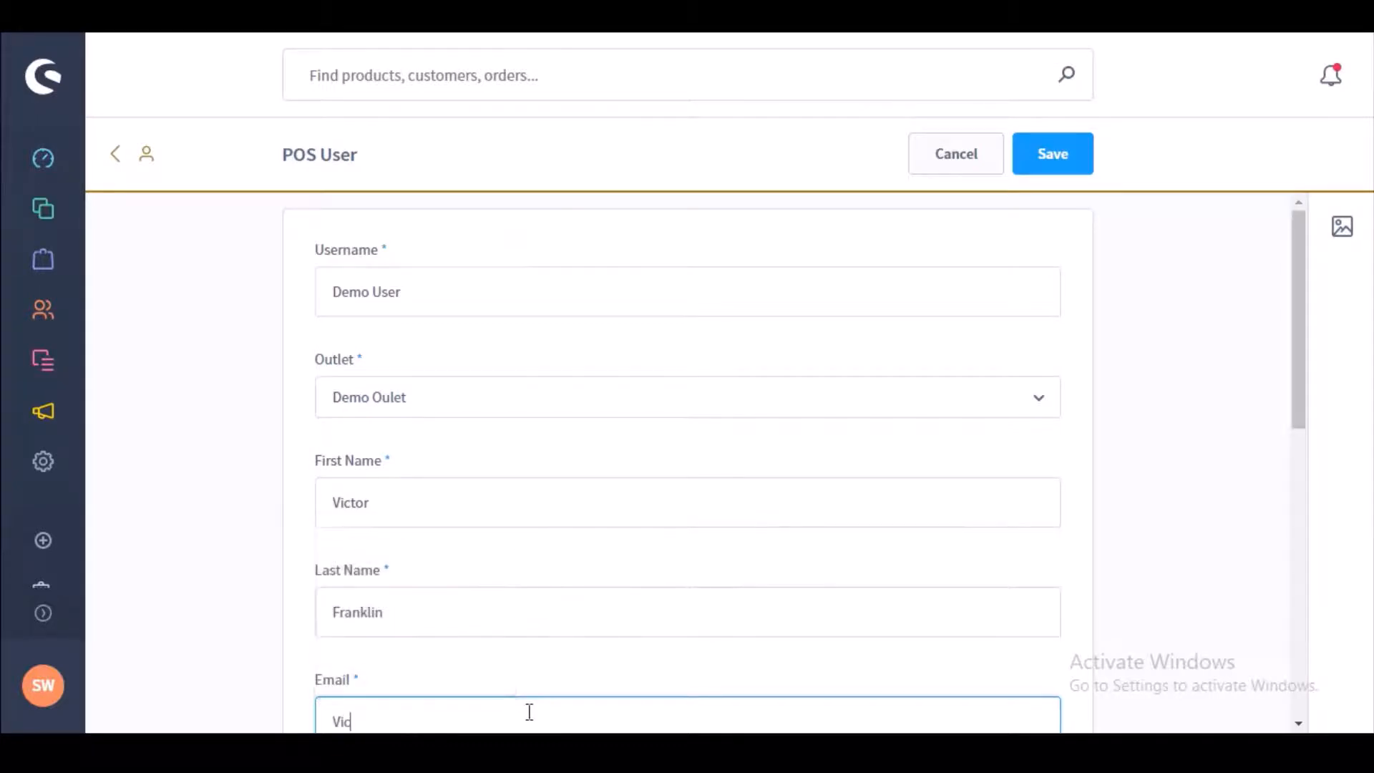
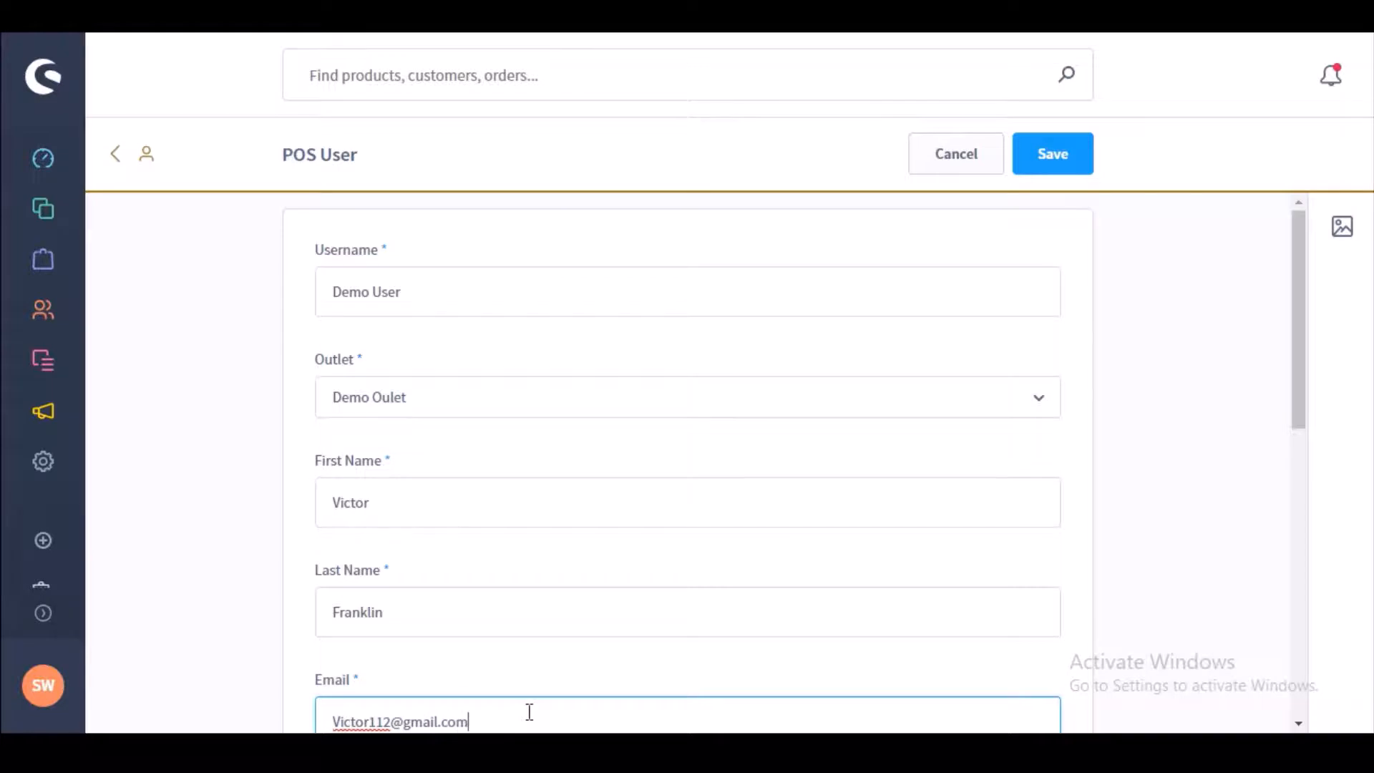
Step: Enter the user's password, mark the user active, and save
{"action": "scroll", "coordinate": [1308, 422], "scroll_direction": "down", "scroll_amount": 1}
{"action": "scroll", "coordinate": [1308, 422], "scroll_direction": "down", "scroll_amount": 7}
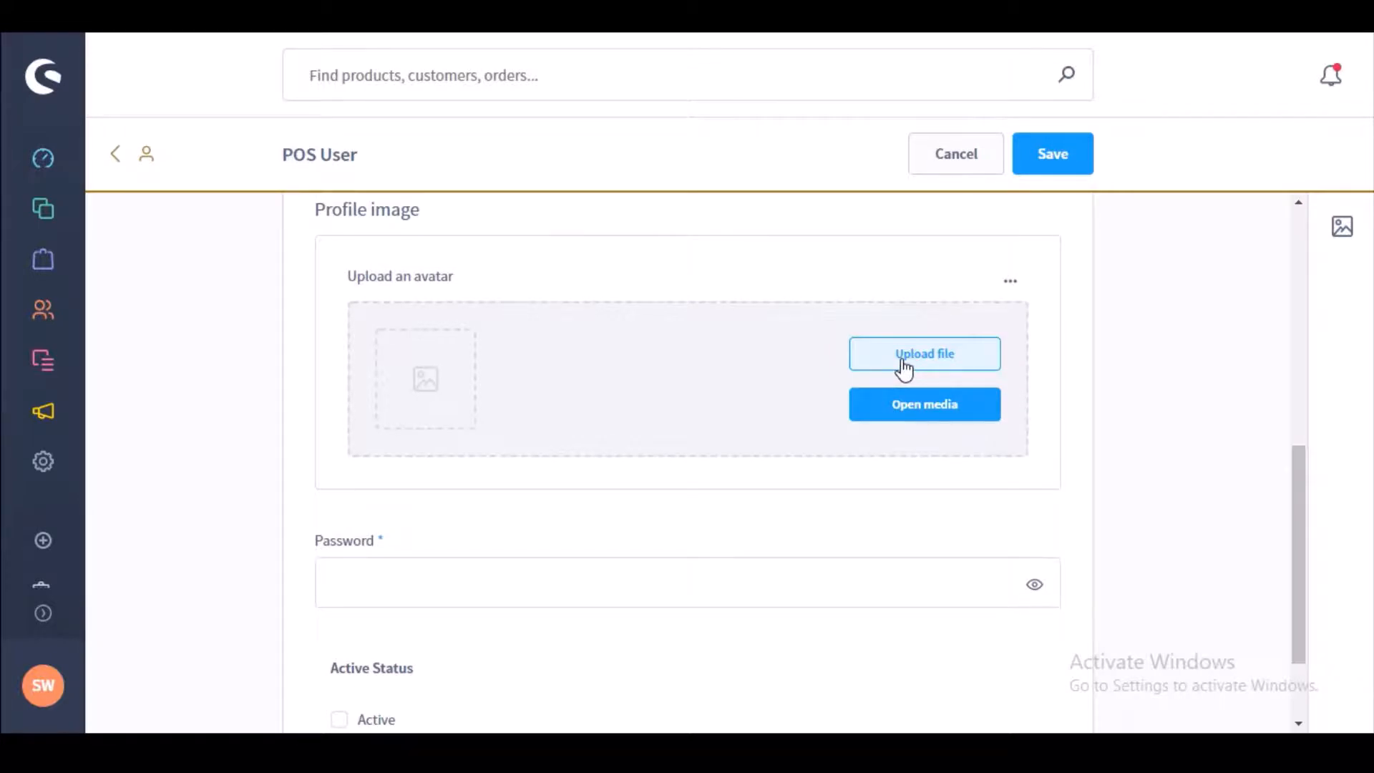
{"action": "left_click", "coordinate": [776, 587]}
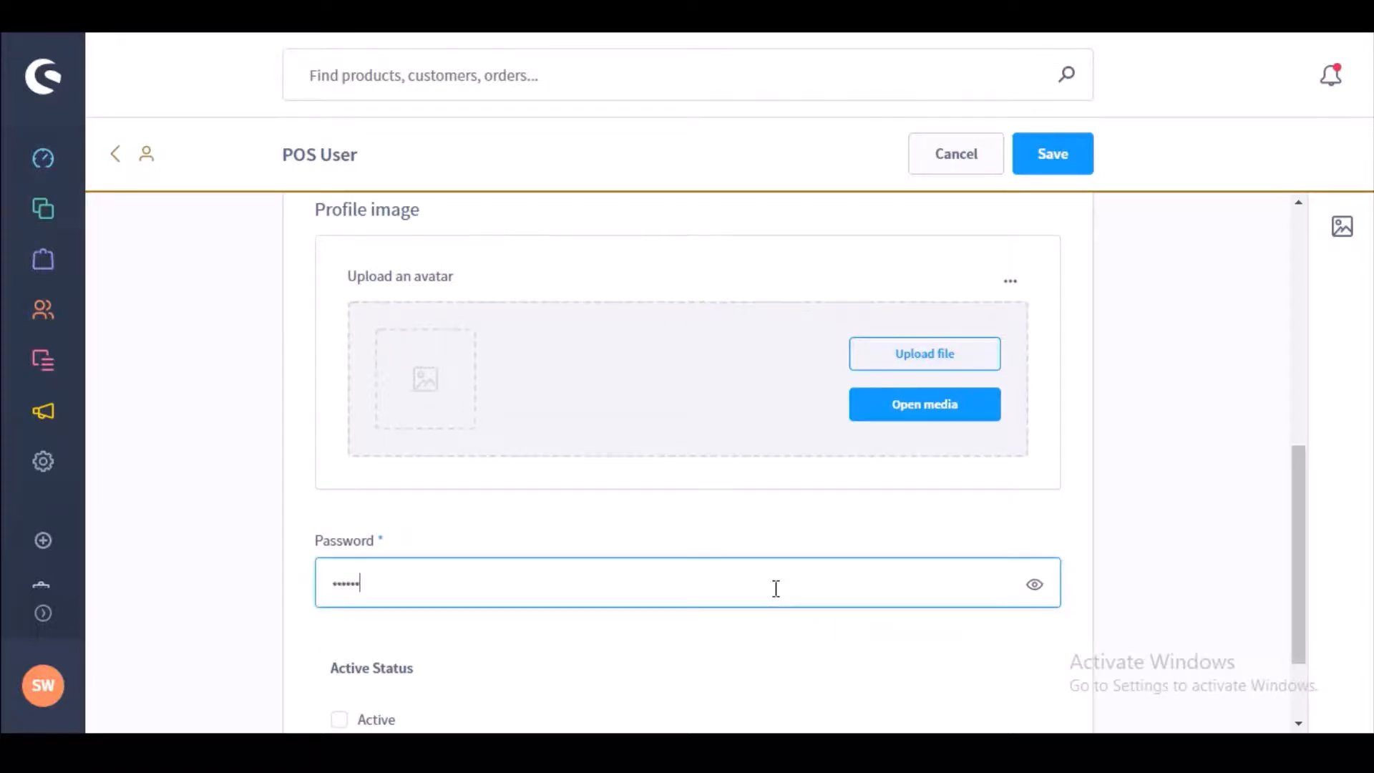
{"action": "type", "text": "•••"}
{"action": "left_click", "coordinate": [338, 722]}
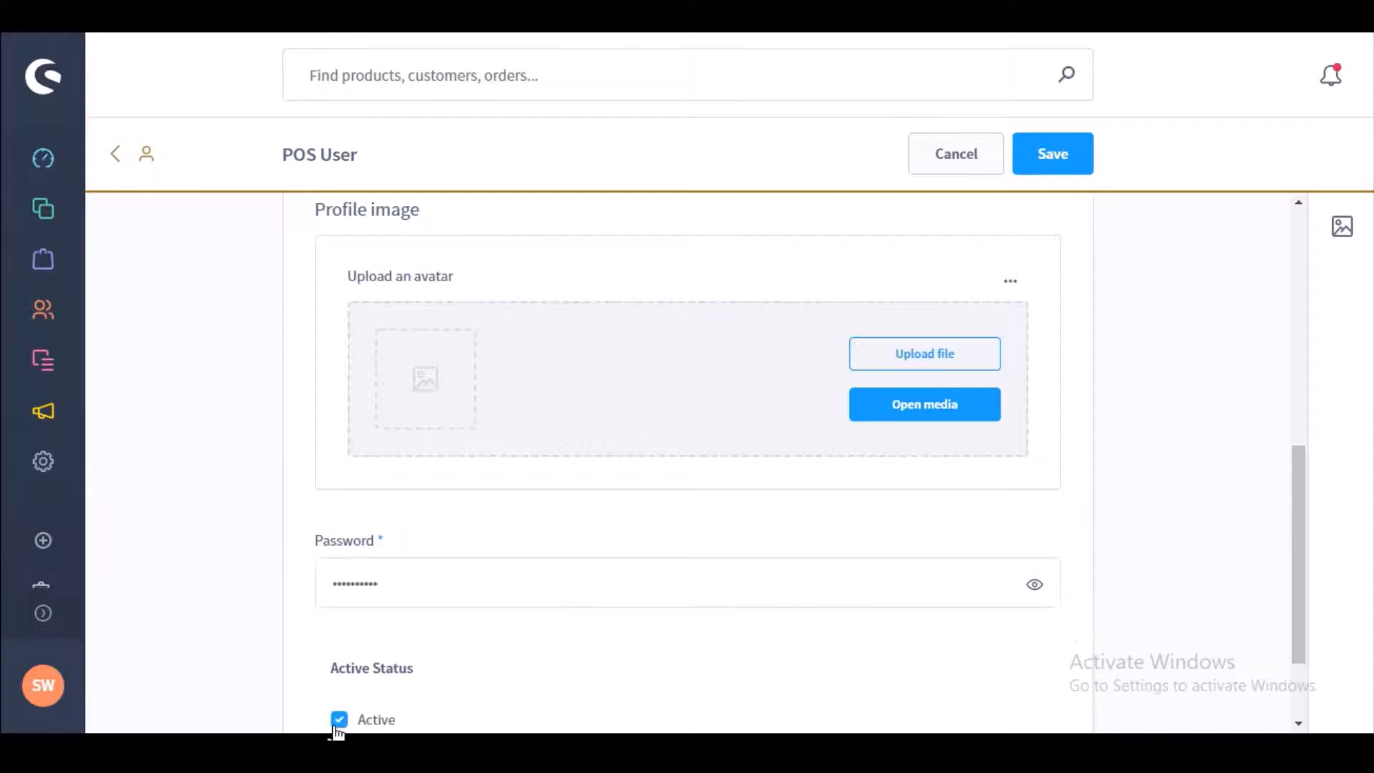
{"action": "mouse_move", "coordinate": [1297, 527]}
{"action": "left_mouse_down"}
{"action": "mouse_move", "coordinate": [1289, 644]}
{"action": "mouse_move", "coordinate": [1294, 513]}
{"action": "left_mouse_up"}
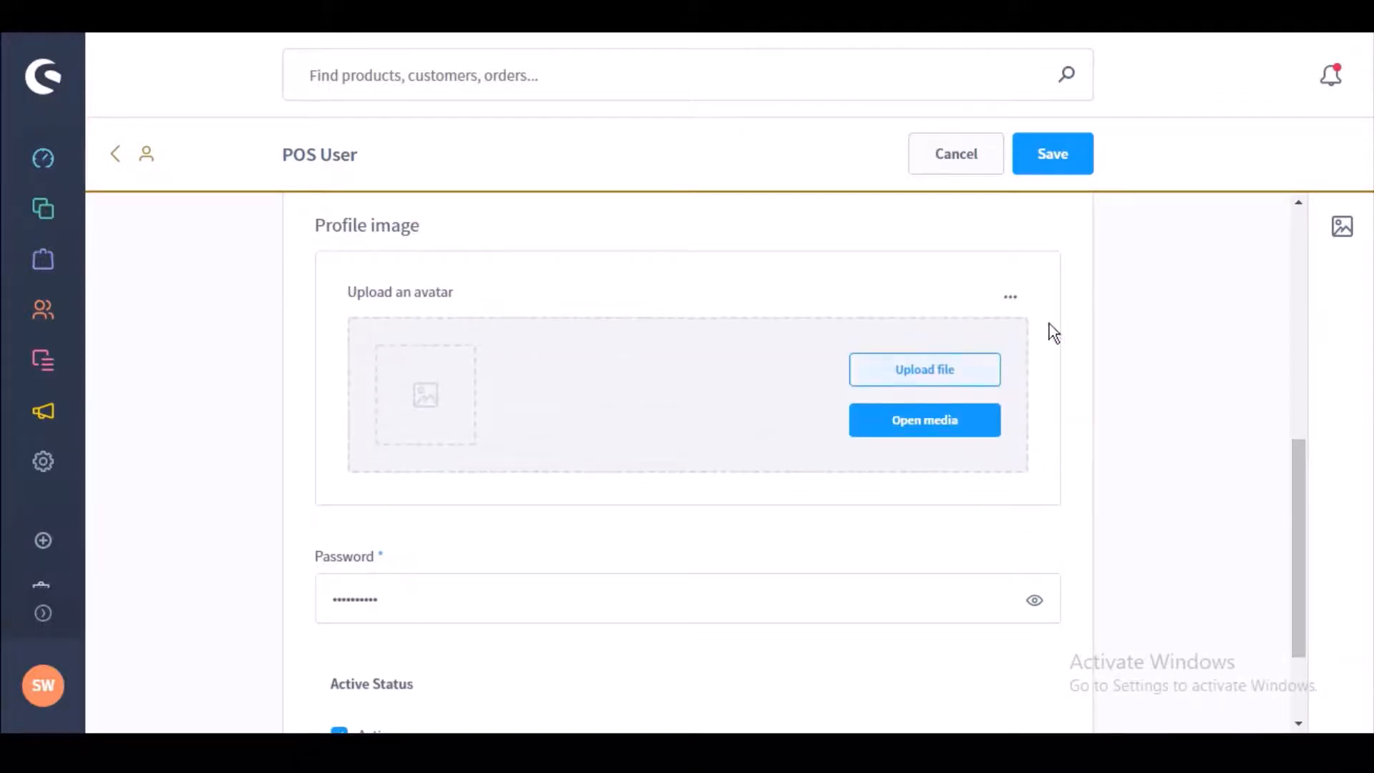
{"action": "left_click", "coordinate": [1082, 148]}
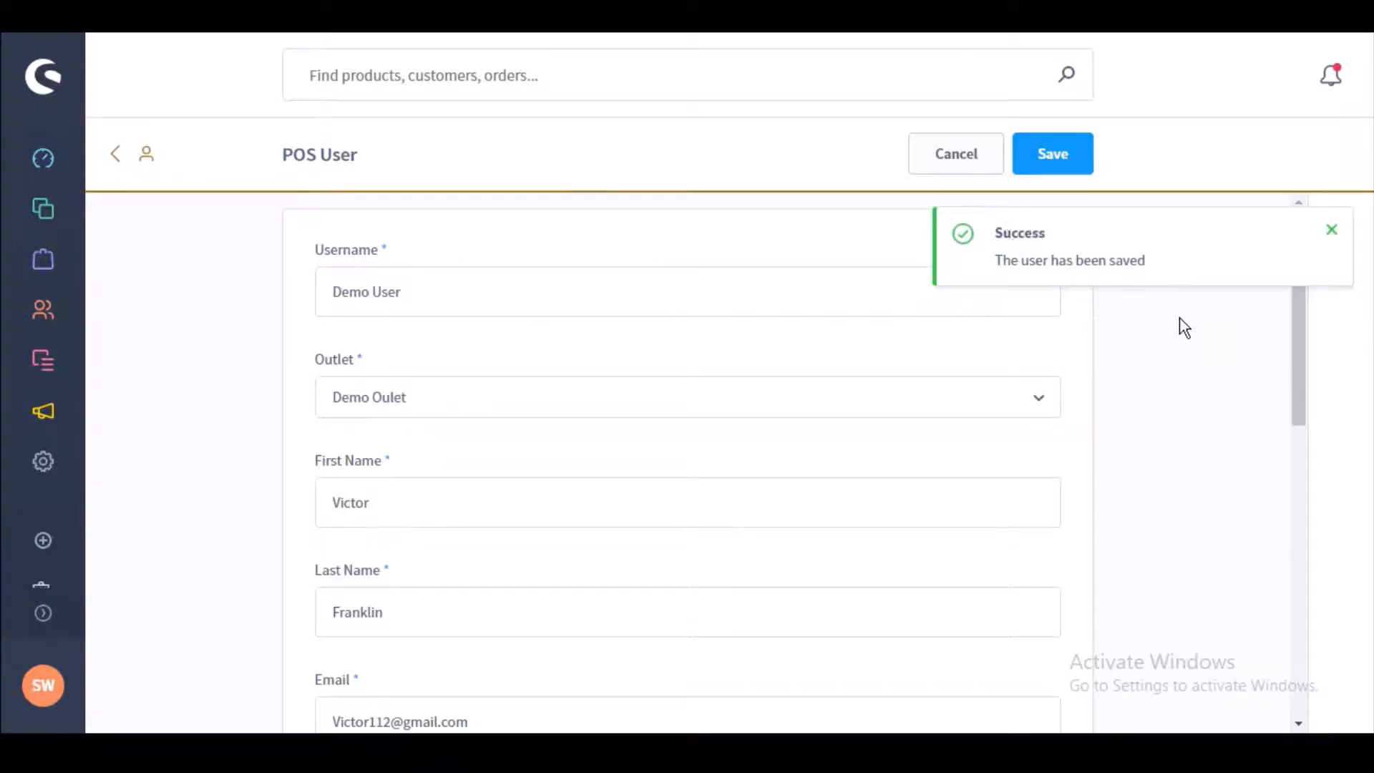
{"action": "left_click", "coordinate": [1330, 233]}
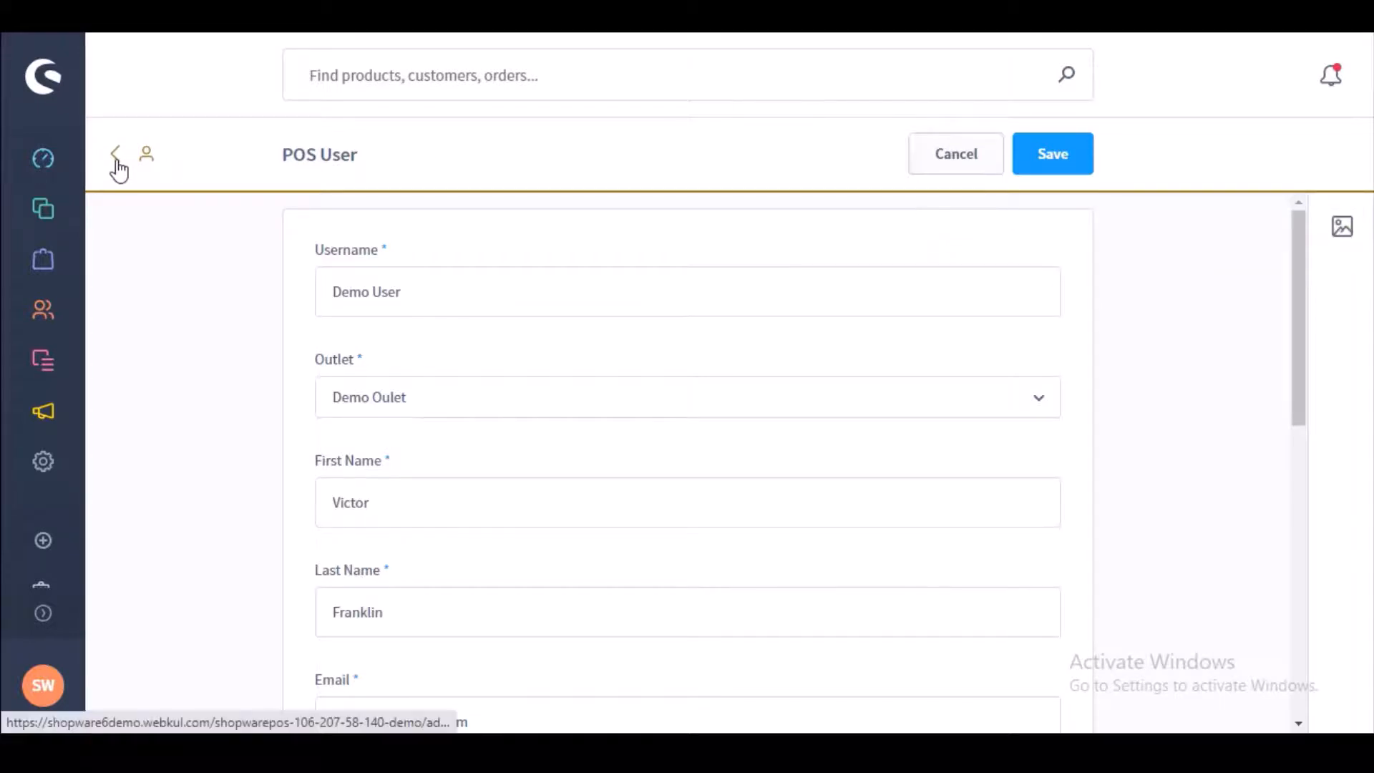
Step: Reopen Demo User from the POS user list, re-save its details, and return to Settings
{"action": "left_click", "coordinate": [115, 160]}
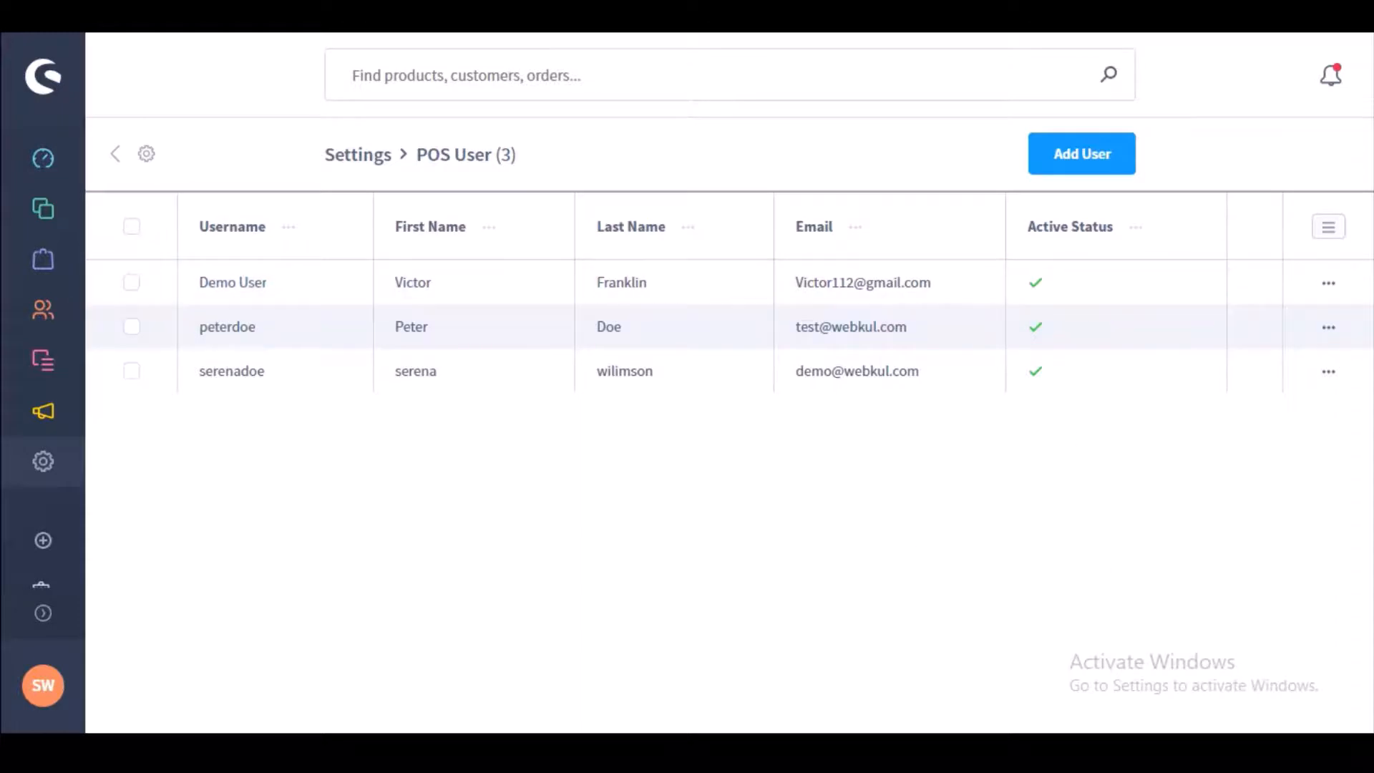
{"action": "left_click", "coordinate": [1329, 285]}
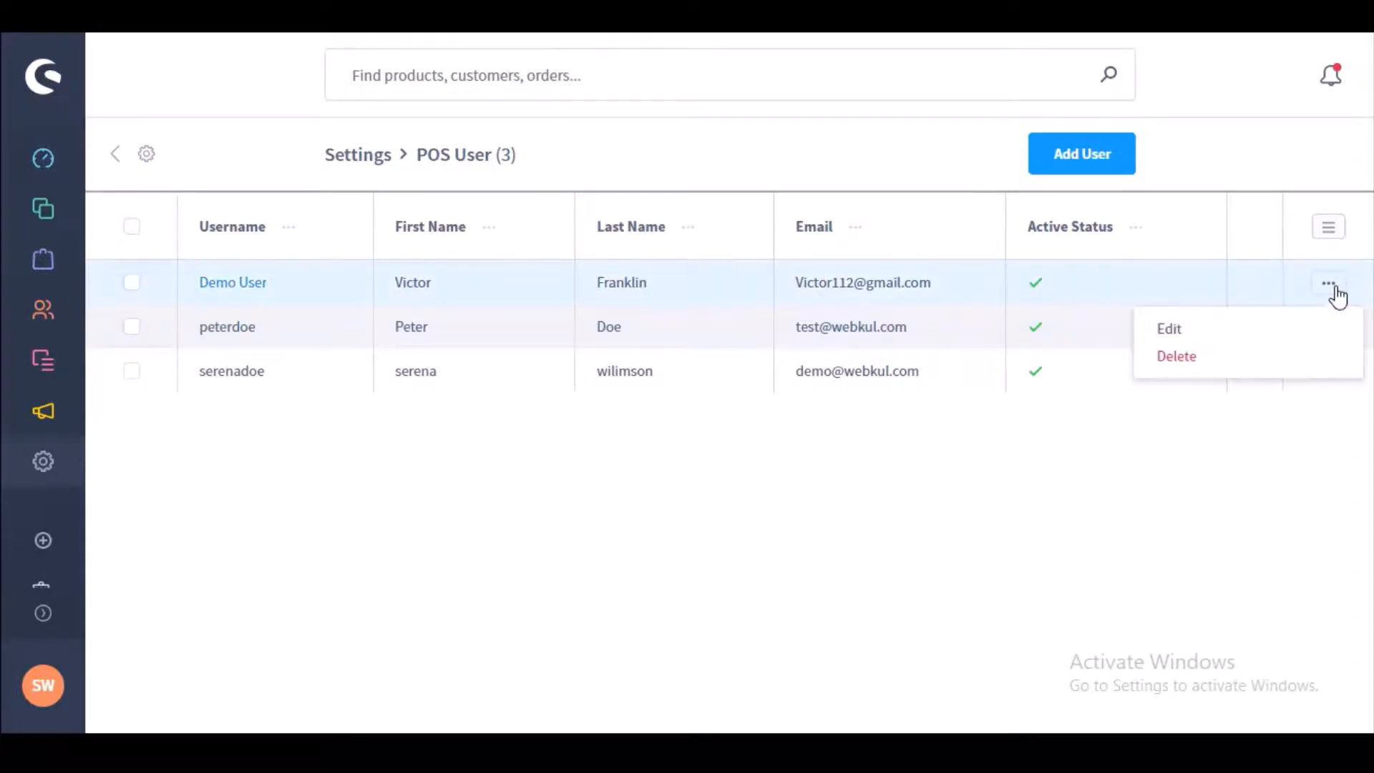
{"action": "left_click", "coordinate": [1171, 330]}
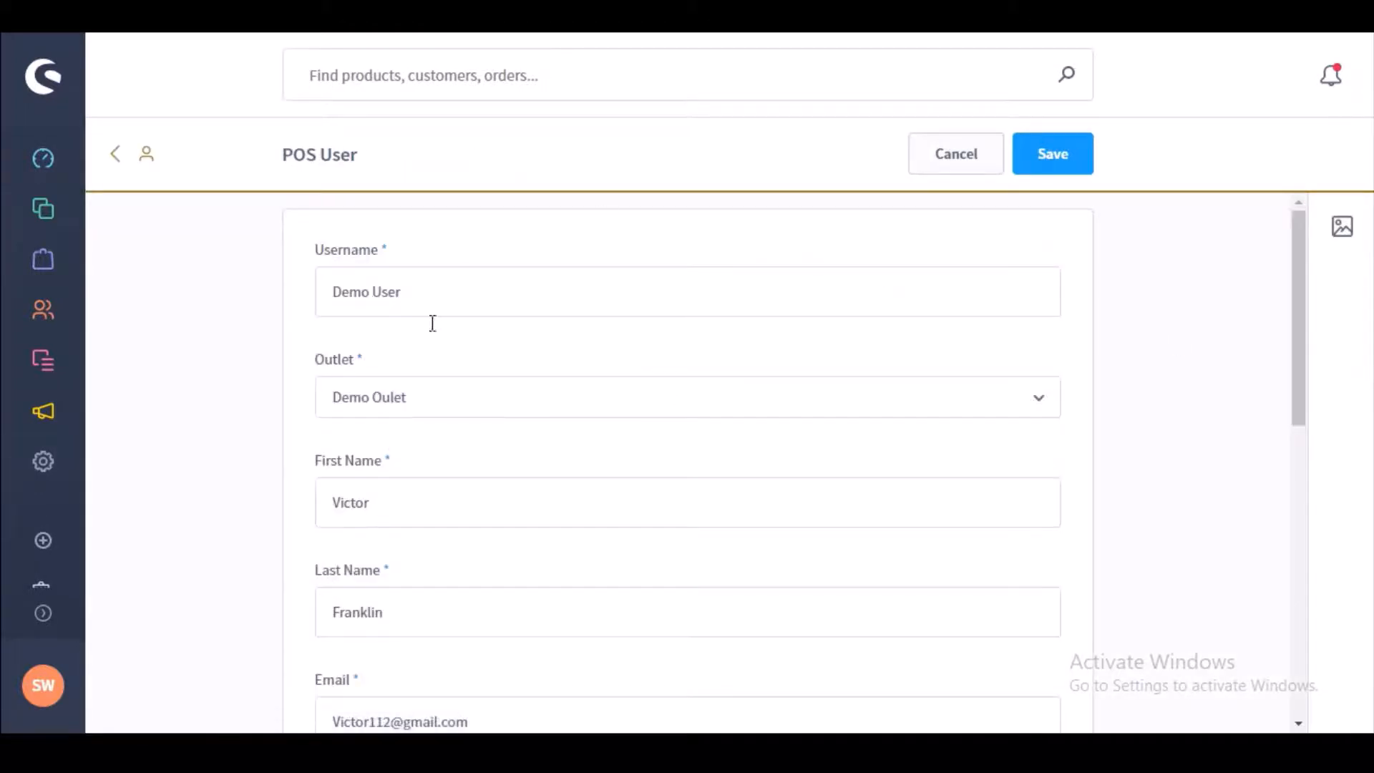
{"action": "left_click", "coordinate": [1042, 174]}
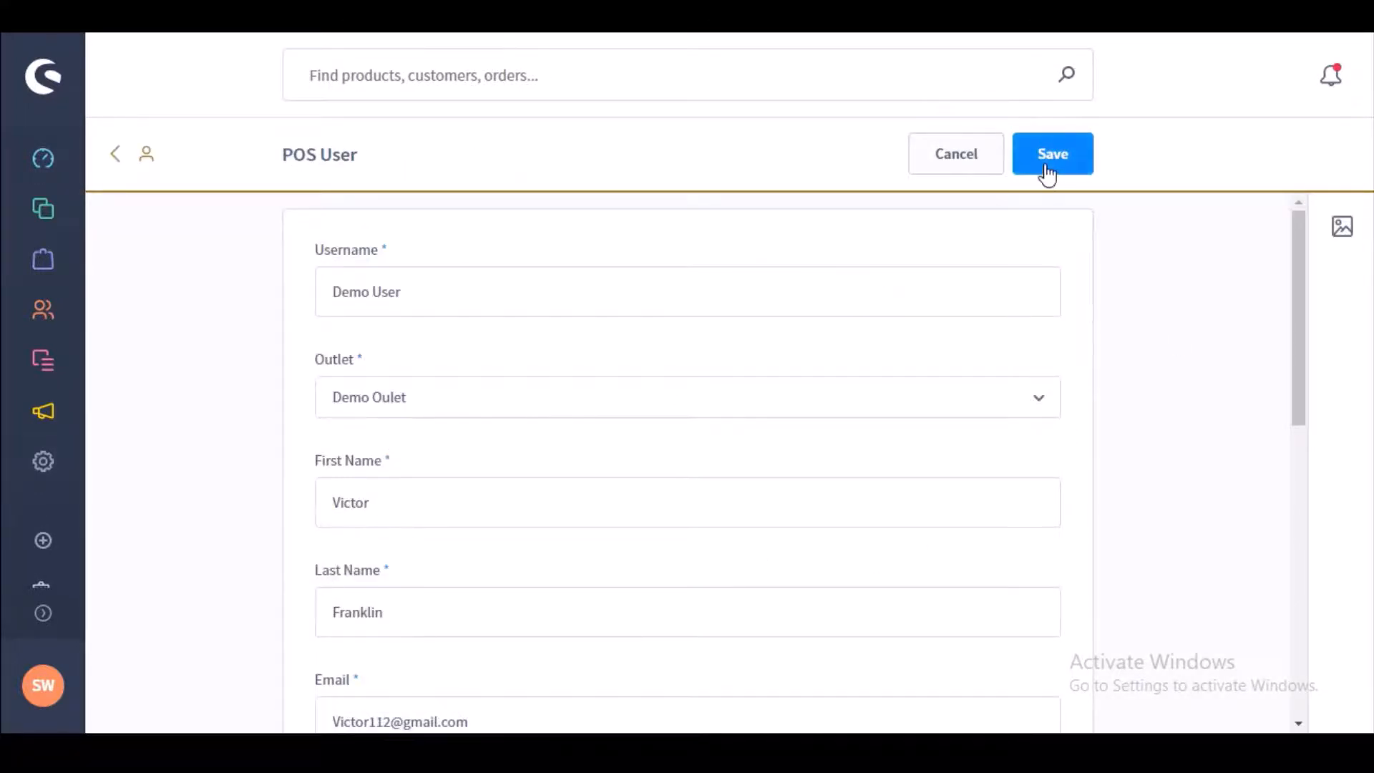
{"action": "left_click", "coordinate": [71, 461]}
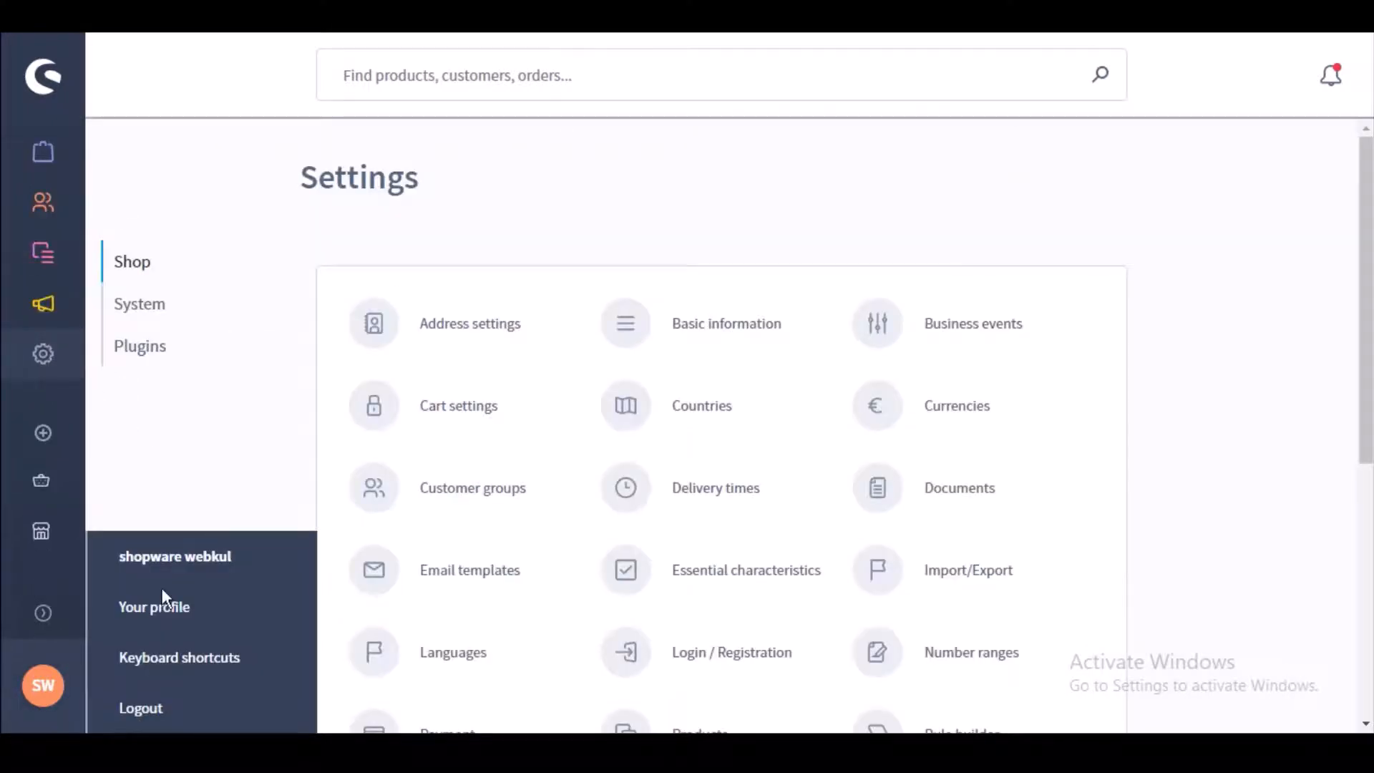
Step: Open Catalogues > Products, listing all 28 products across two pages
{"action": "mouse_move", "coordinate": [43, 628]}
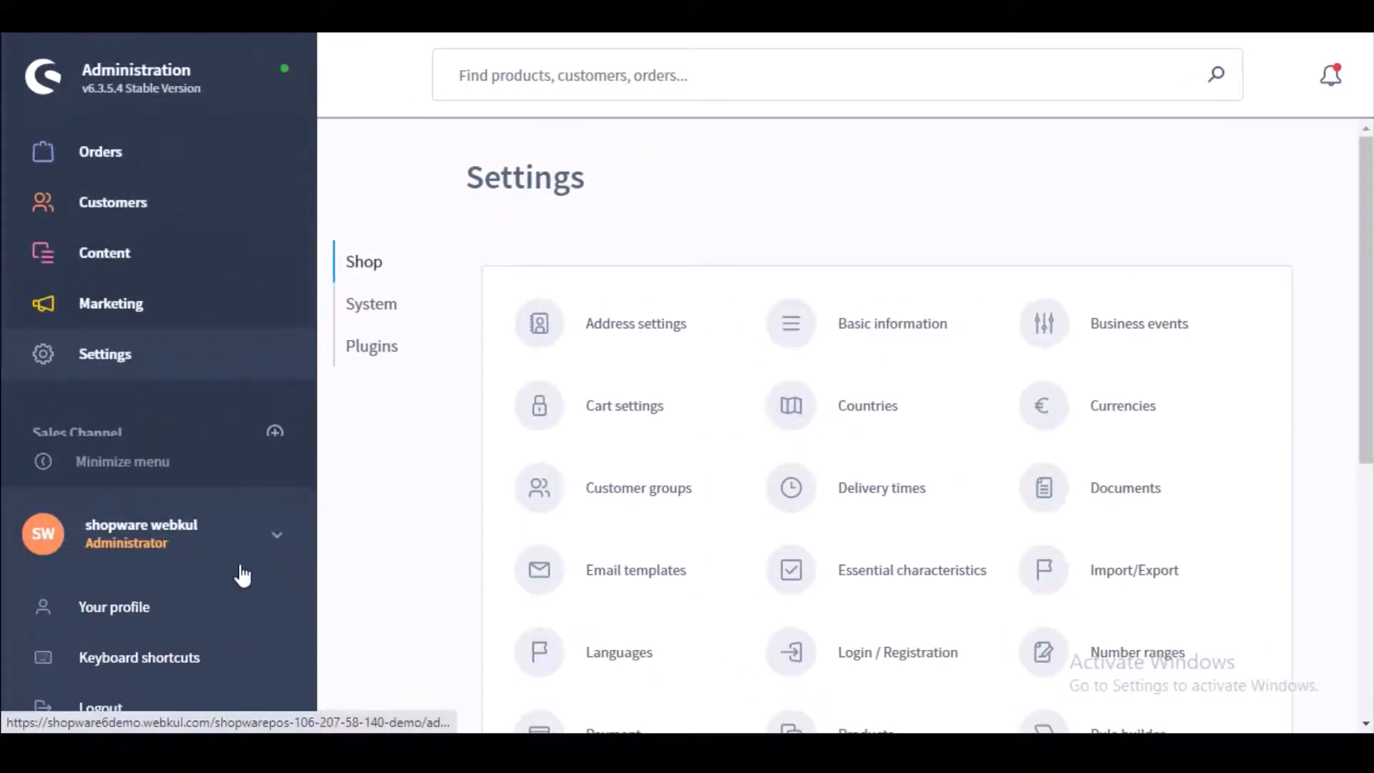
{"action": "left_click", "coordinate": [378, 347]}
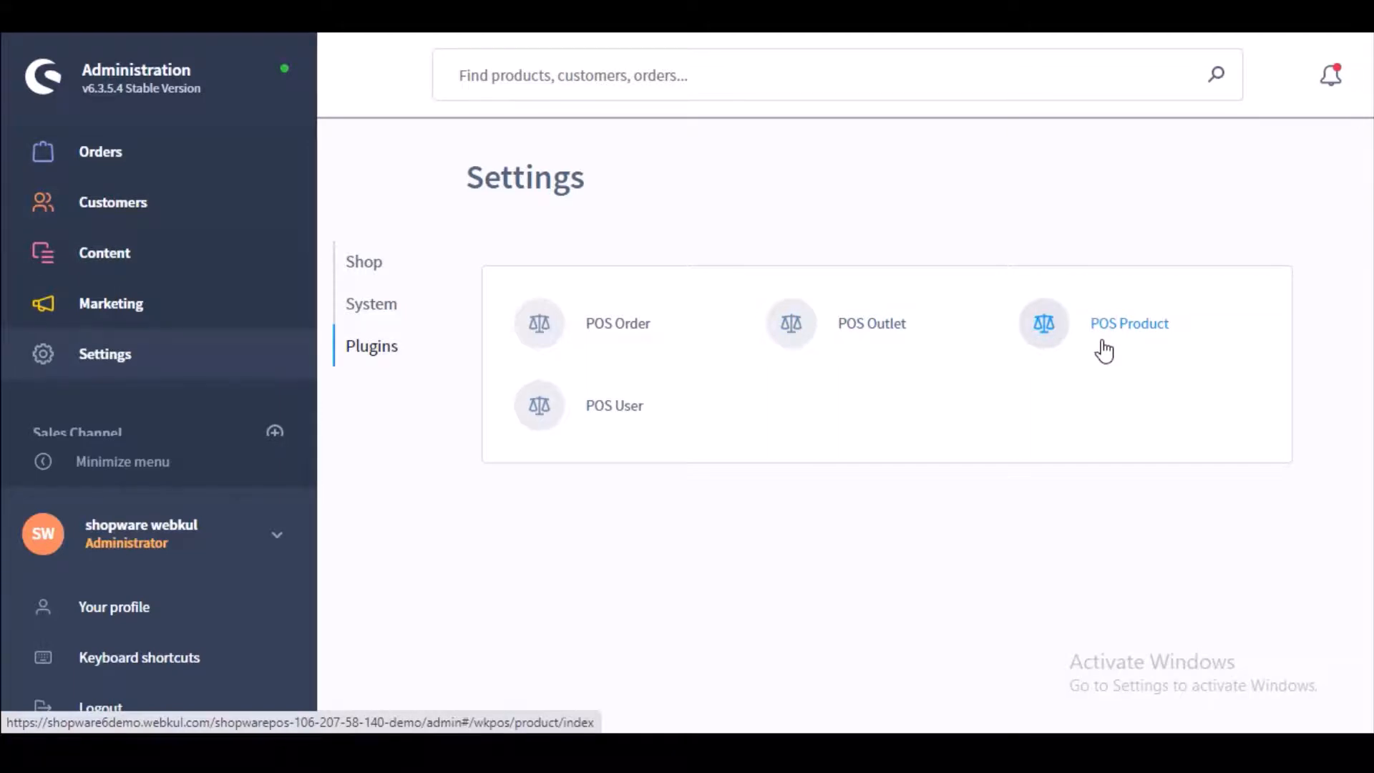
{"action": "mouse_move", "coordinate": [169, 226]}
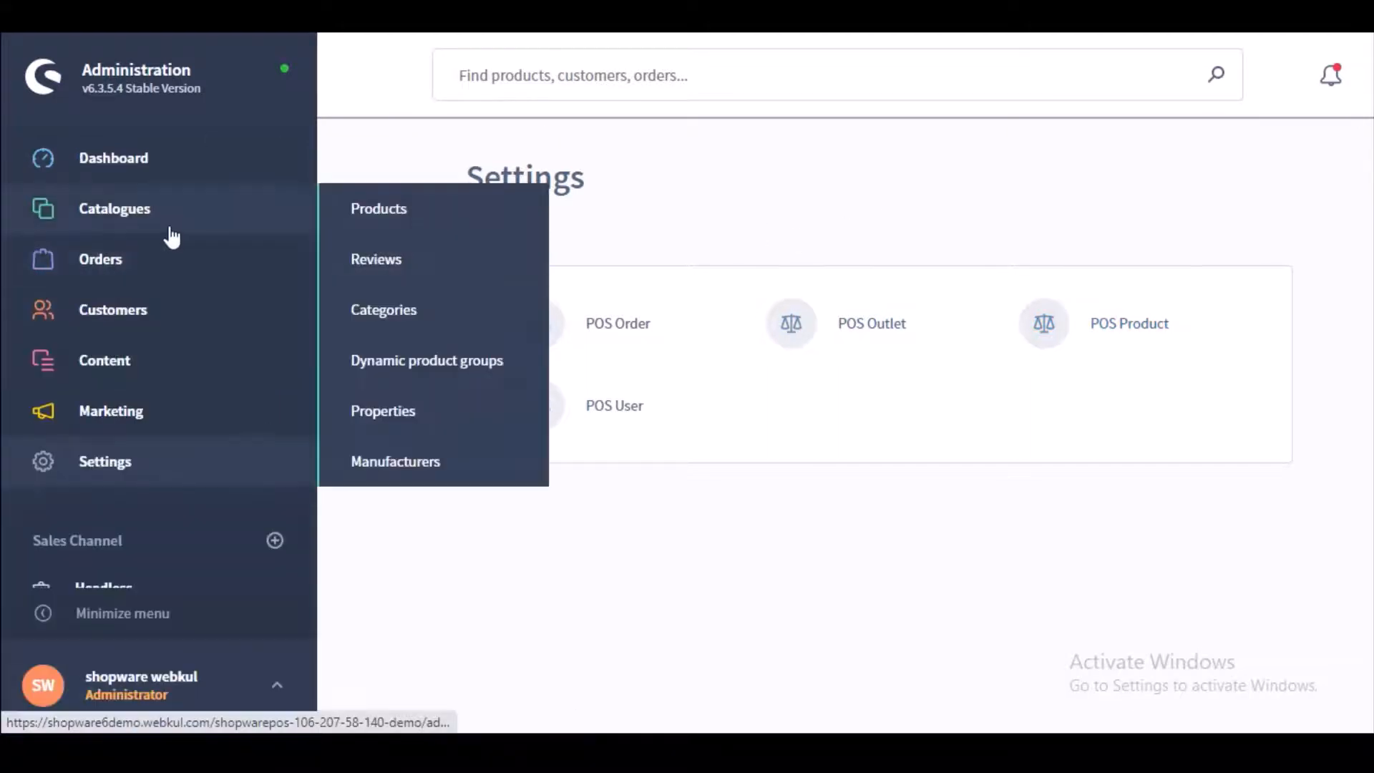
{"action": "left_click", "coordinate": [371, 210]}
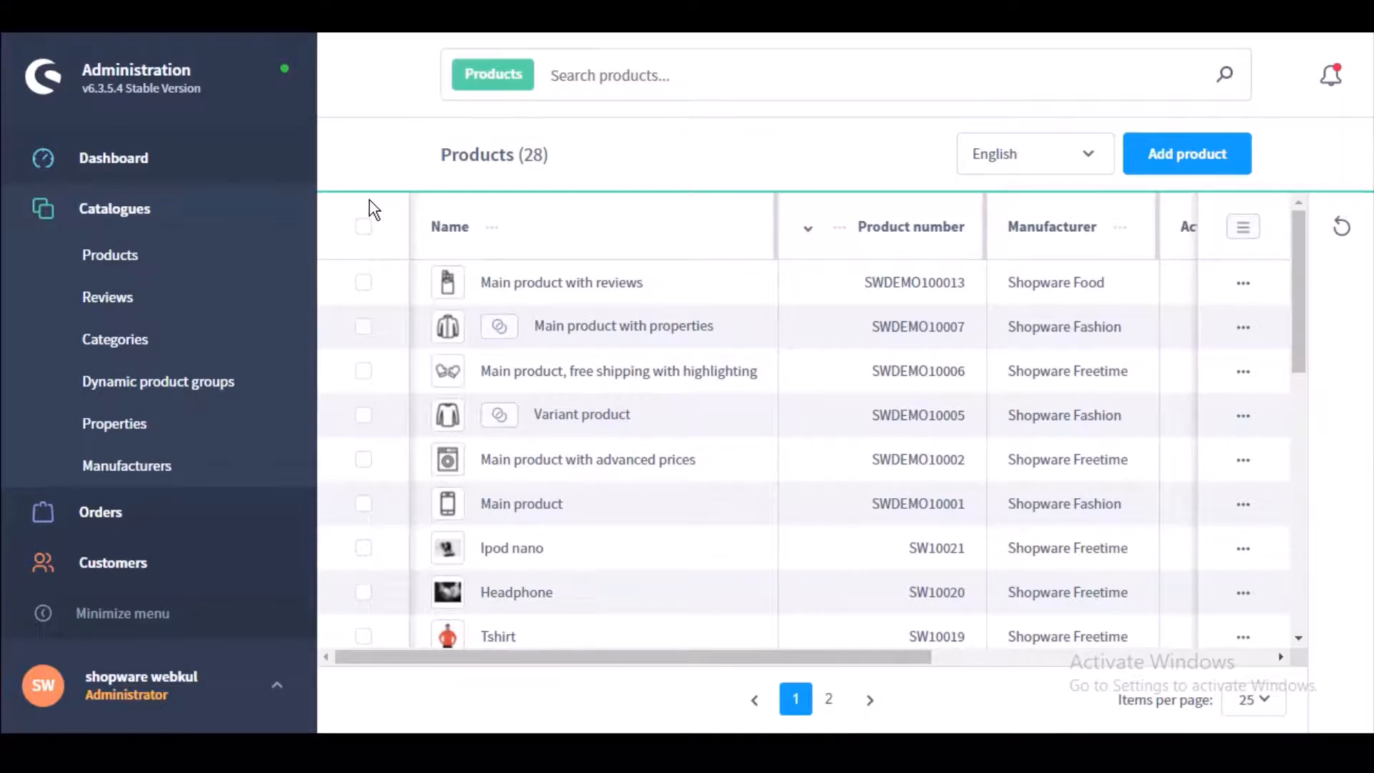
Step: Start a new product and scroll through its Labelling, SEO and Measures & Packaging sections
{"action": "left_click", "coordinate": [1172, 163]}
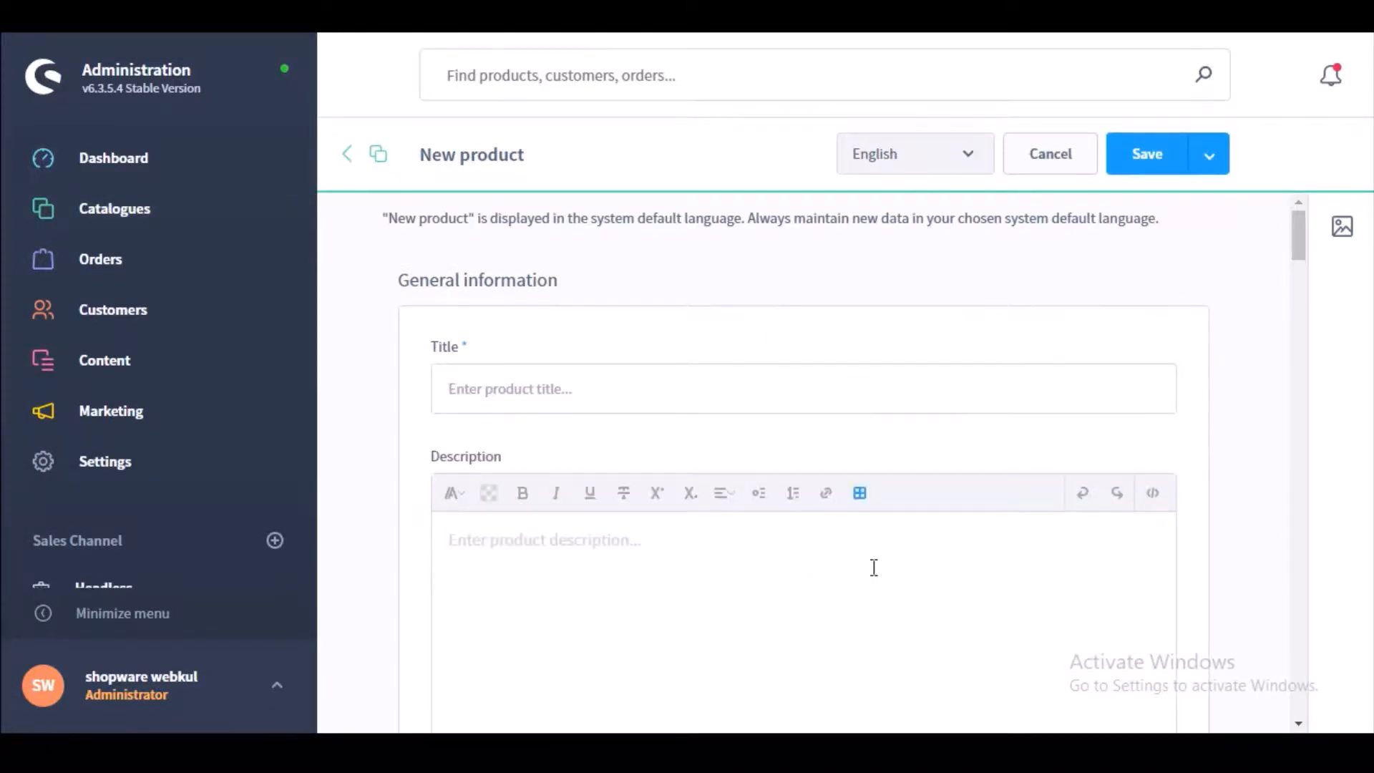
{"action": "left_click_drag", "start_coordinate": [1300, 244], "coordinate": [1307, 303]}
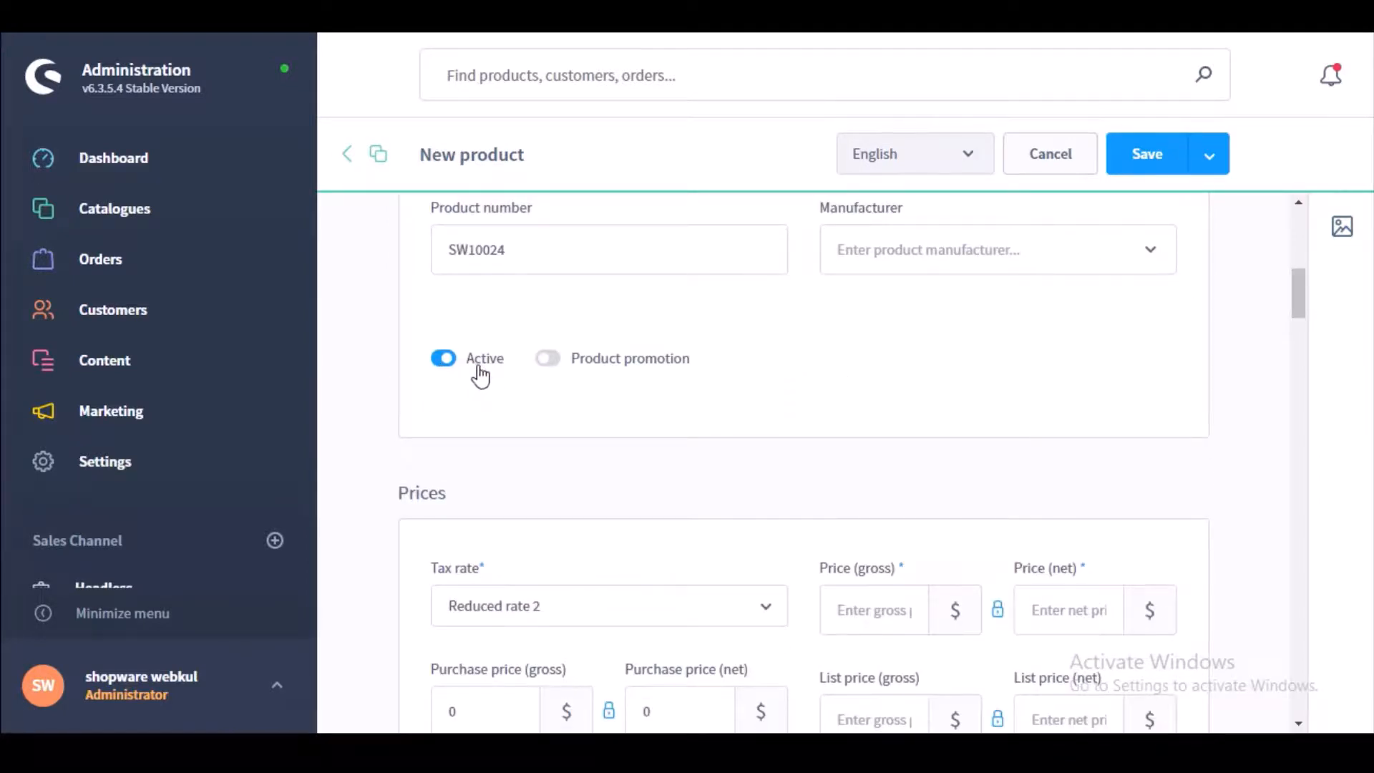
{"action": "left_click_drag", "start_coordinate": [1300, 315], "coordinate": [1302, 378]}
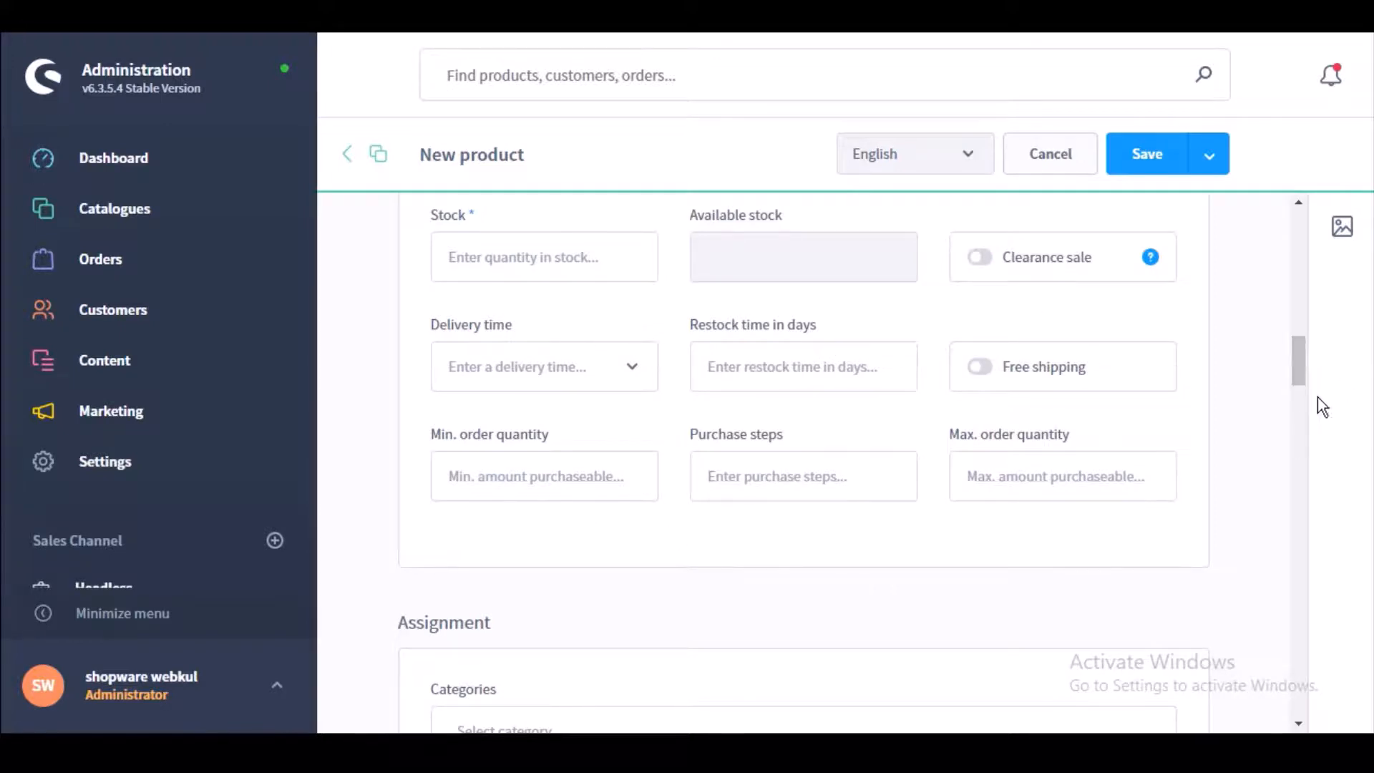
{"action": "left_click_drag", "start_coordinate": [1308, 373], "coordinate": [1309, 399]}
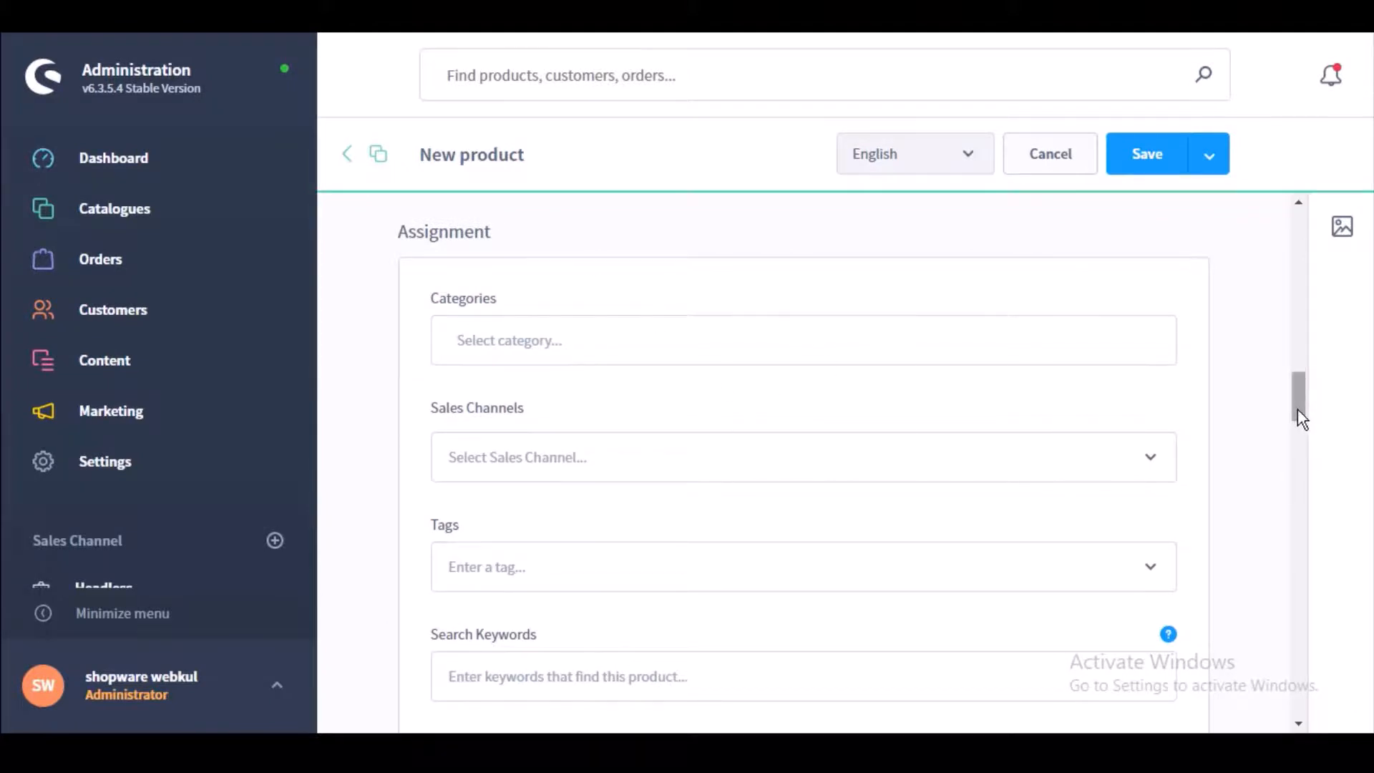
{"action": "left_click_drag", "start_coordinate": [1299, 409], "coordinate": [1301, 458]}
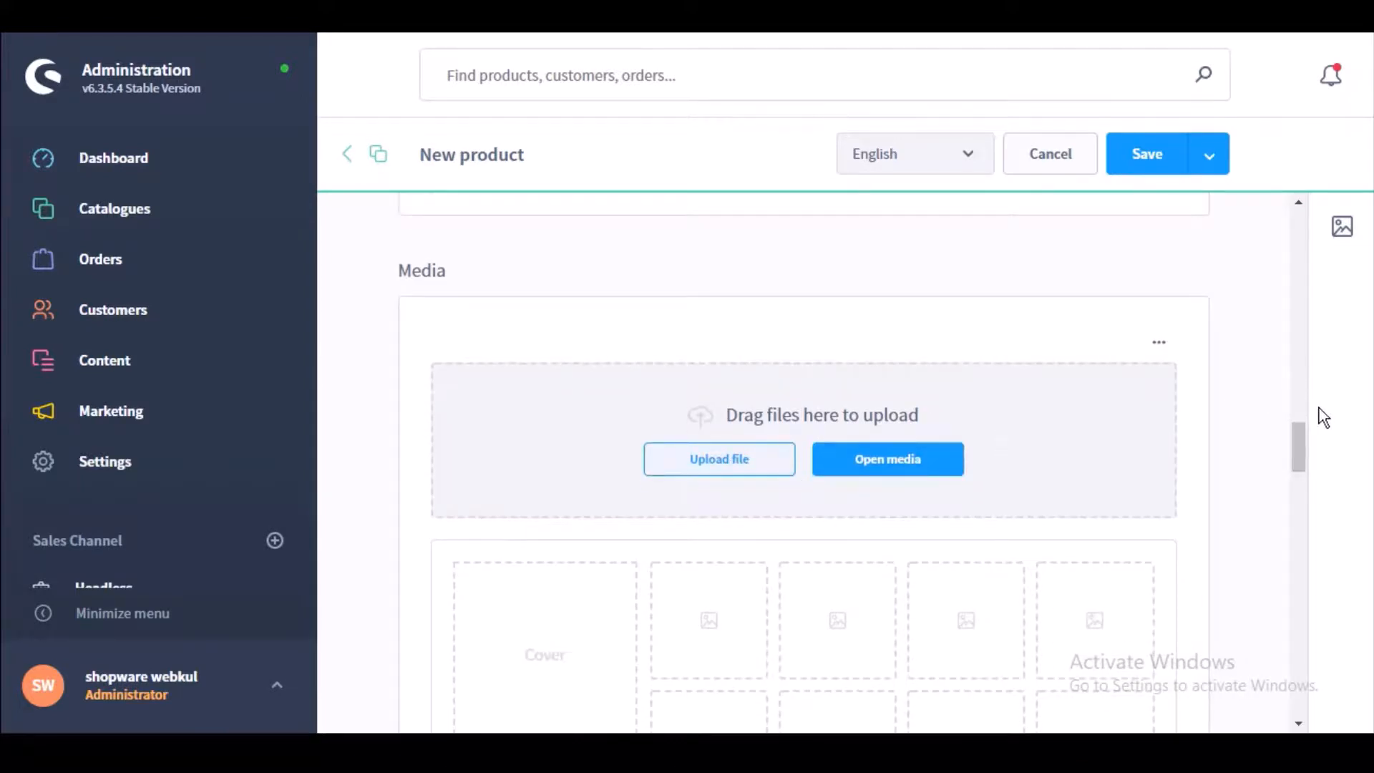
{"action": "left_click_drag", "start_coordinate": [1303, 445], "coordinate": [1321, 500]}
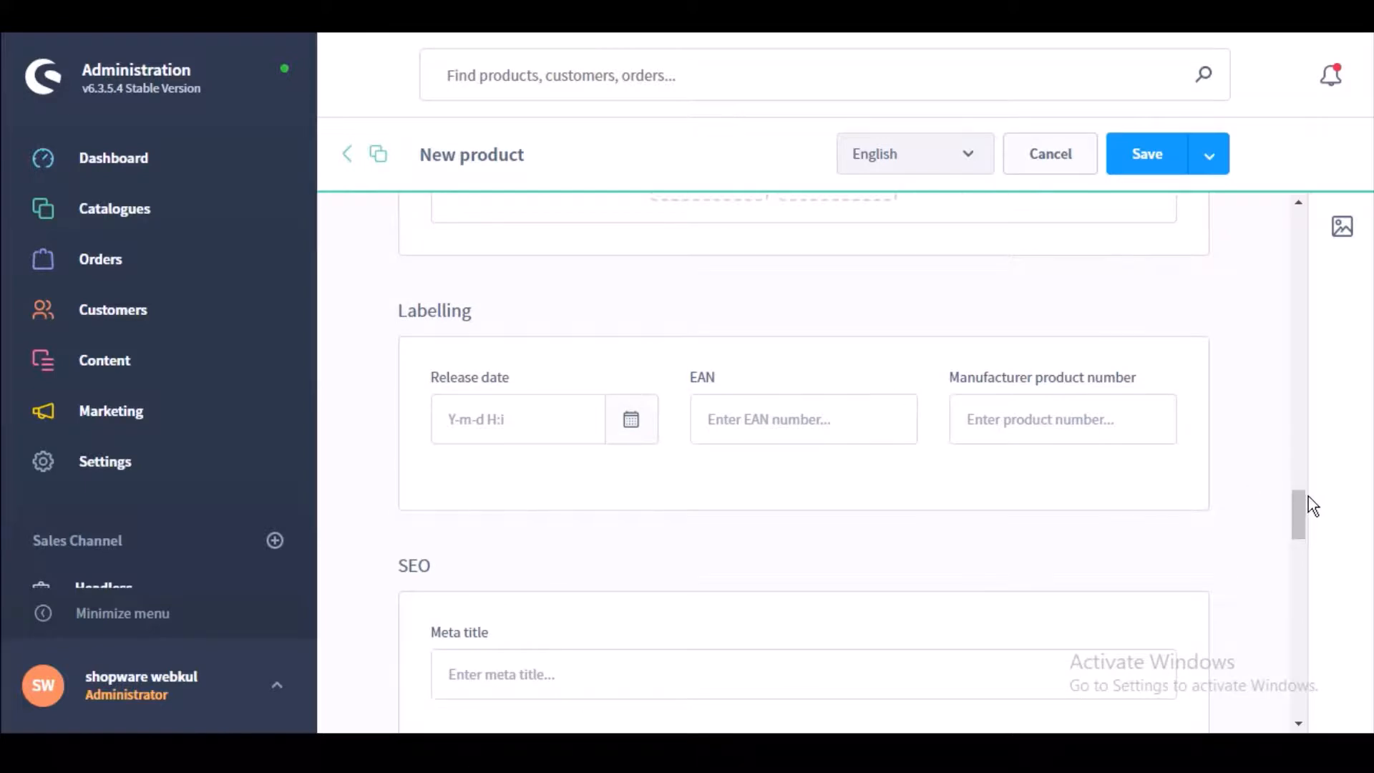
{"action": "left_click_drag", "start_coordinate": [1305, 558], "coordinate": [1319, 638]}
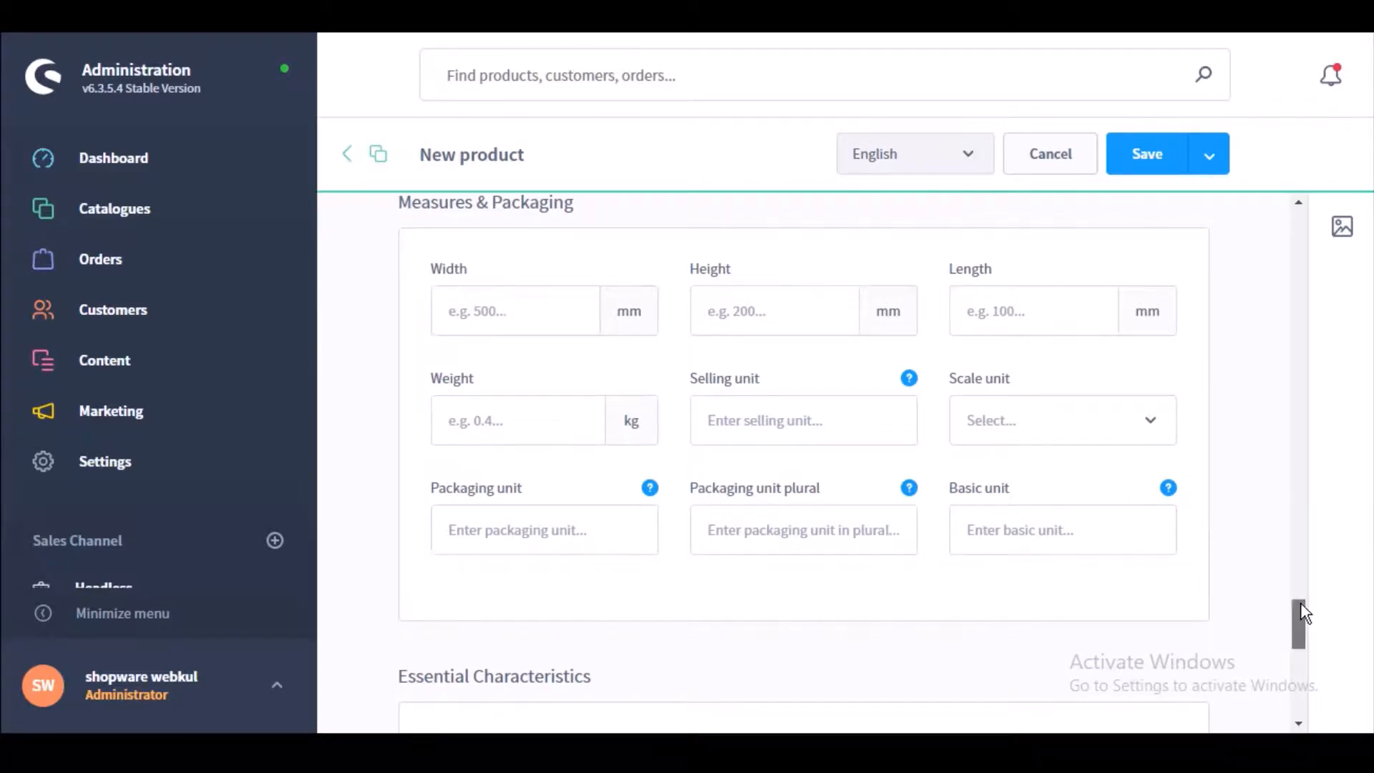
{"action": "left_click_drag", "start_coordinate": [1301, 616], "coordinate": [1295, 175]}
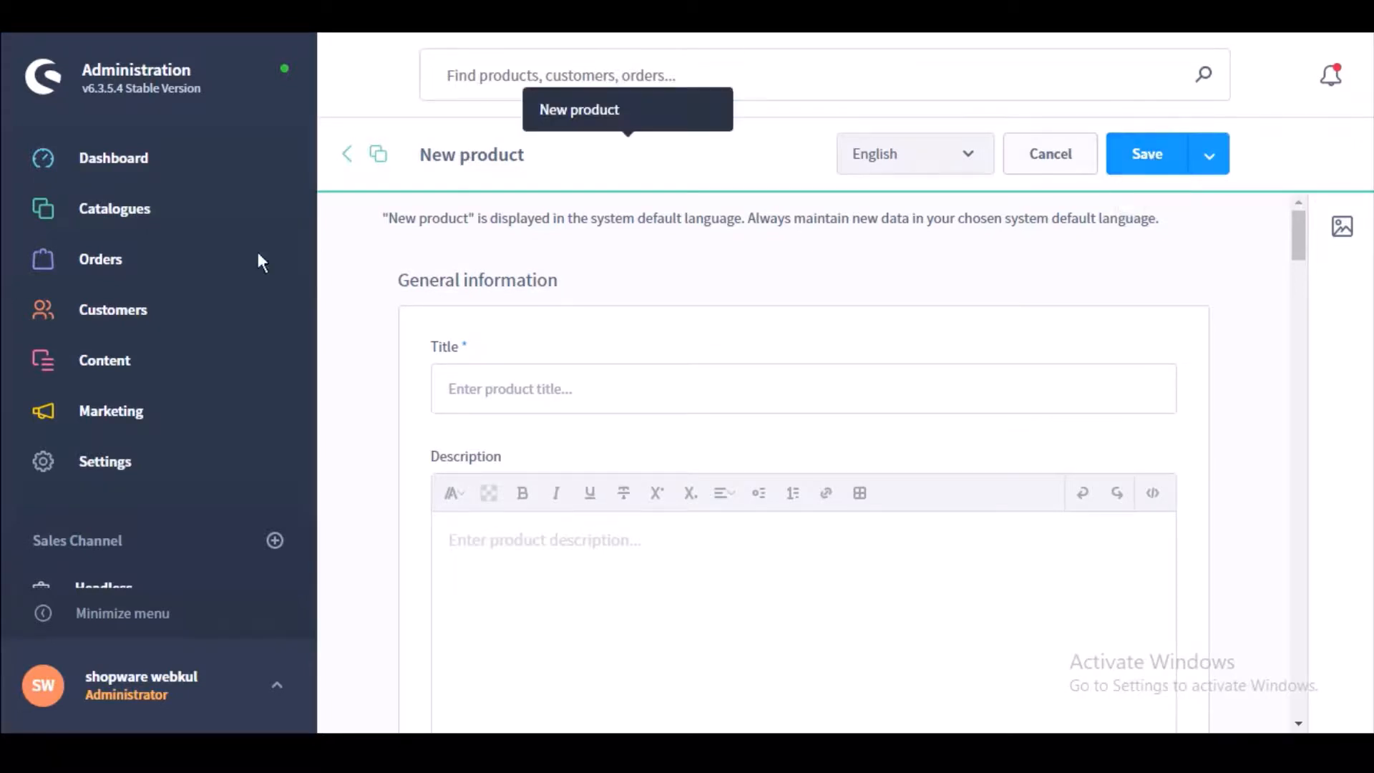
Step: Open POS Product under Settings > Plugins and scroll across its stock, assign-stock and barcode columns
{"action": "left_click", "coordinate": [101, 469]}
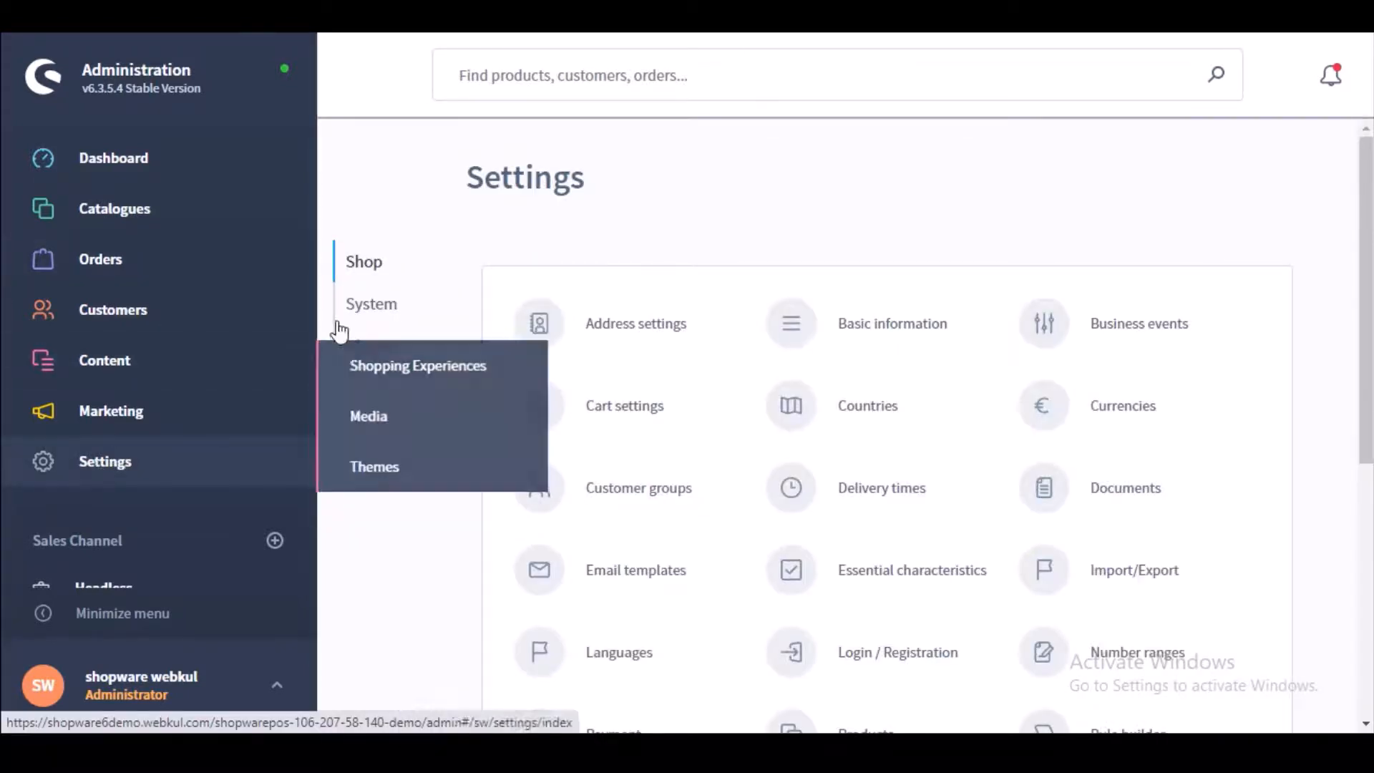
{"action": "left_click", "coordinate": [378, 351]}
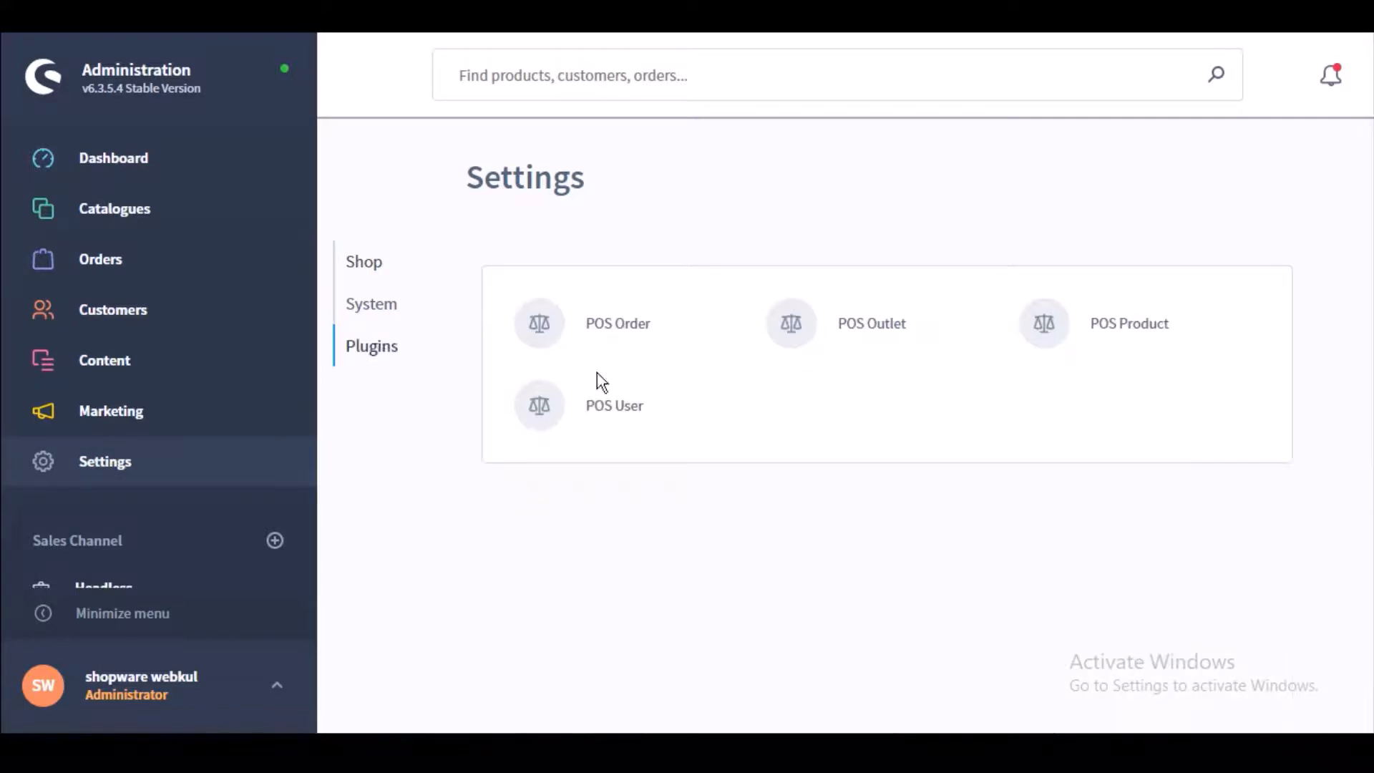
{"action": "left_click", "coordinate": [1121, 324]}
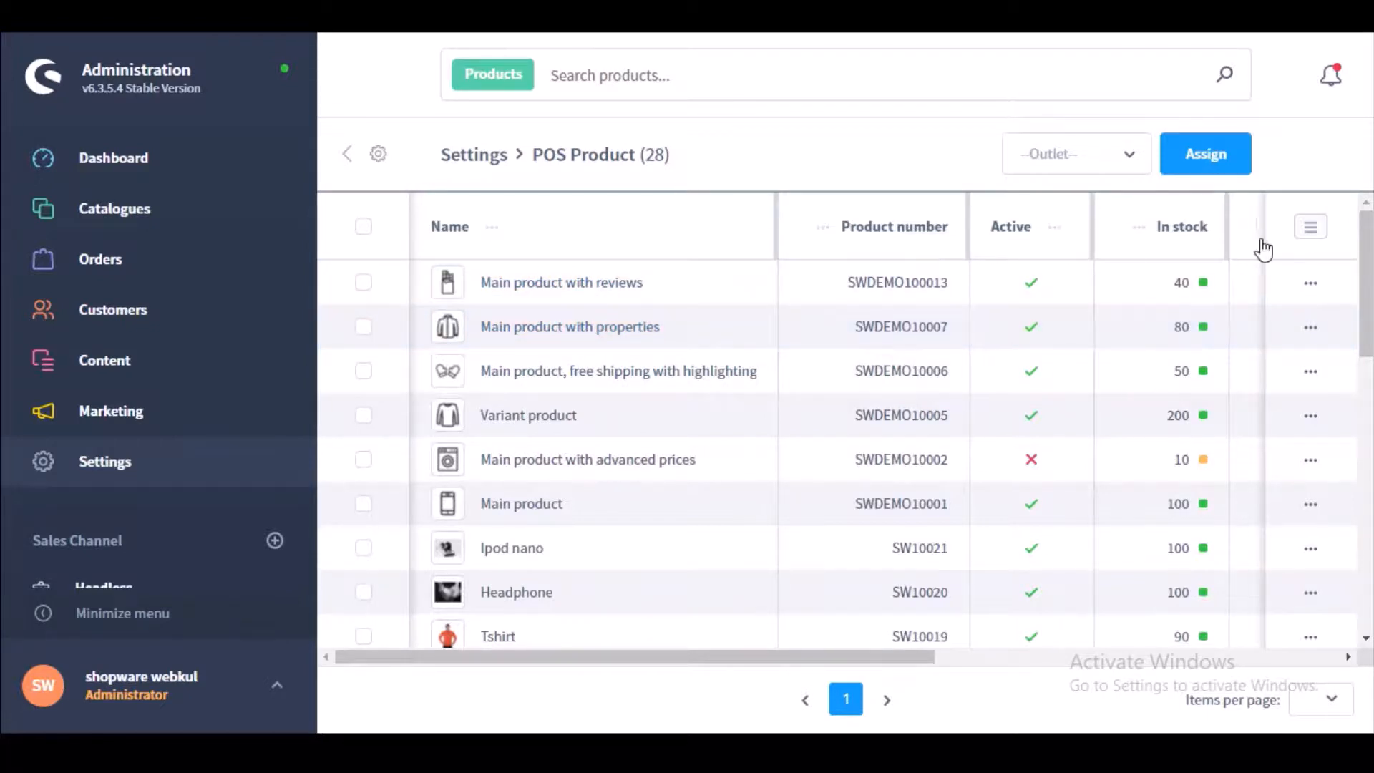
{"action": "left_click_drag", "start_coordinate": [883, 657], "coordinate": [1098, 663]}
{"action": "left_click_drag", "start_coordinate": [1010, 657], "coordinate": [1181, 654]}
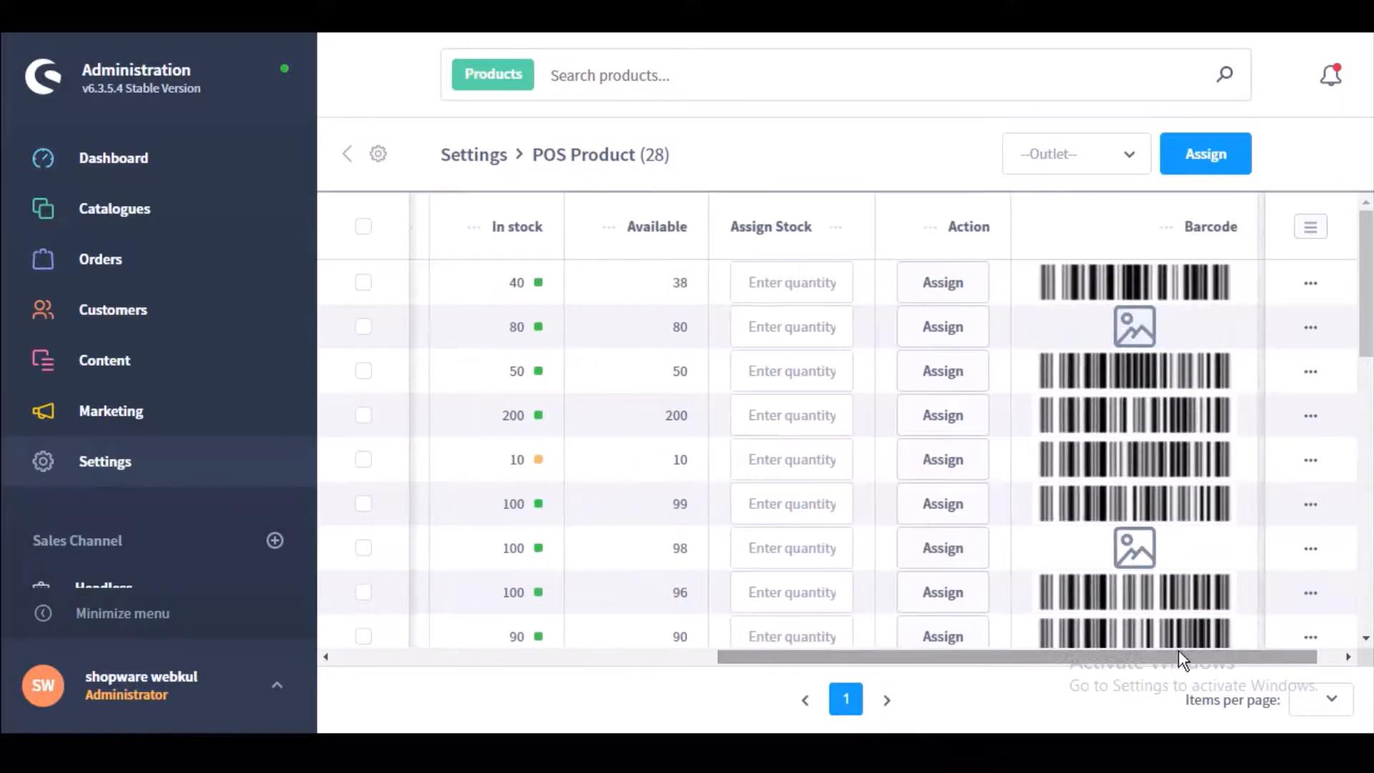
{"action": "left_click", "coordinate": [796, 284]}
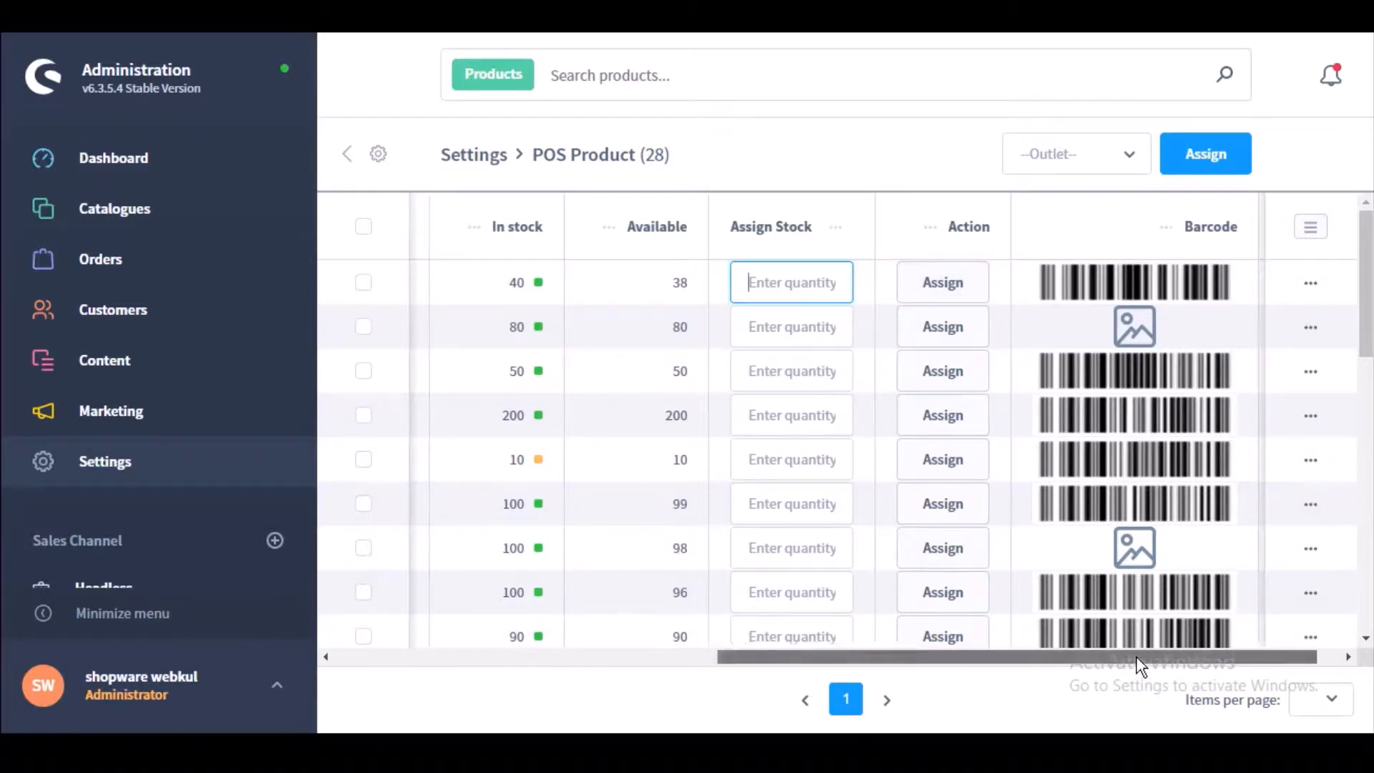
{"action": "left_click_drag", "start_coordinate": [1136, 657], "coordinate": [1158, 657]}
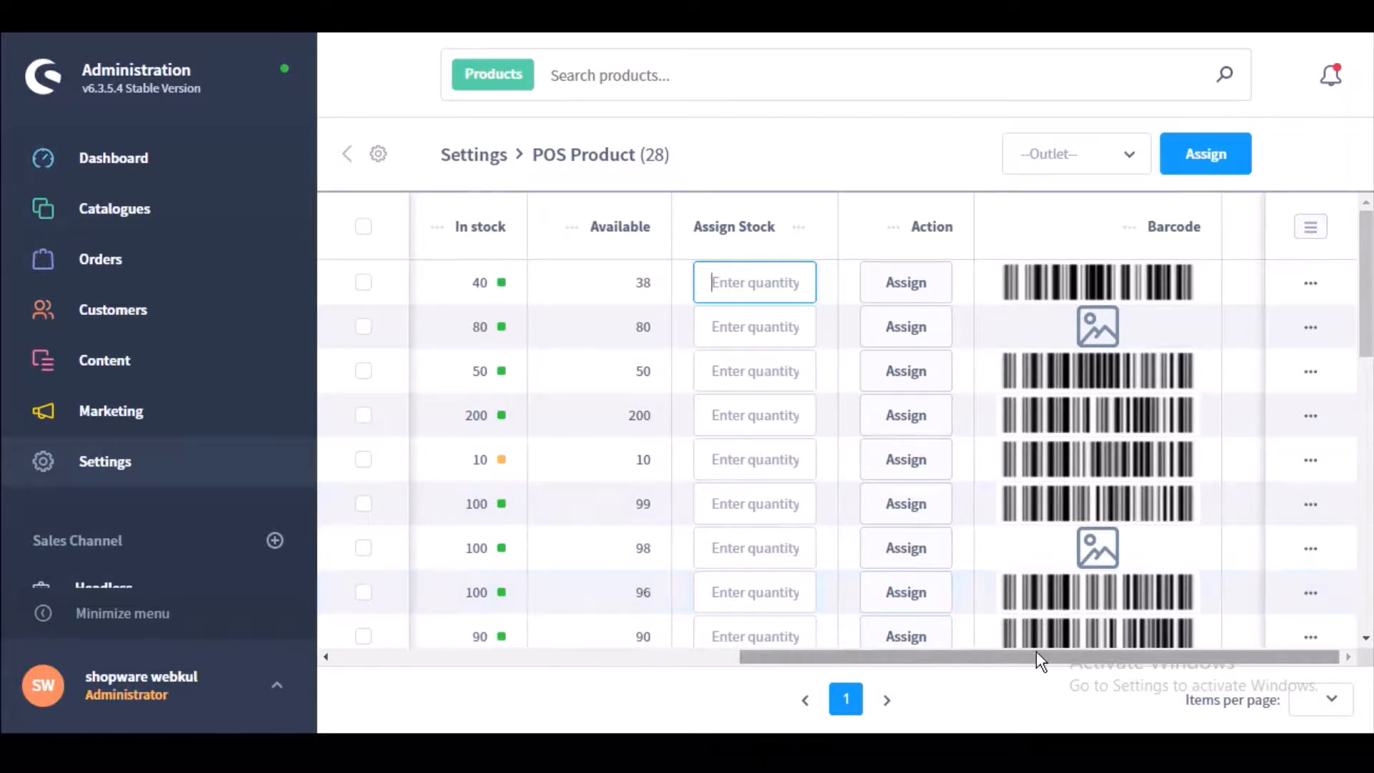
{"action": "left_click_drag", "start_coordinate": [1037, 653], "coordinate": [472, 662]}
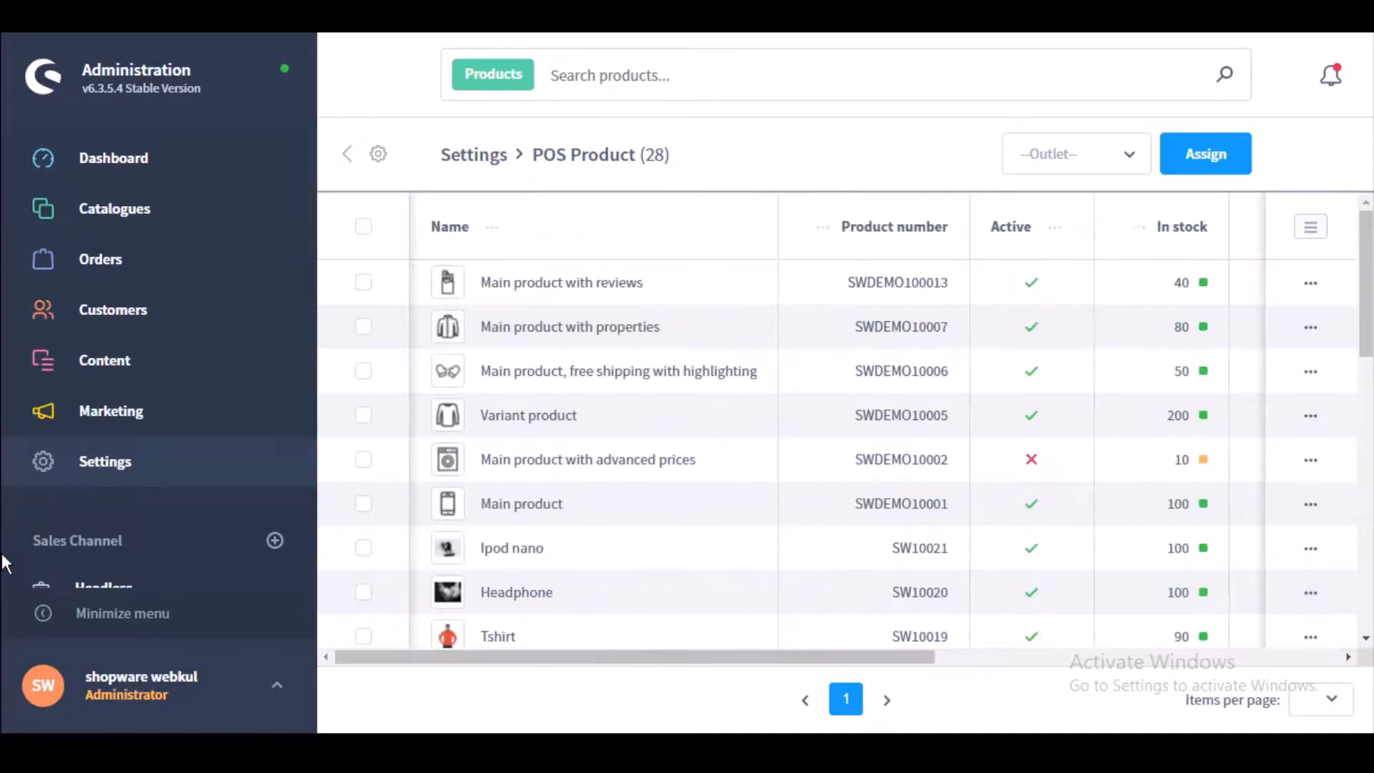
Step: Select Main product with reviews and Main product with properties, choose Demo Oulet, and assign them
{"action": "left_click", "coordinate": [365, 228]}
{"action": "left_click", "coordinate": [365, 228]}
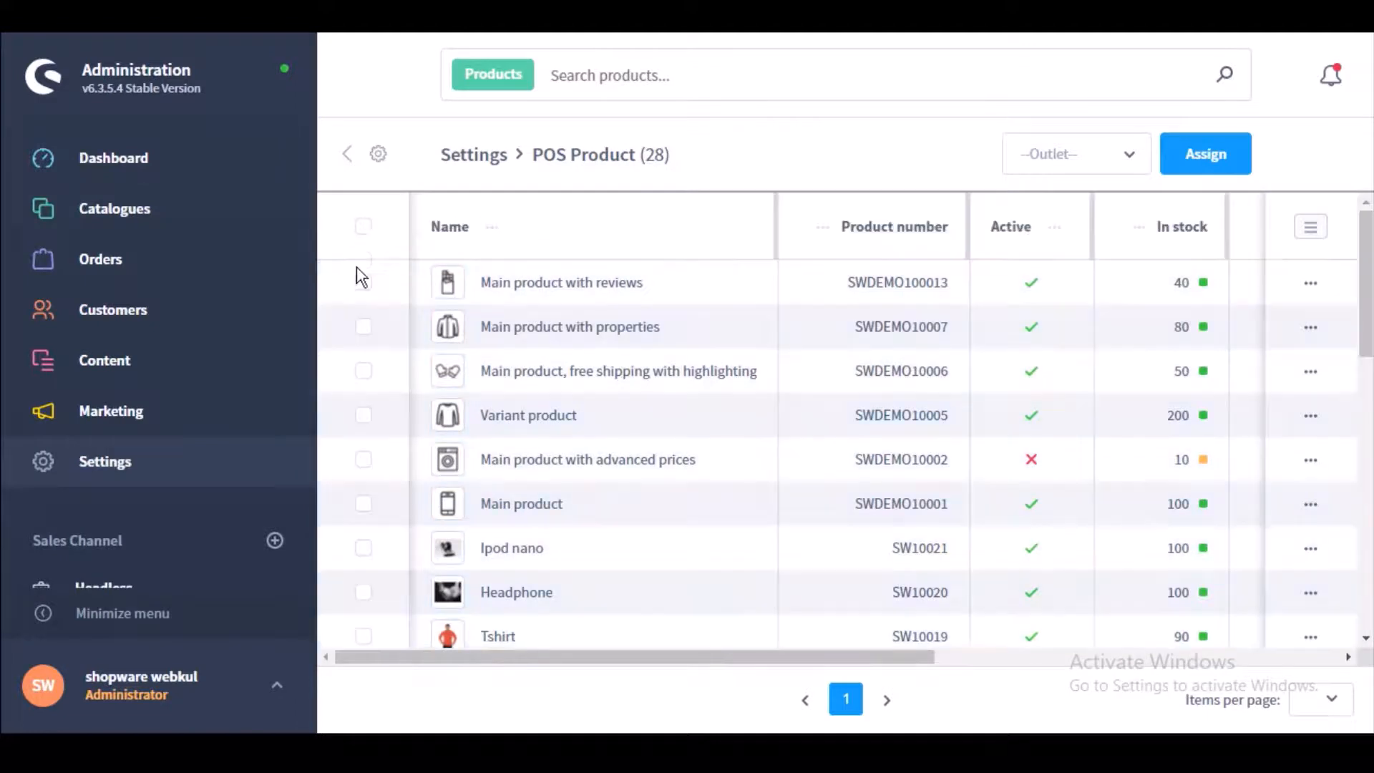
{"action": "left_click", "coordinate": [364, 283]}
{"action": "left_click", "coordinate": [363, 329]}
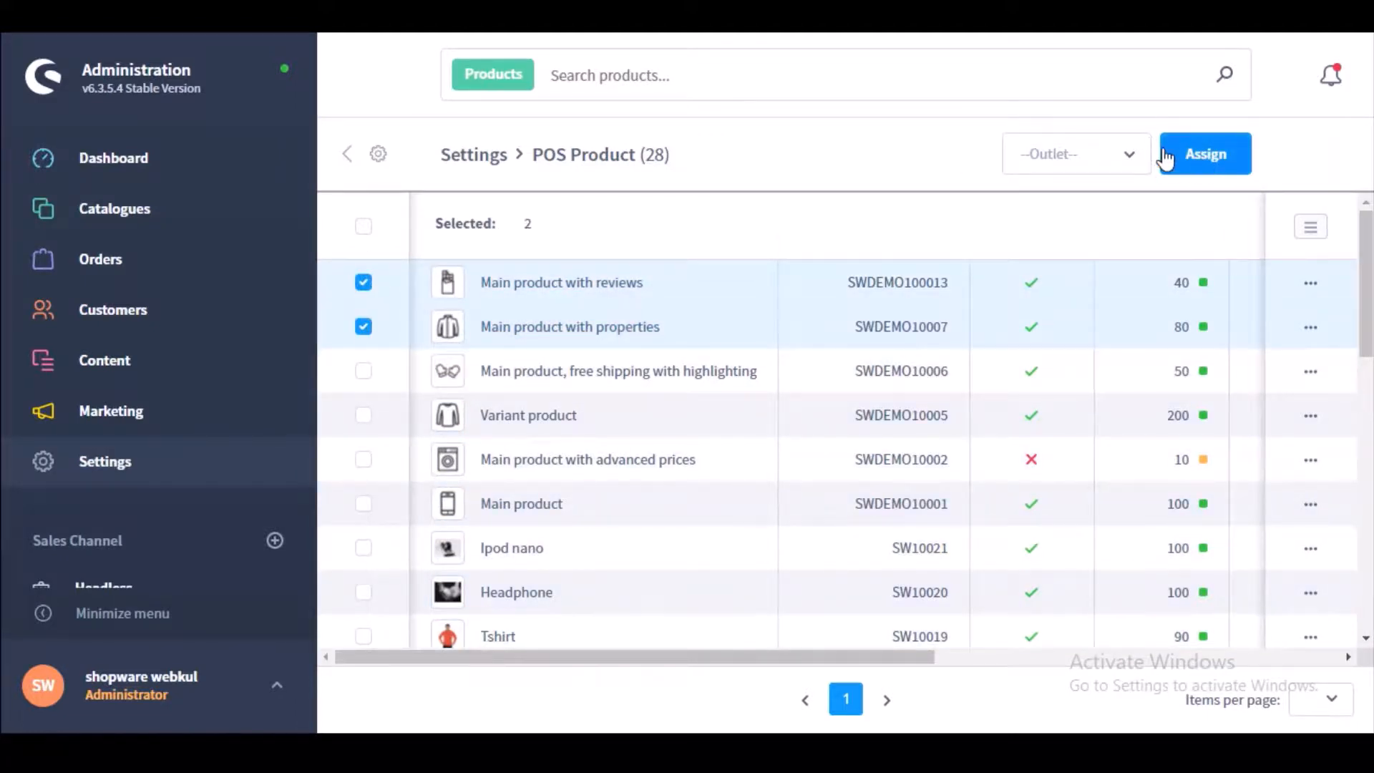
{"action": "left_click", "coordinate": [1133, 156]}
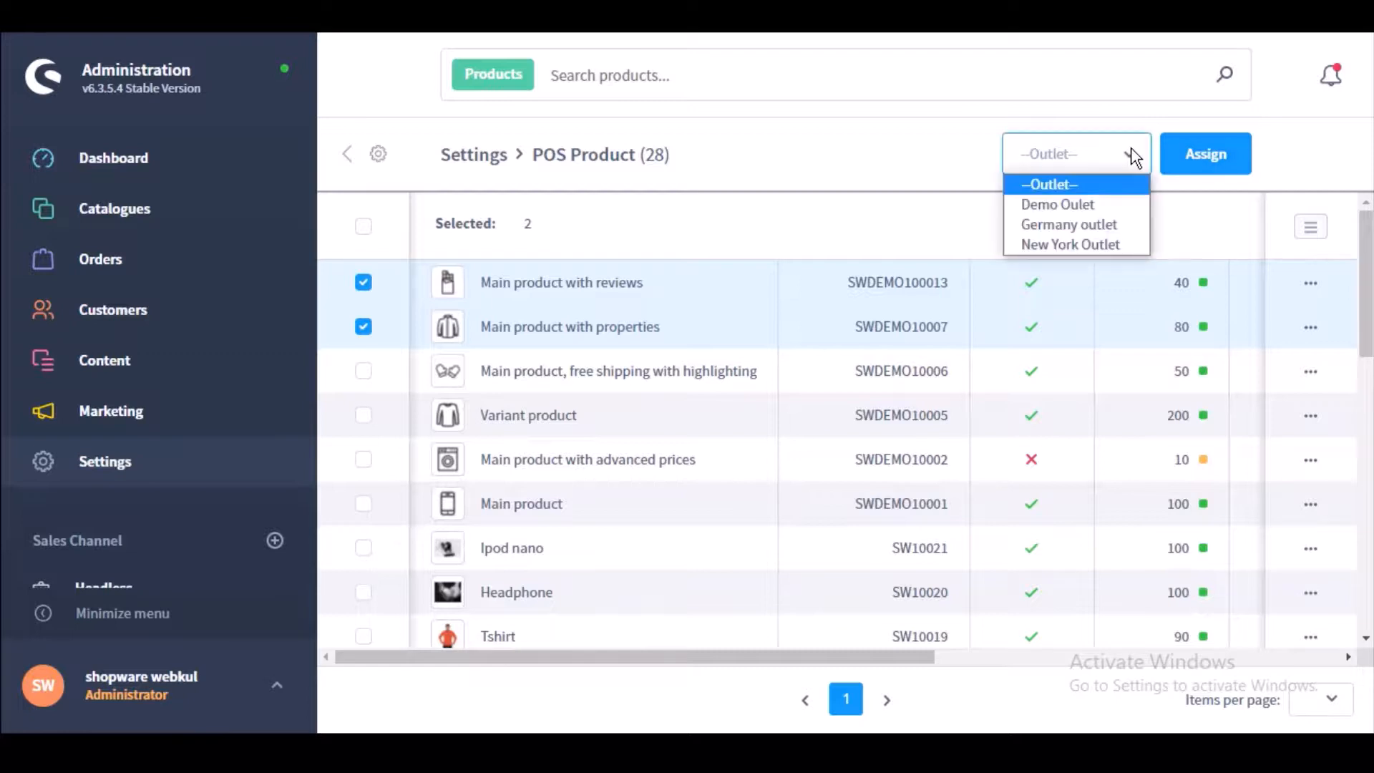
{"action": "left_click", "coordinate": [1068, 206]}
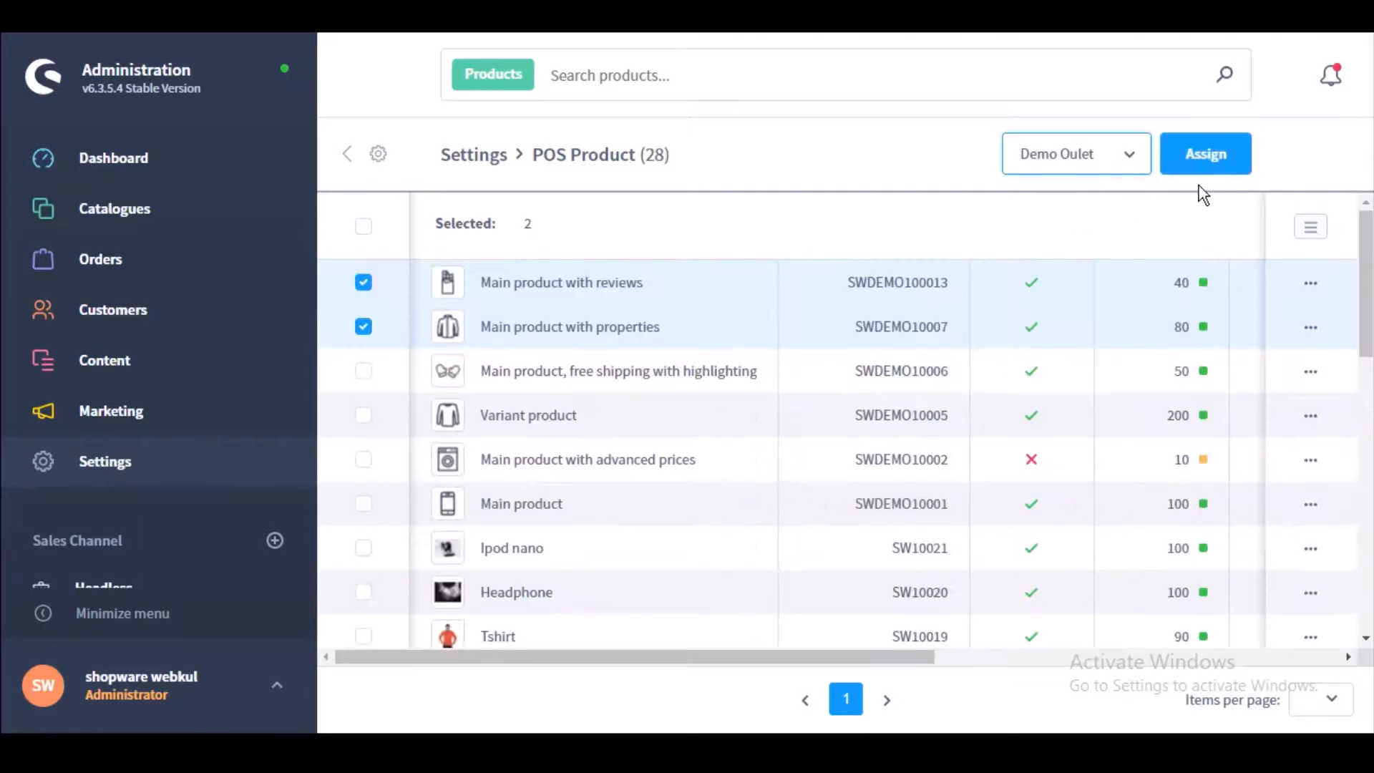
{"action": "left_click", "coordinate": [1215, 162]}
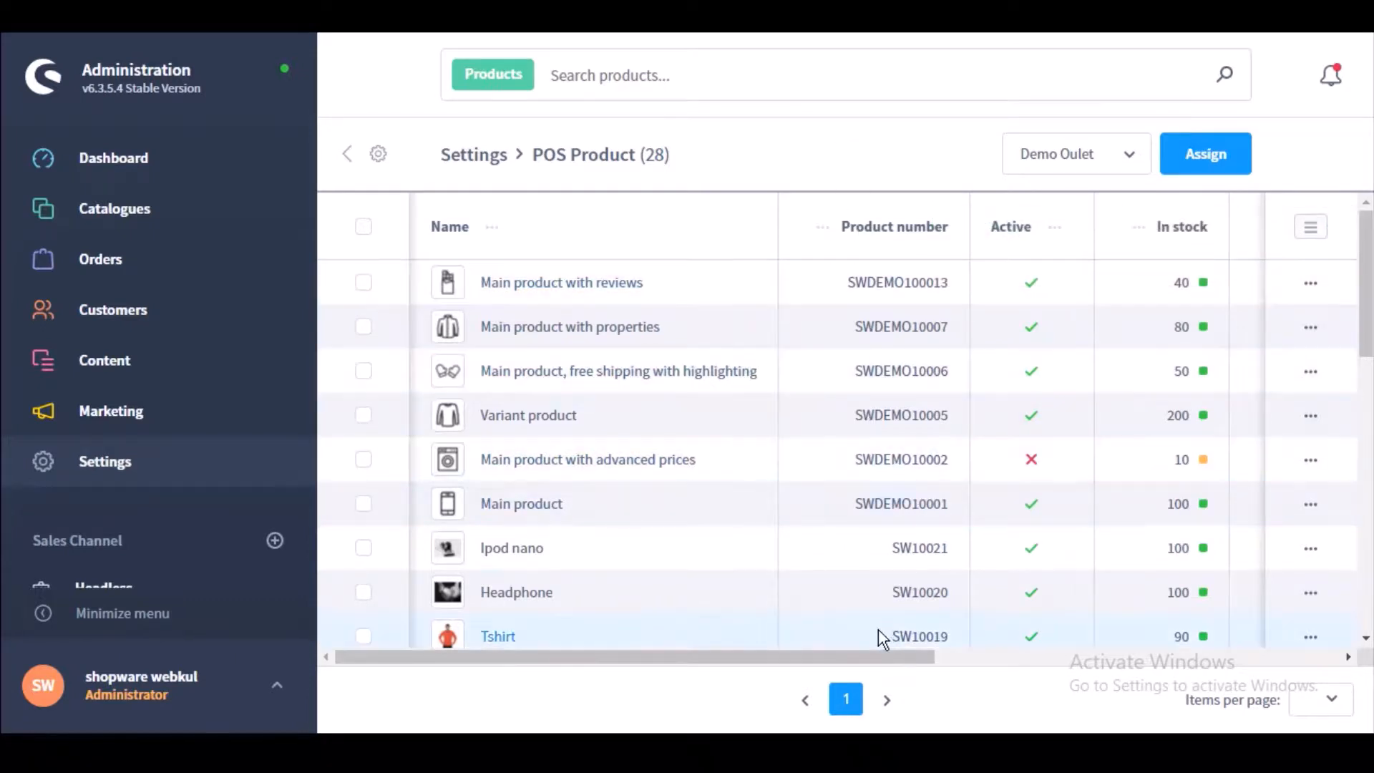
{"action": "left_click_drag", "start_coordinate": [868, 657], "coordinate": [1360, 680]}
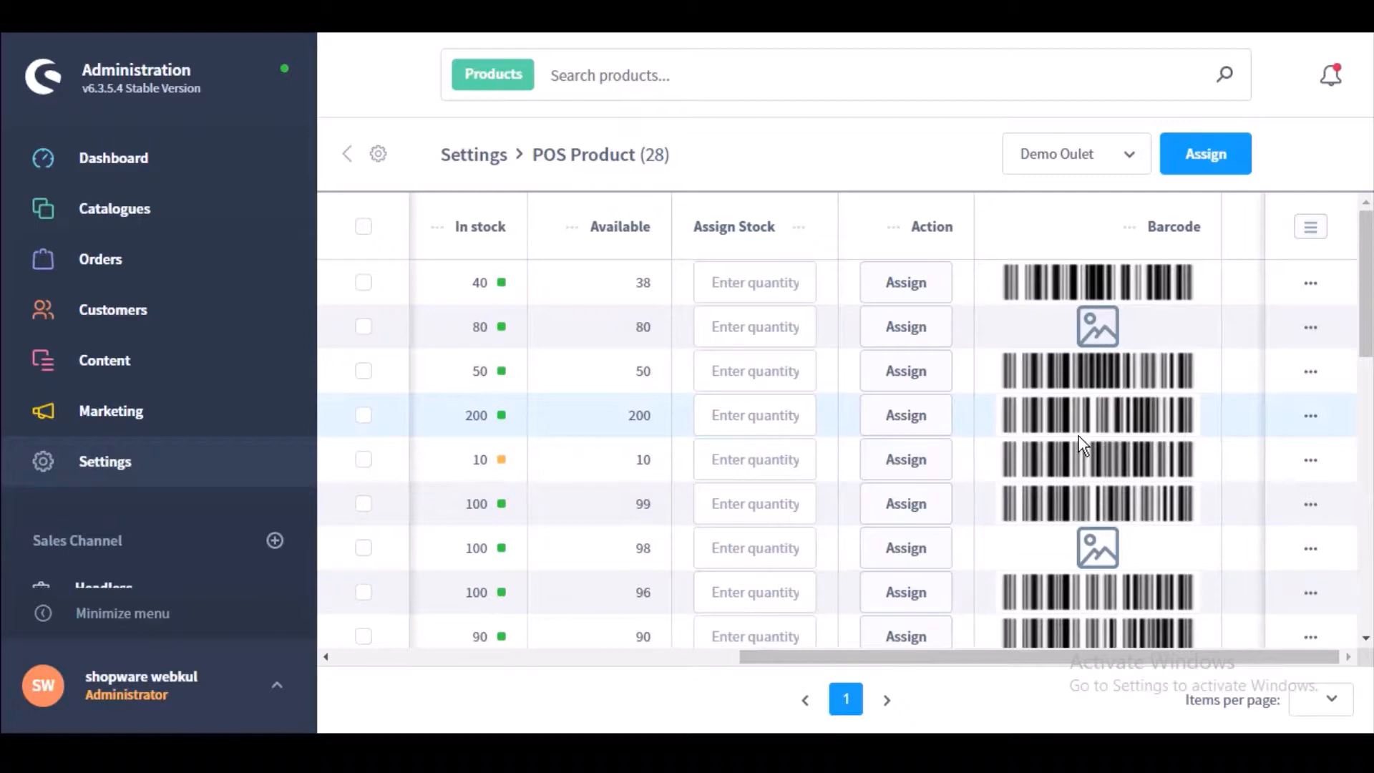
Step: Generate a barcode for the product with 80 in stock
{"action": "left_click", "coordinate": [364, 326]}
{"action": "left_click", "coordinate": [1311, 327]}
{"action": "left_click", "coordinate": [1233, 371]}
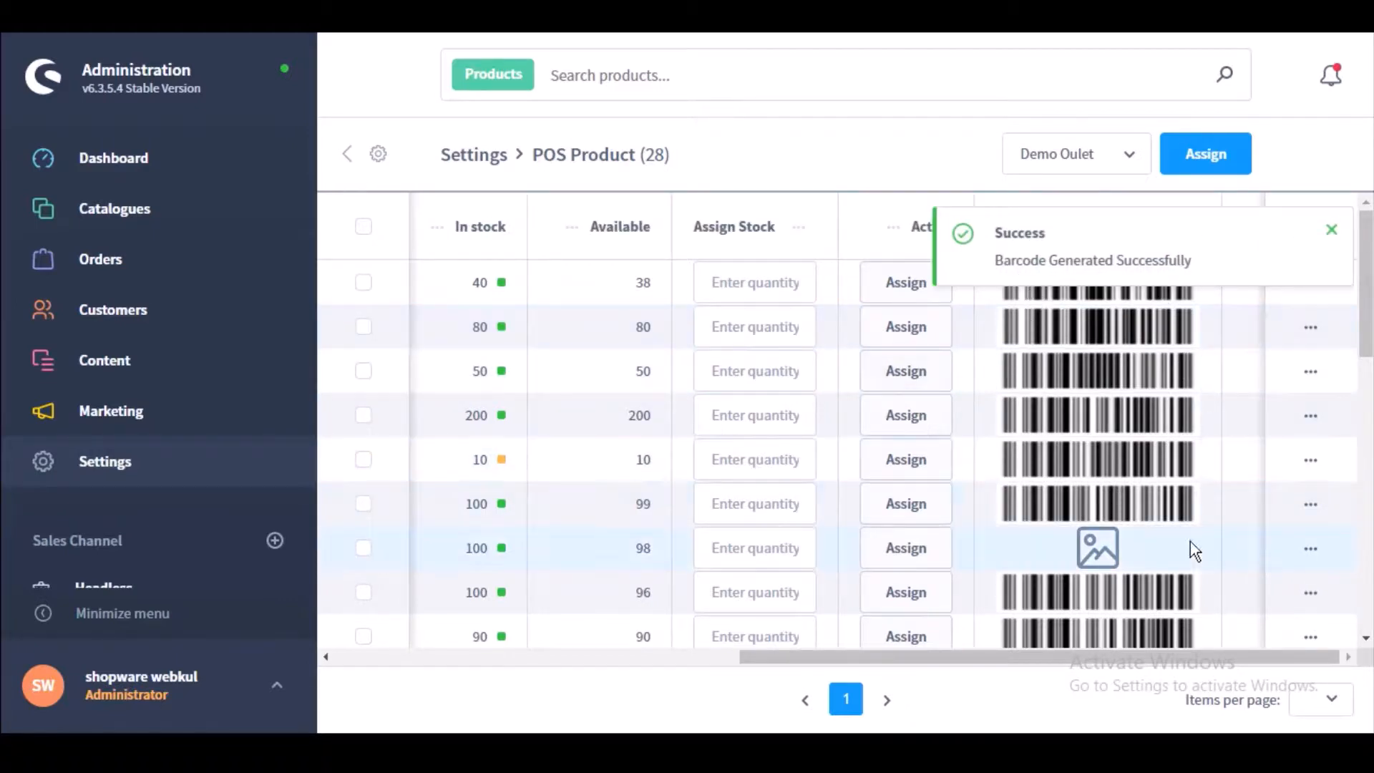
Step: Generate the Ipod nano barcode, then show the free-shipping product's printable barcode
{"action": "left_click", "coordinate": [1310, 548]}
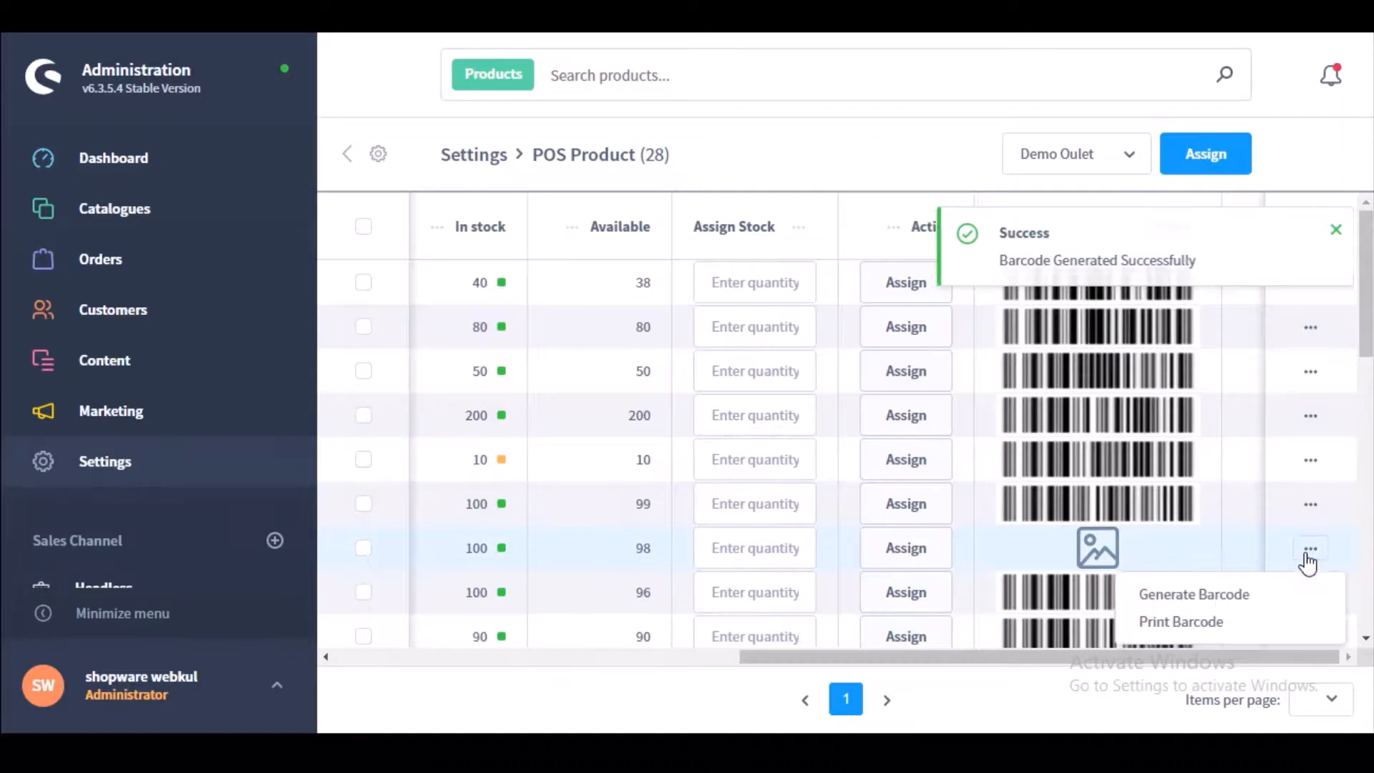
{"action": "left_click", "coordinate": [1228, 594]}
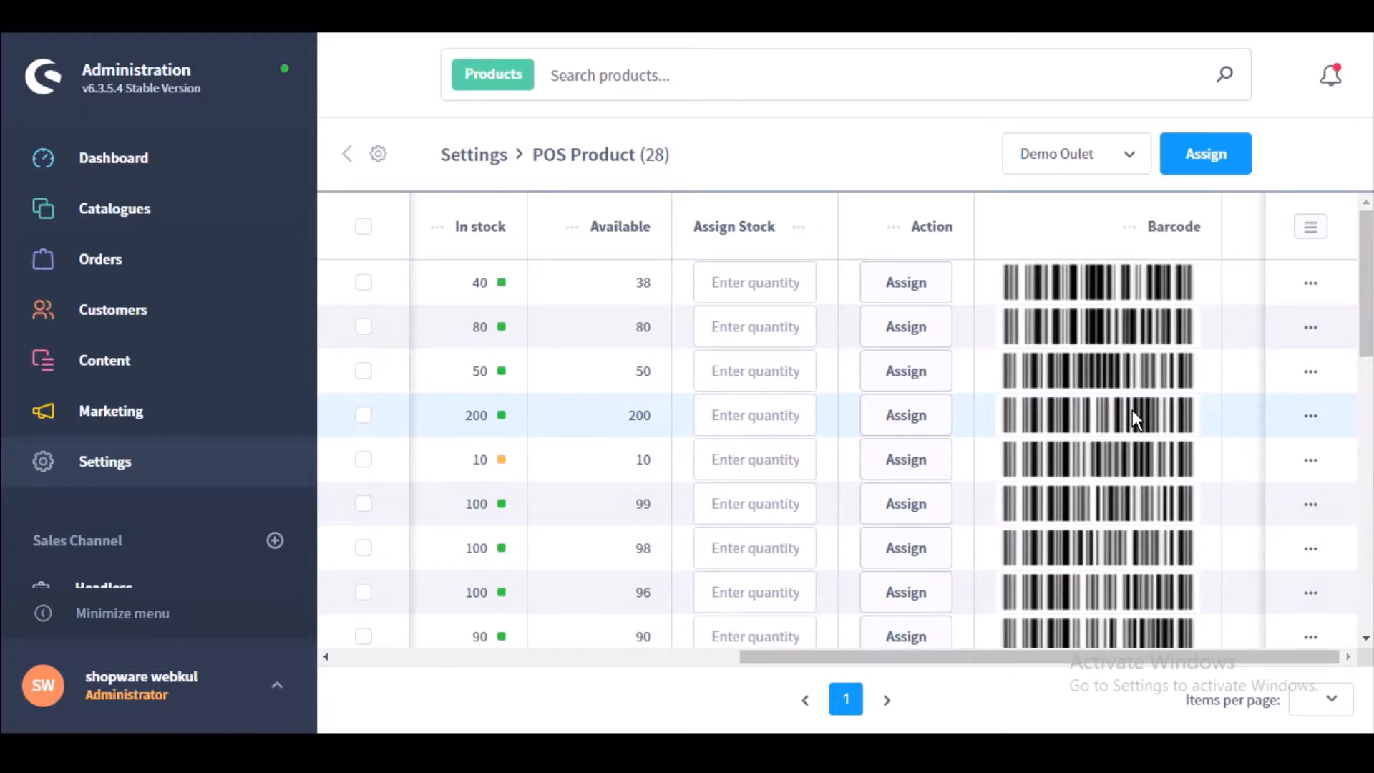
{"action": "left_click", "coordinate": [1304, 375]}
{"action": "left_click", "coordinate": [1208, 447]}
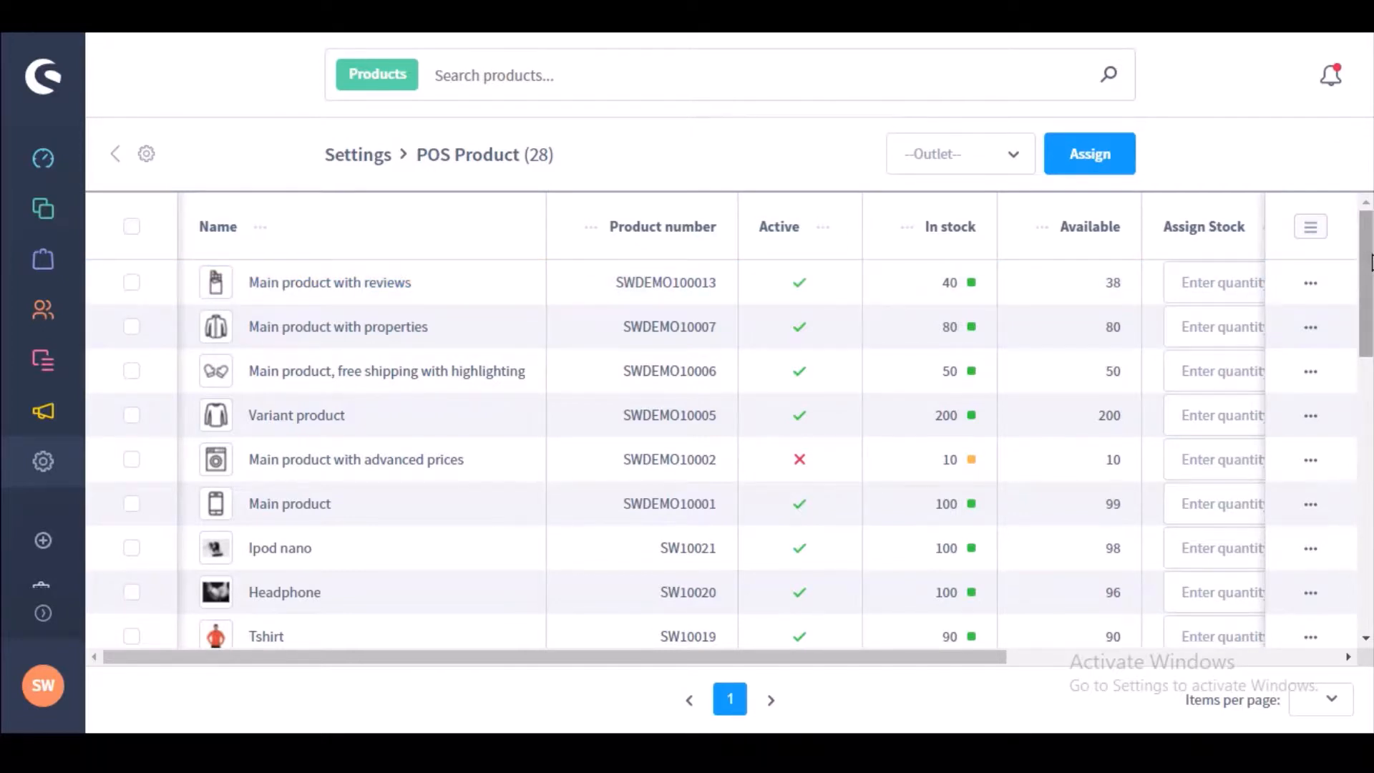
Step: Assign 12 units of Main product with reviews to Demo Oulet and dismiss the success message
{"action": "left_click_drag", "start_coordinate": [1369, 263], "coordinate": [1362, 233]}
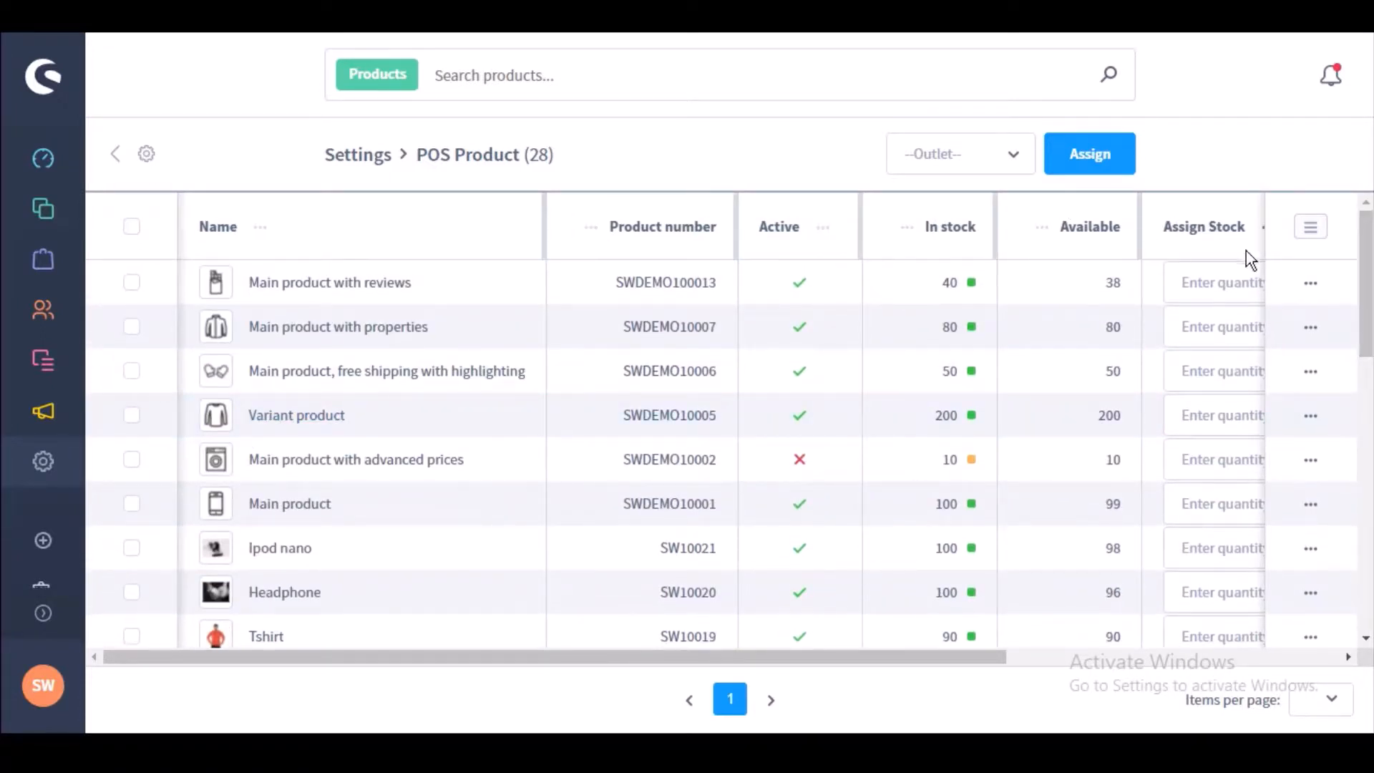
{"action": "left_click_drag", "start_coordinate": [835, 658], "coordinate": [1059, 666]}
{"action": "left_click", "coordinate": [976, 282]}
{"action": "left_click", "coordinate": [961, 154]}
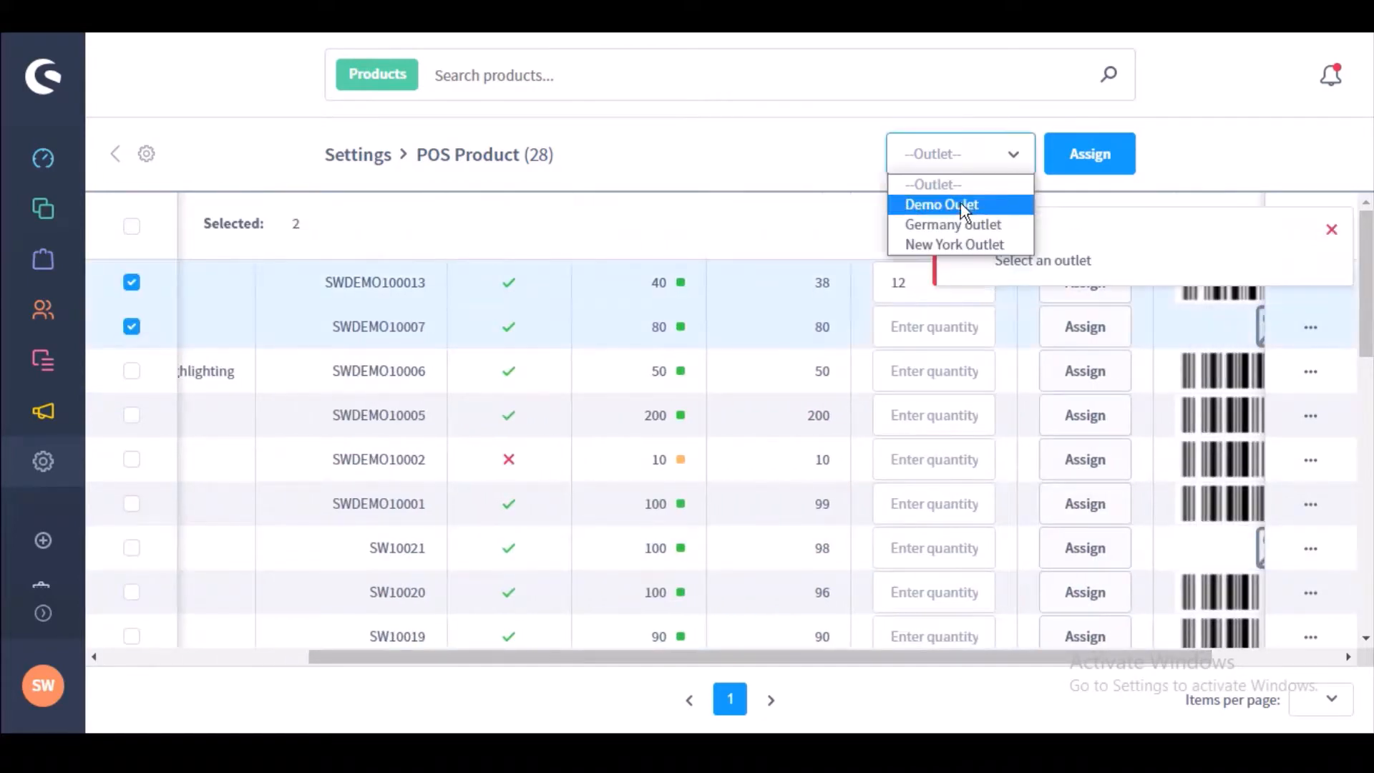
{"action": "left_click", "coordinate": [960, 205]}
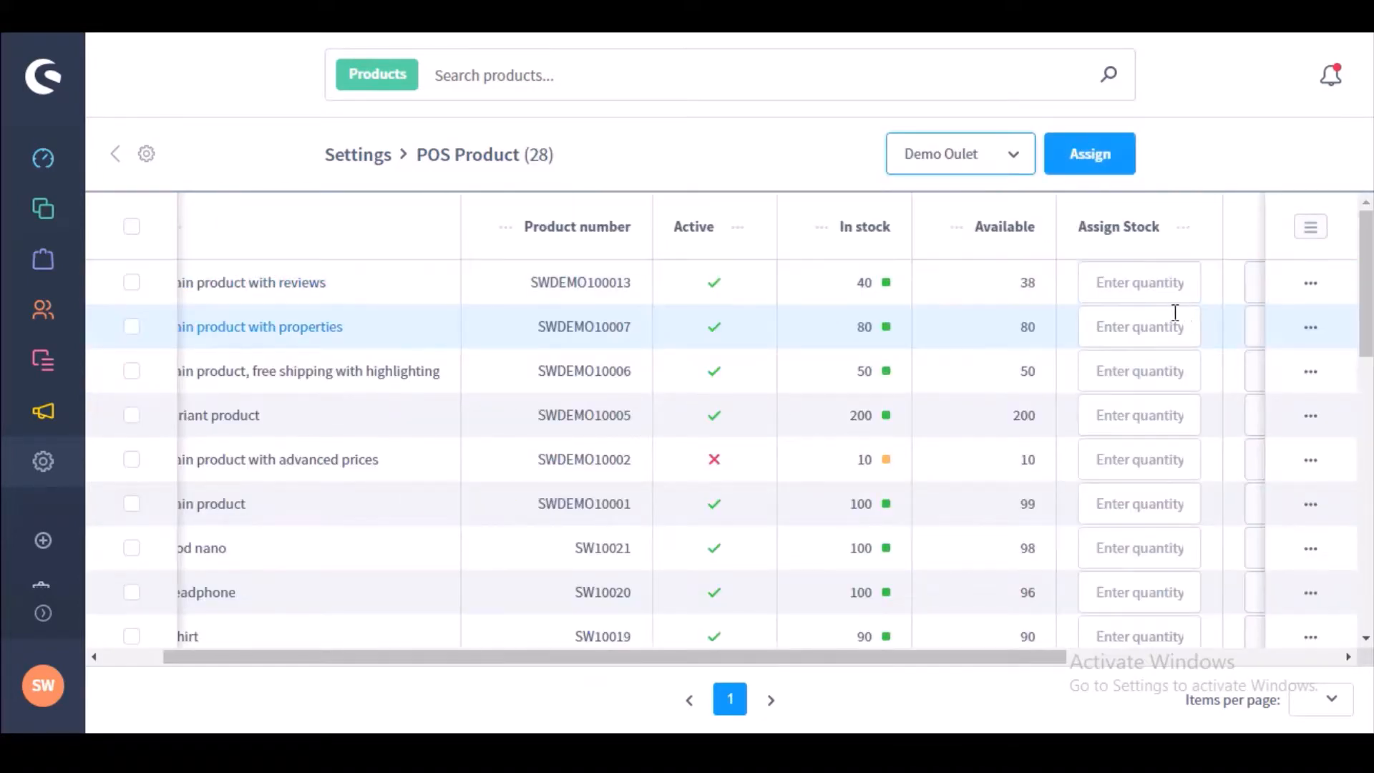
{"action": "left_click", "coordinate": [1116, 286]}
{"action": "type", "text": "12"}
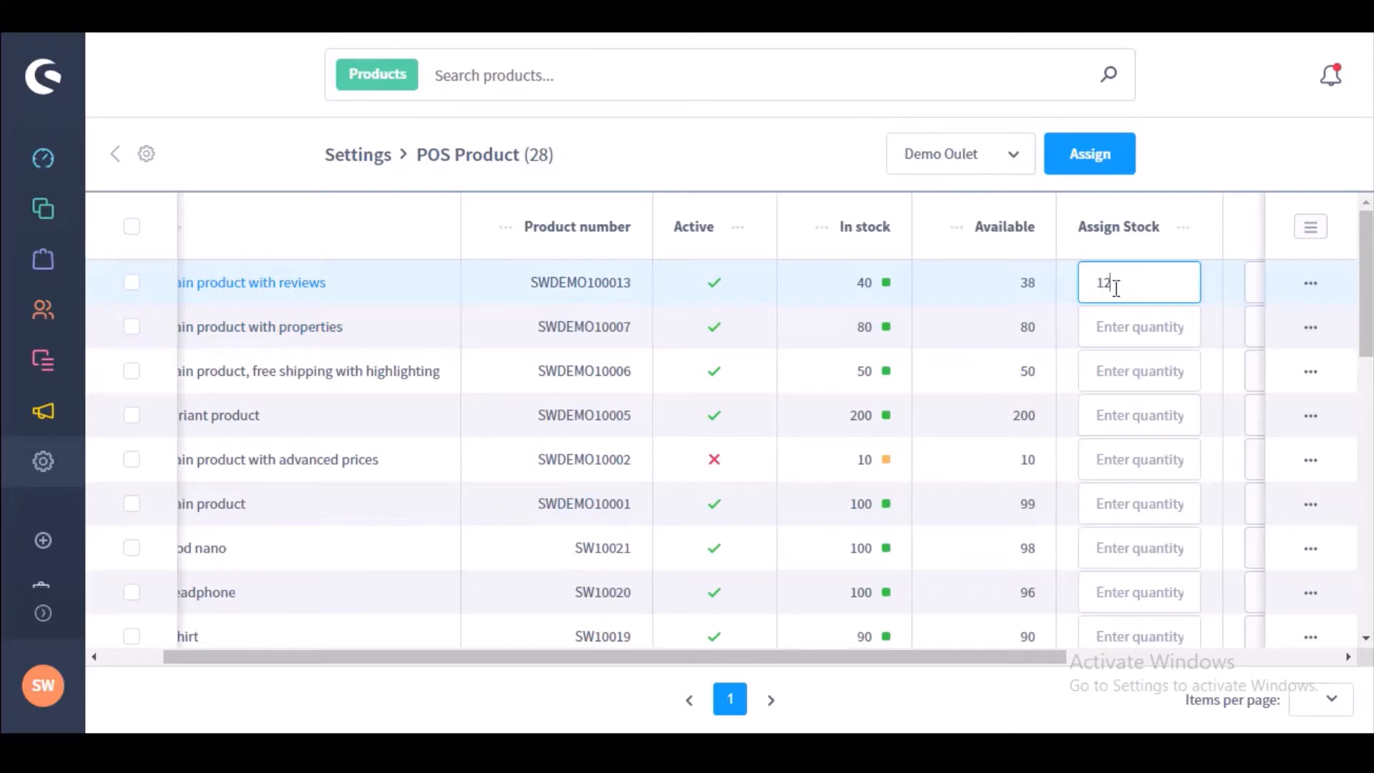
{"action": "left_click", "coordinate": [1090, 163]}
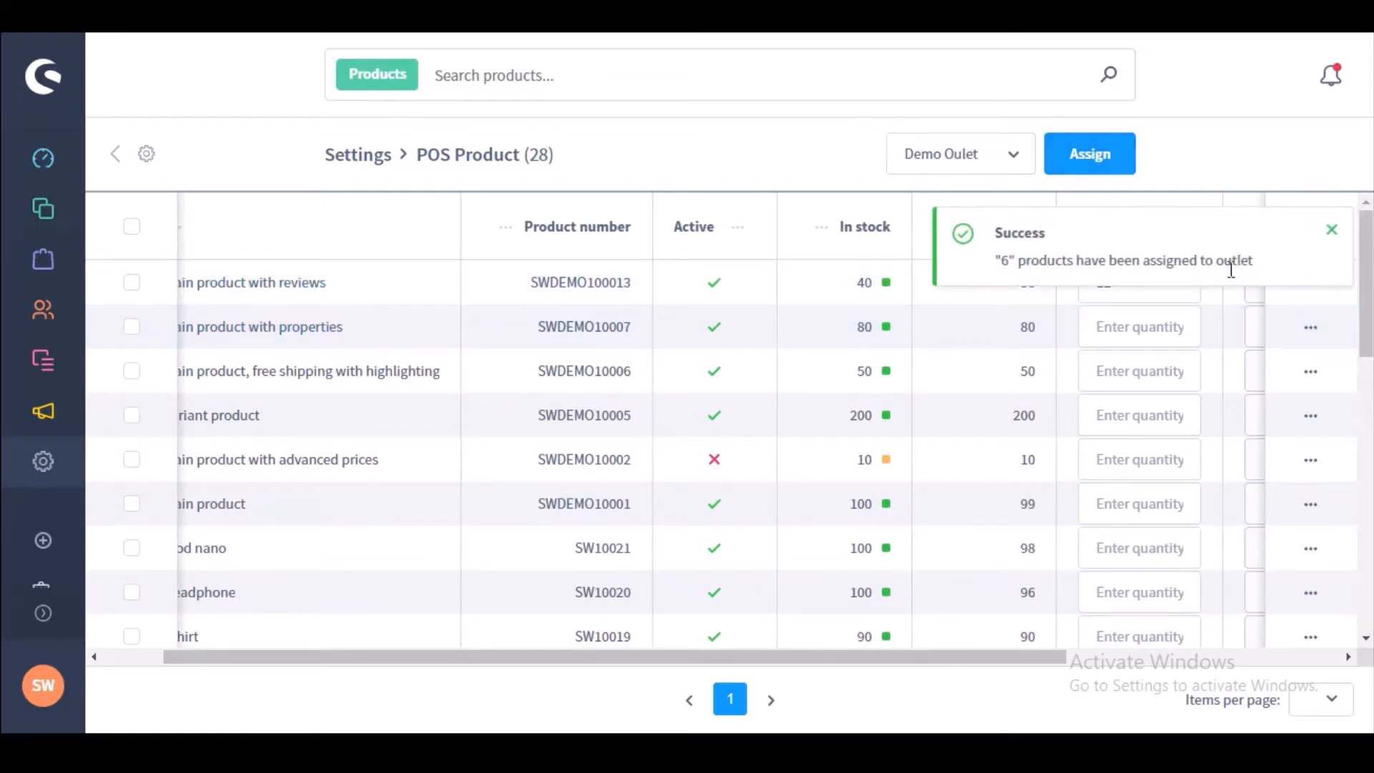
{"action": "left_click", "coordinate": [1331, 231]}
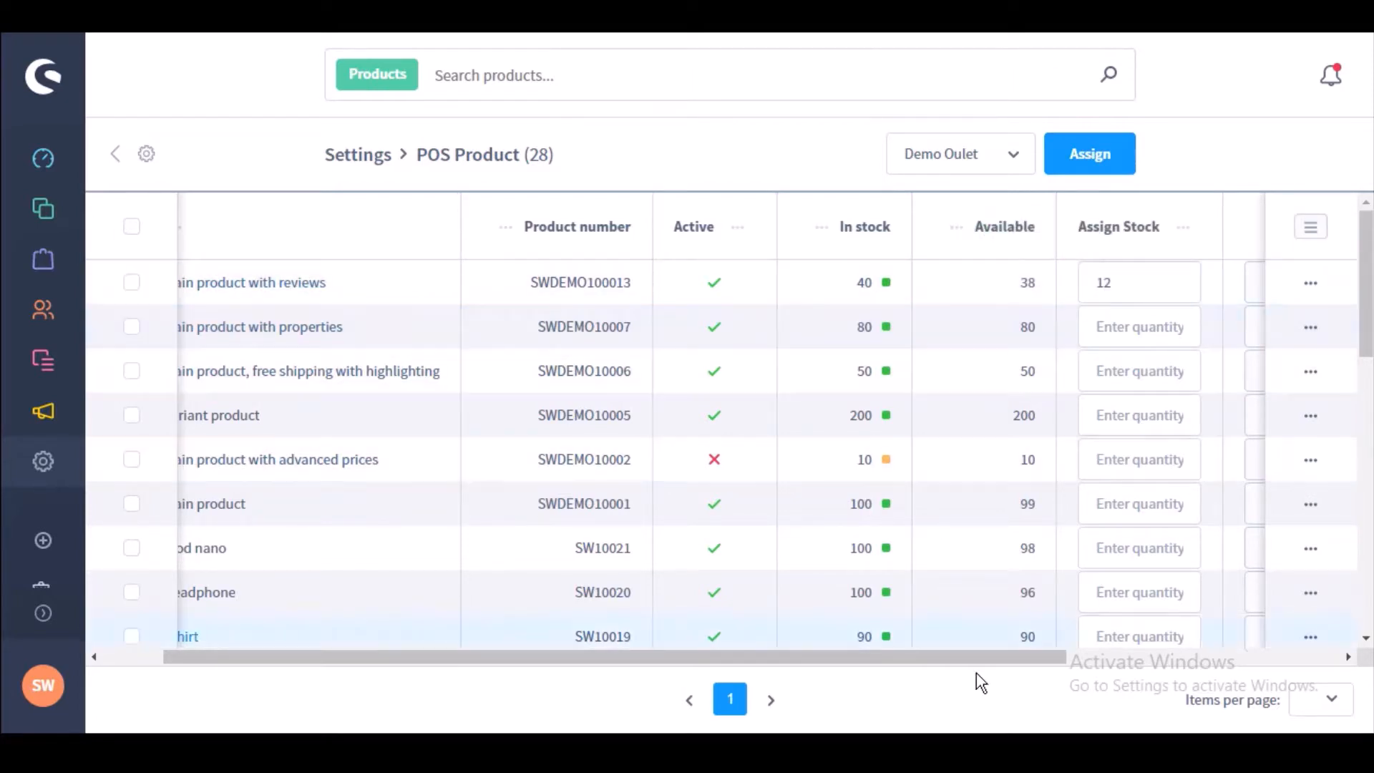
Step: Open the free-shipping product's barcode options, then return to the Settings overview
{"action": "left_click_drag", "start_coordinate": [979, 654], "coordinate": [1287, 647]}
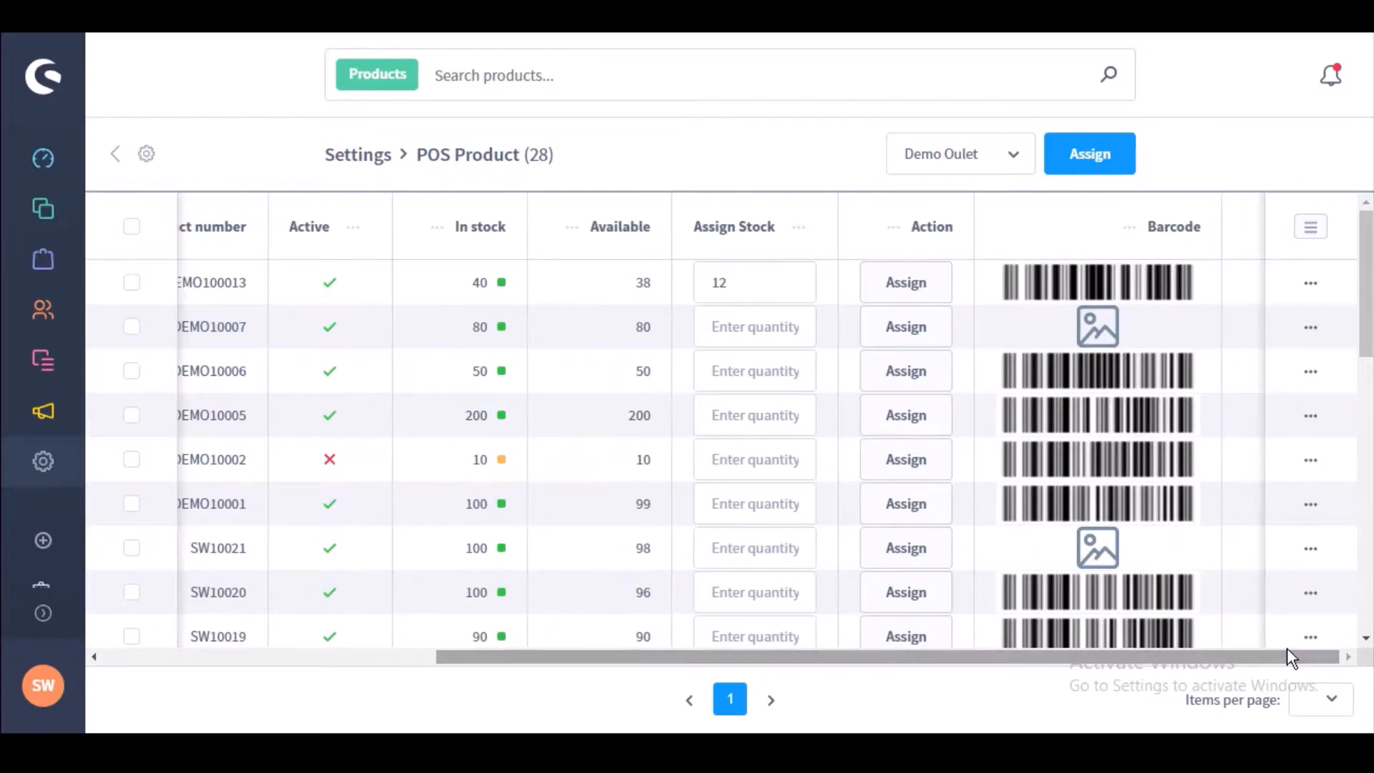
{"action": "left_click", "coordinate": [1315, 372]}
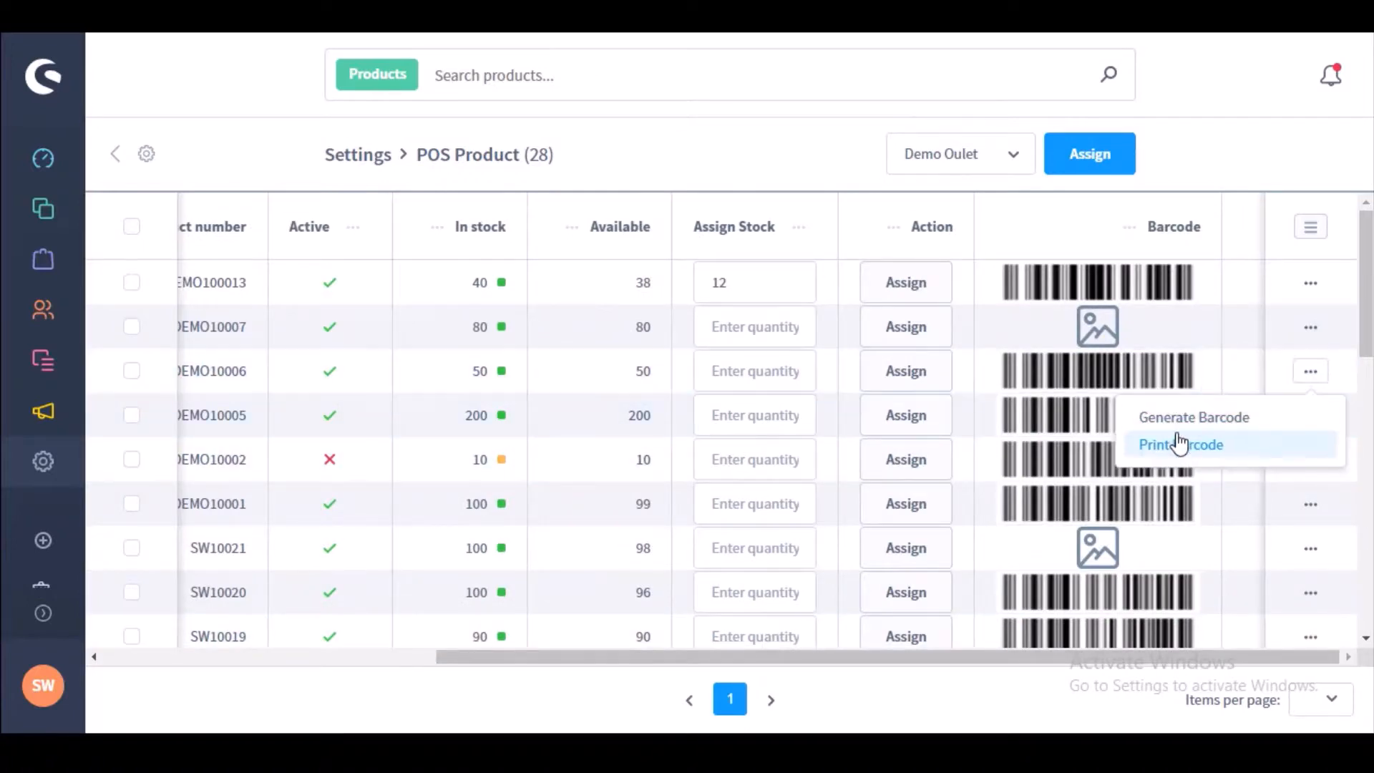
{"action": "left_click_drag", "start_coordinate": [1136, 657], "coordinate": [331, 571]}
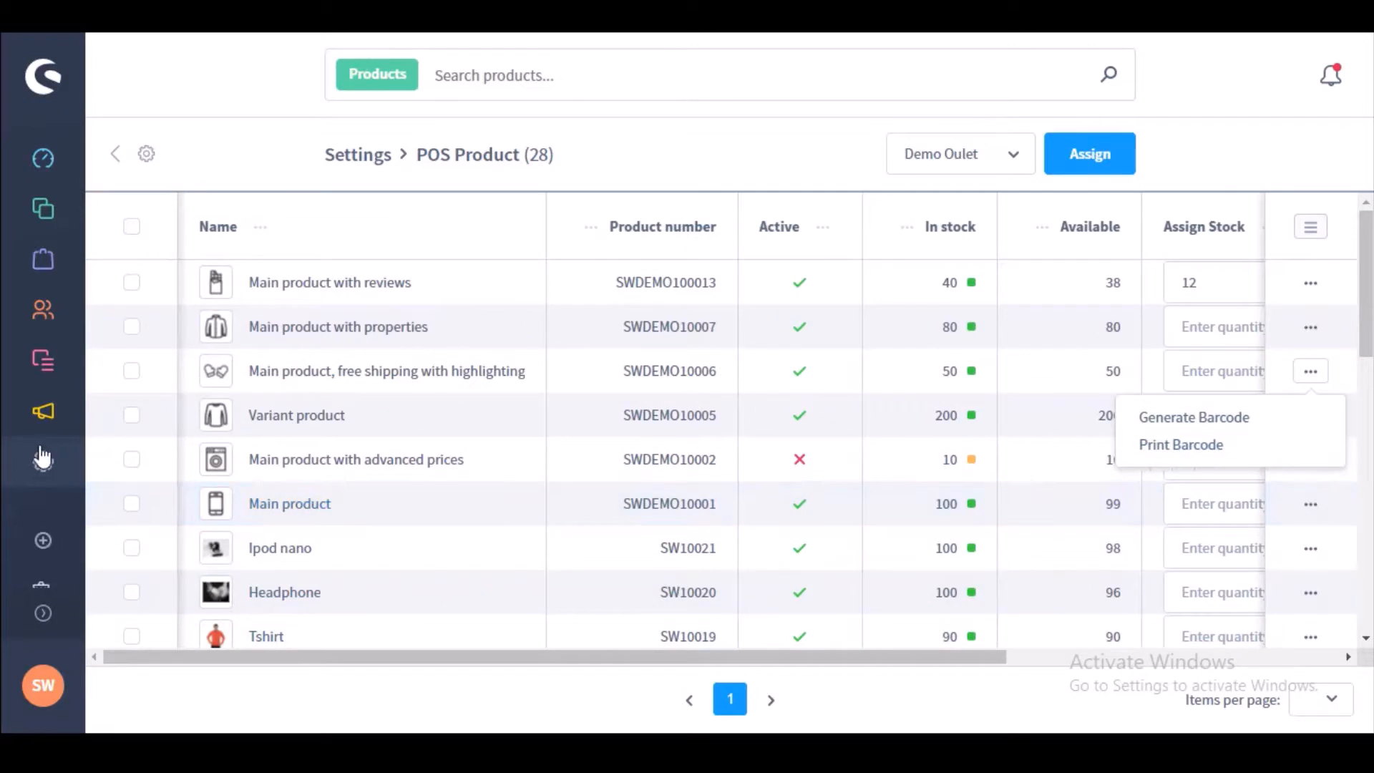
{"action": "left_click", "coordinate": [43, 464]}
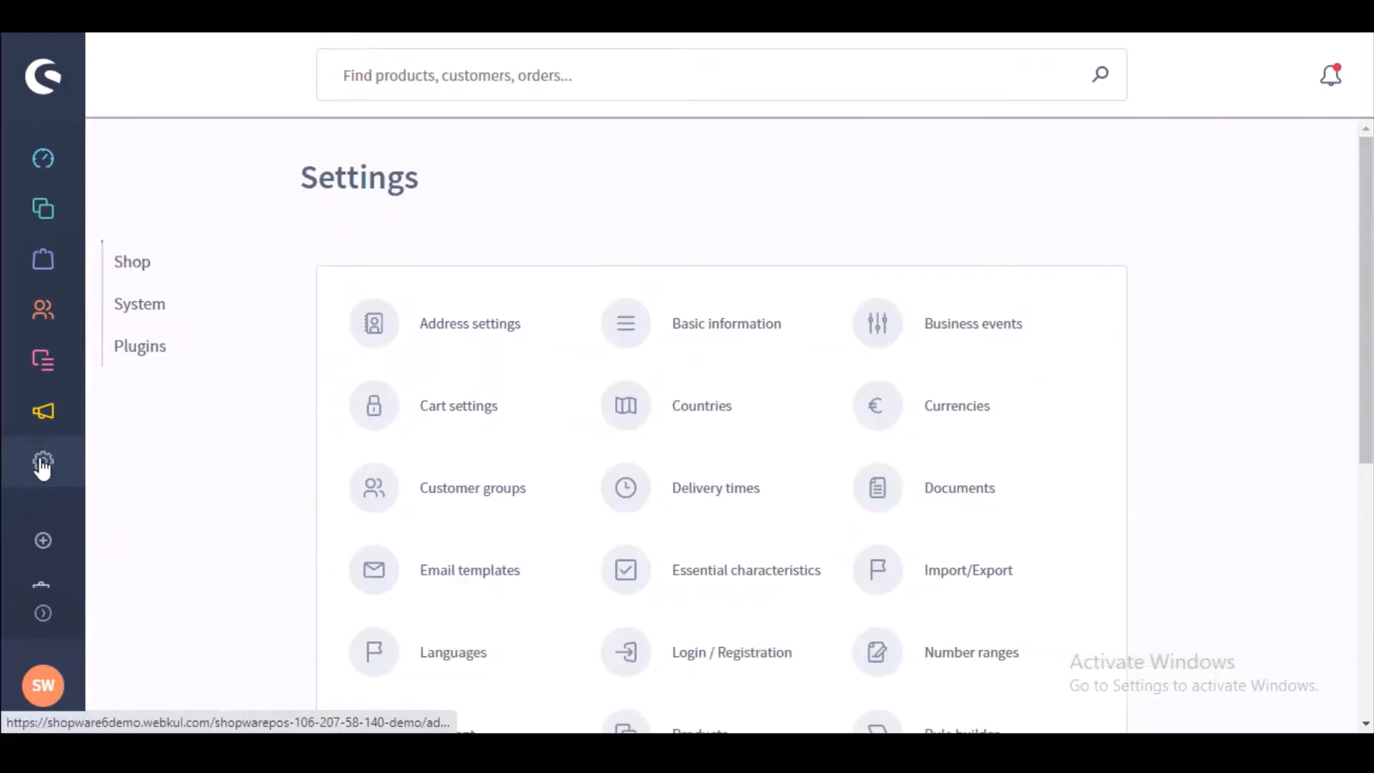
Step: Open the POS Order tile under Plugins and scroll through the 15 Germany and New York orders
{"action": "left_click", "coordinate": [157, 351]}
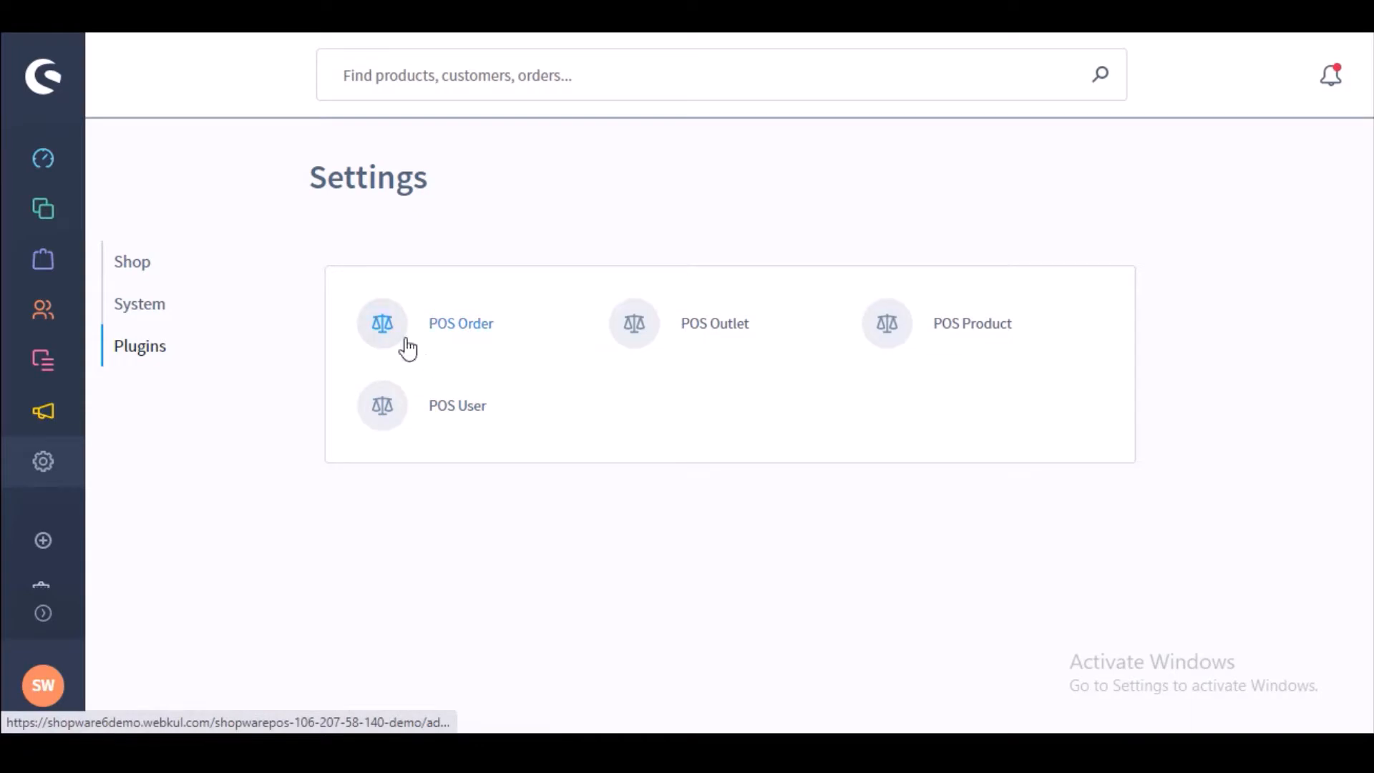
{"action": "left_click", "coordinate": [463, 326]}
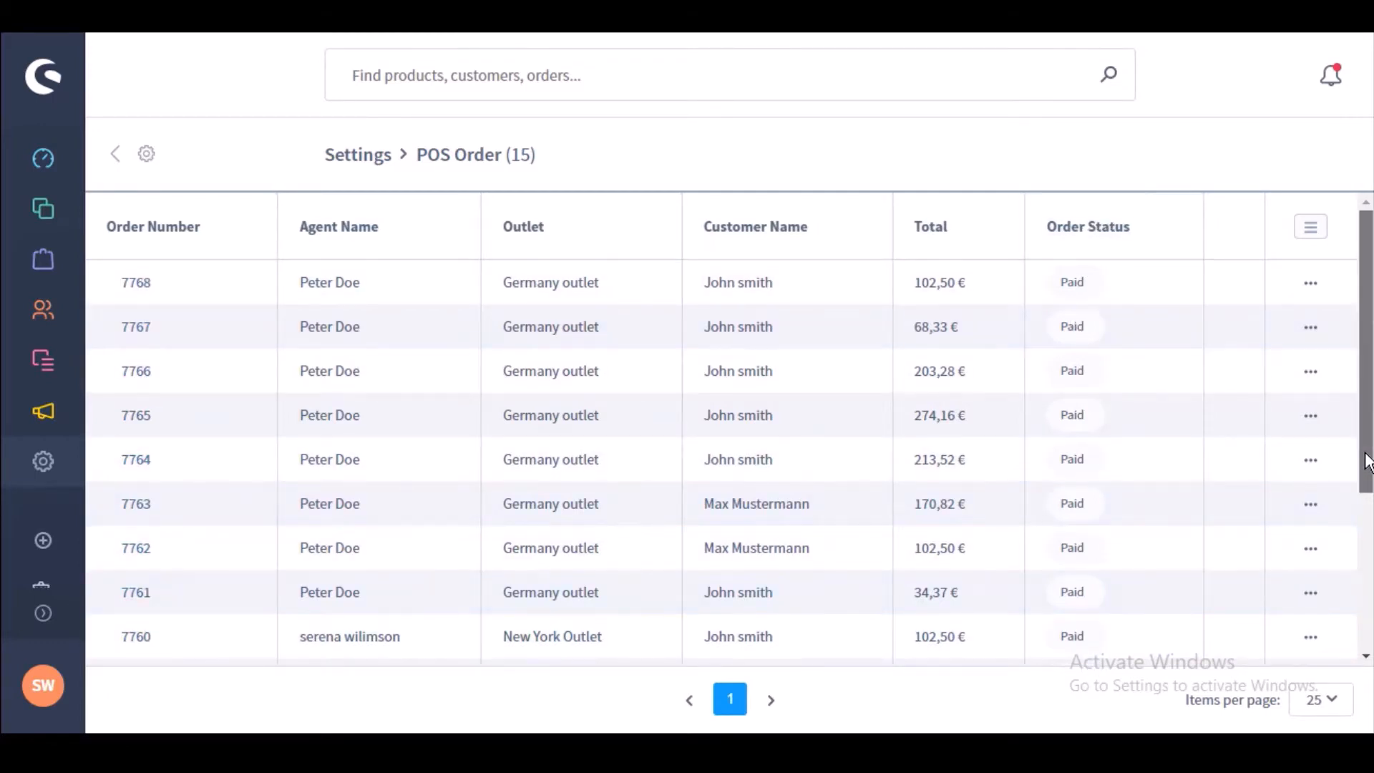
{"action": "left_click_drag", "start_coordinate": [1367, 462], "coordinate": [1365, 333]}
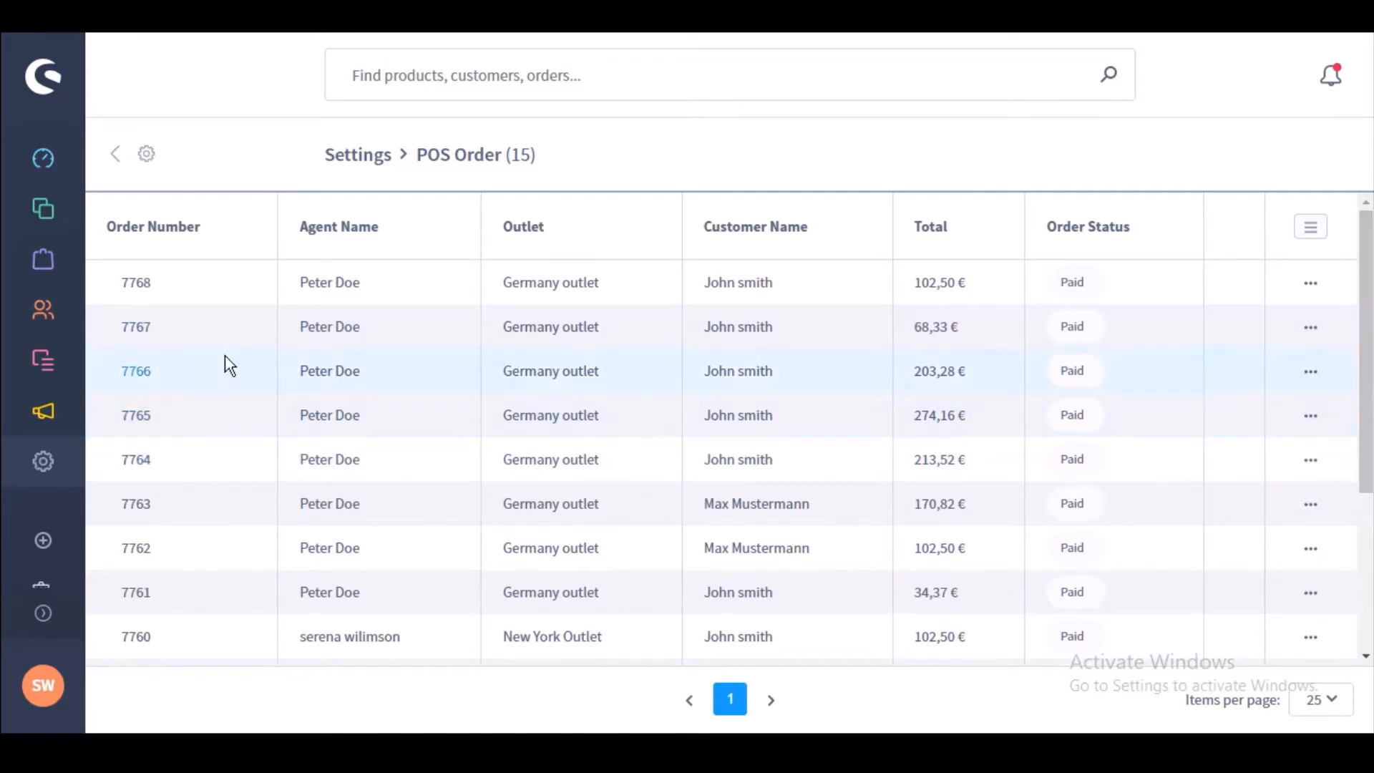
Step: Review order 7767, save it unchanged from edit mode, and go back to the Orders list
{"action": "left_click", "coordinate": [129, 320]}
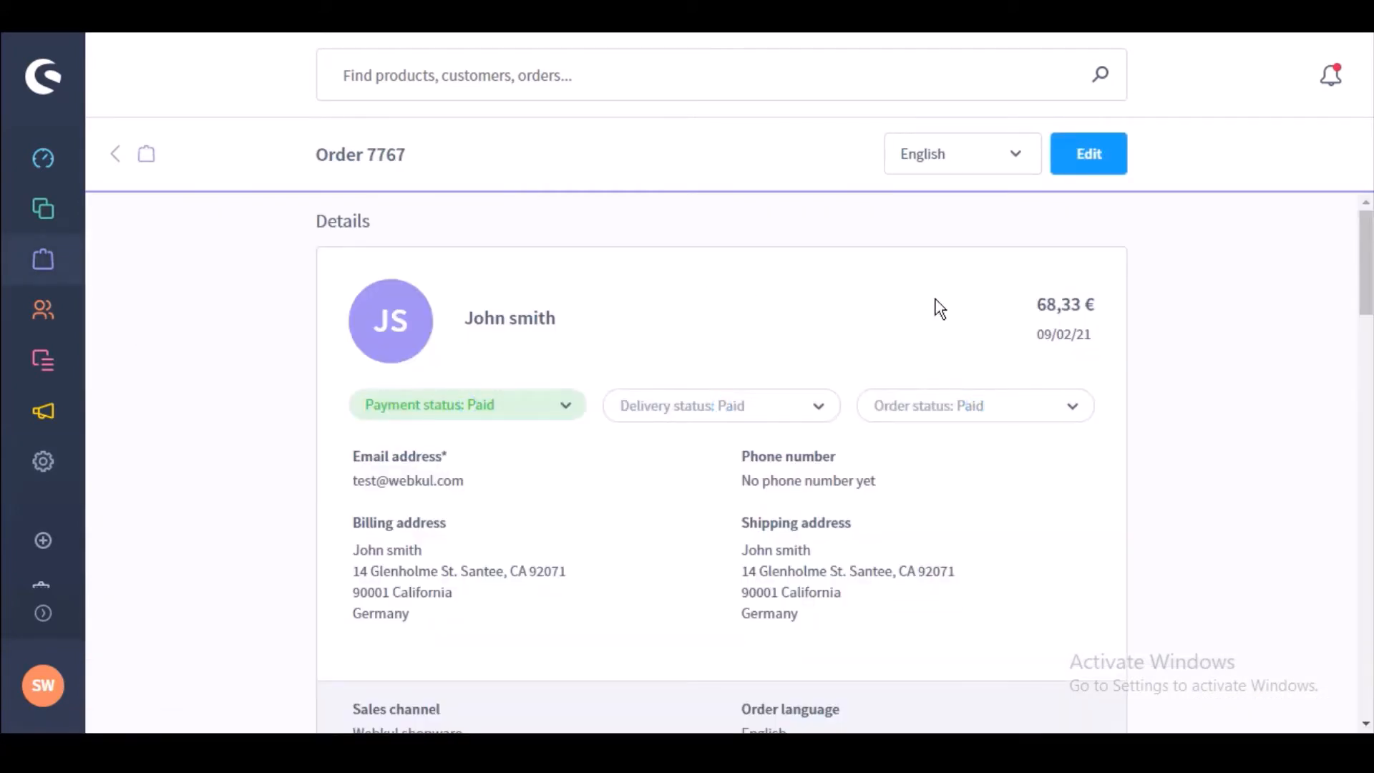
{"action": "left_click_drag", "start_coordinate": [1368, 230], "coordinate": [1367, 254]}
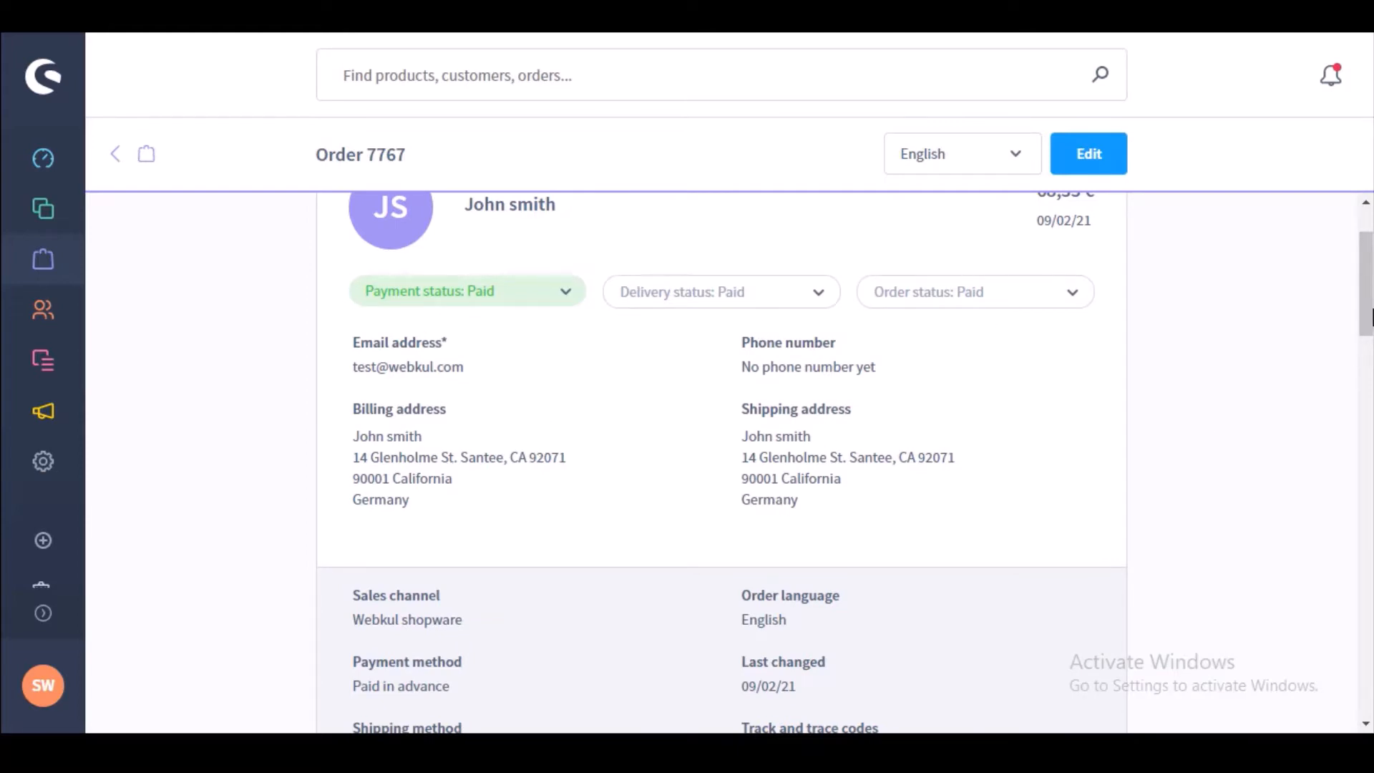
{"action": "left_click_drag", "start_coordinate": [1369, 314], "coordinate": [1367, 140]}
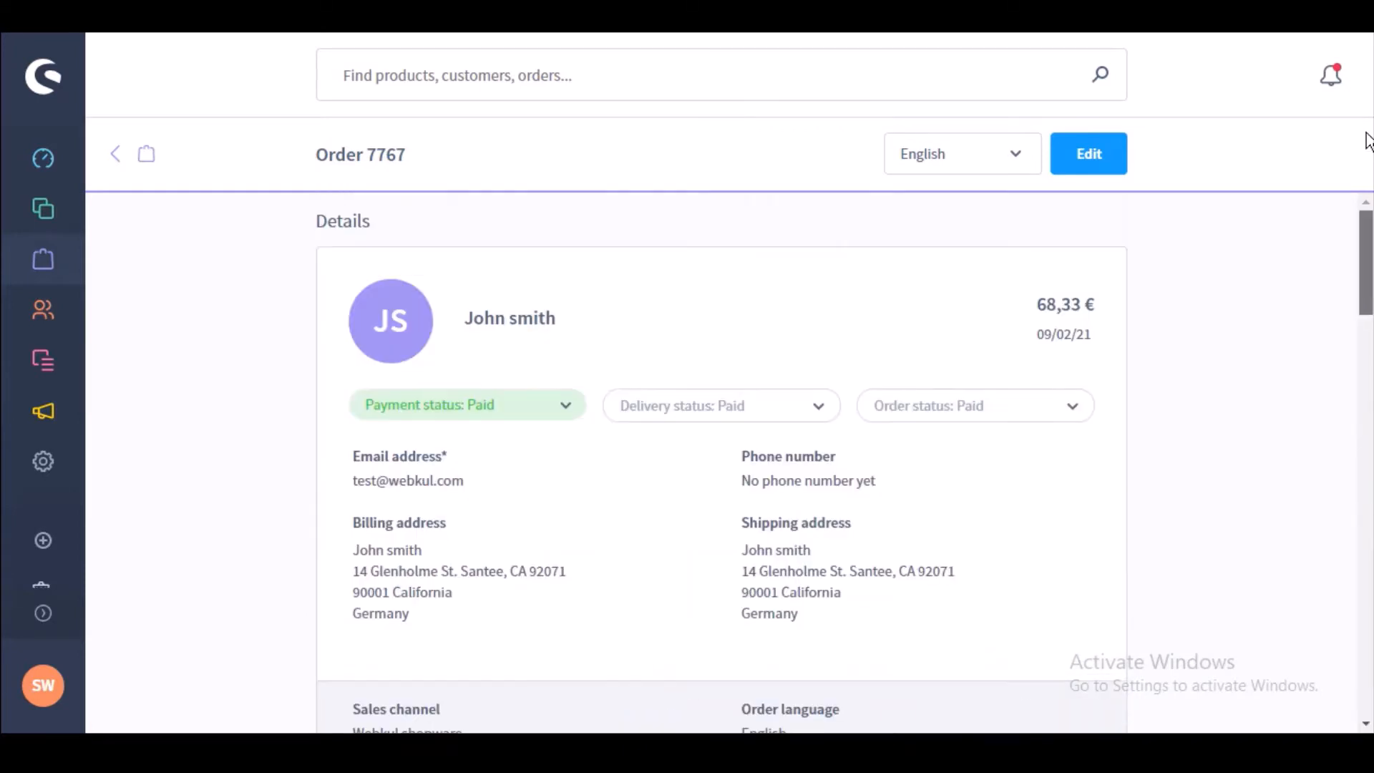
{"action": "left_click", "coordinate": [1085, 155]}
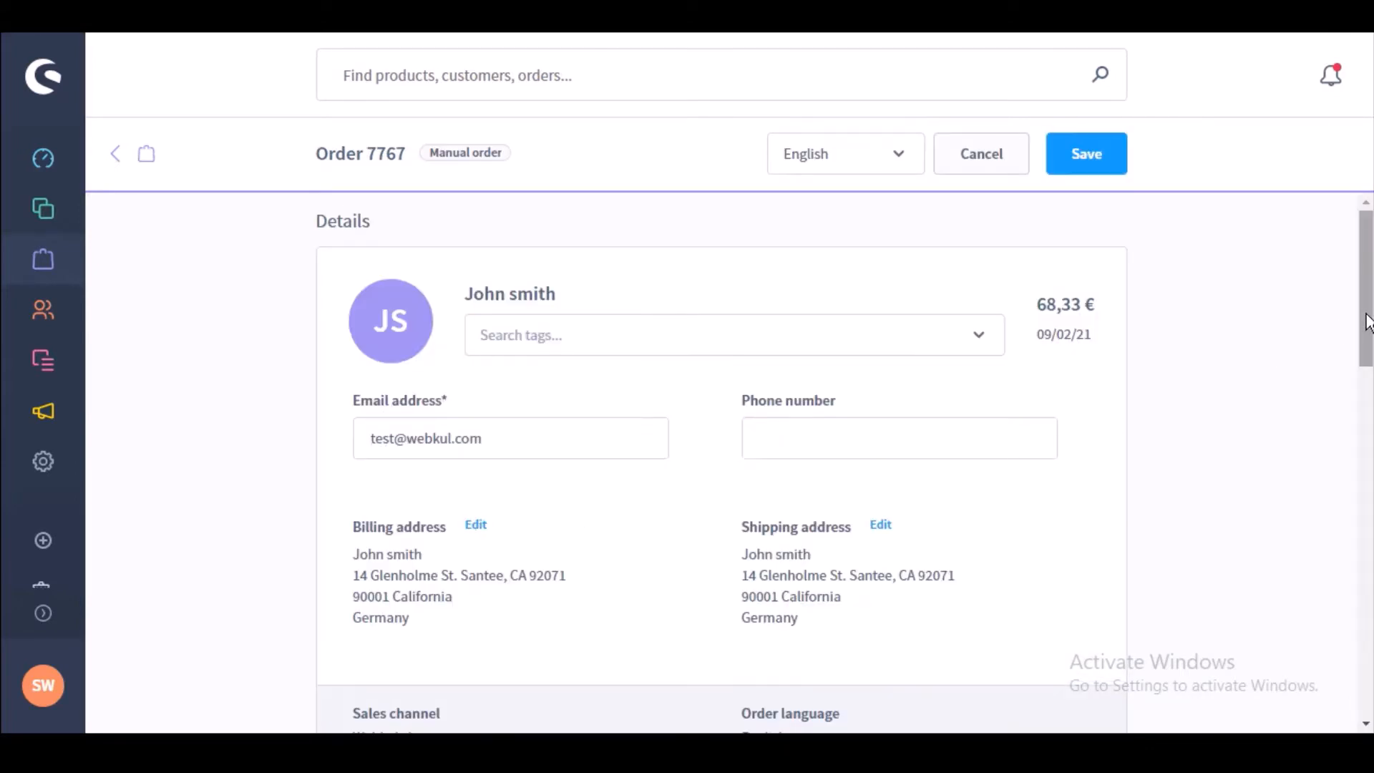
{"action": "left_click_drag", "start_coordinate": [1368, 322], "coordinate": [1329, 171]}
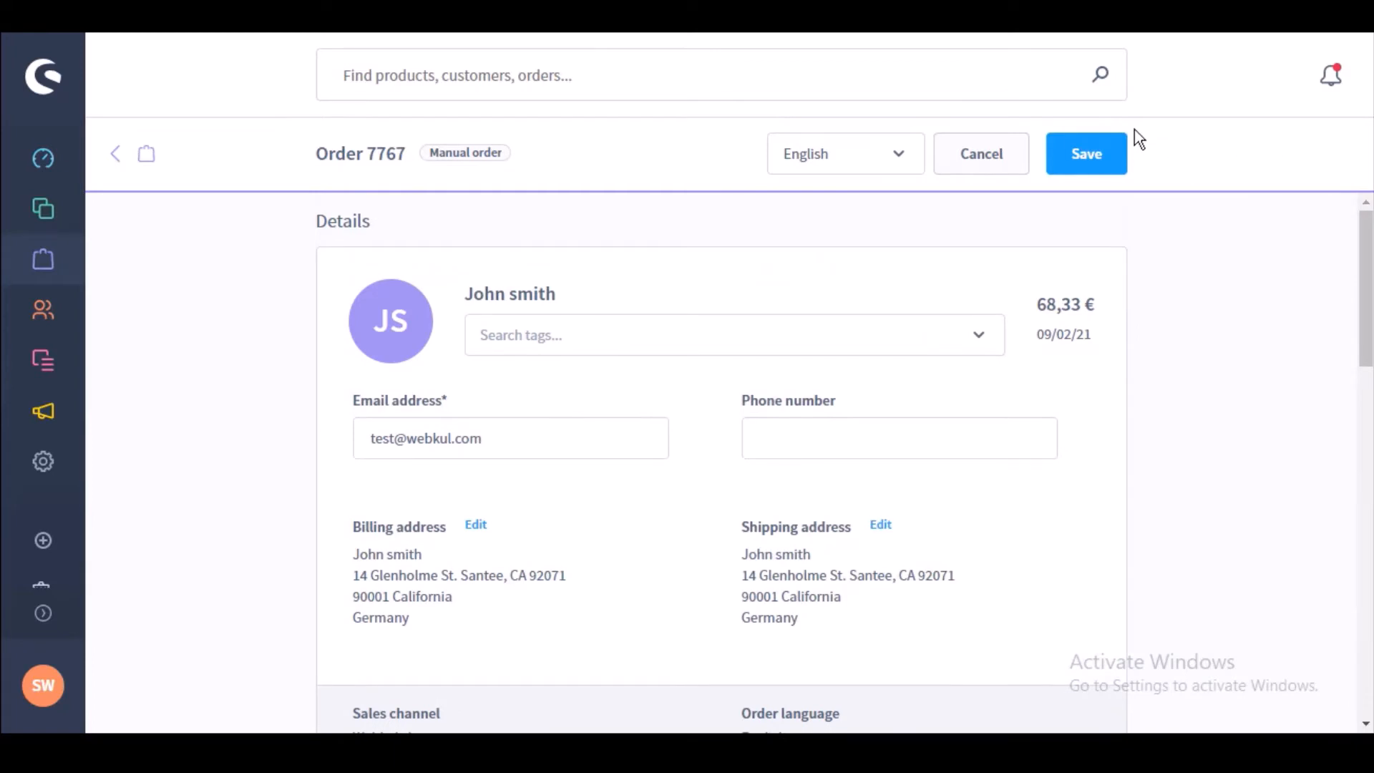
{"action": "left_click", "coordinate": [1084, 153]}
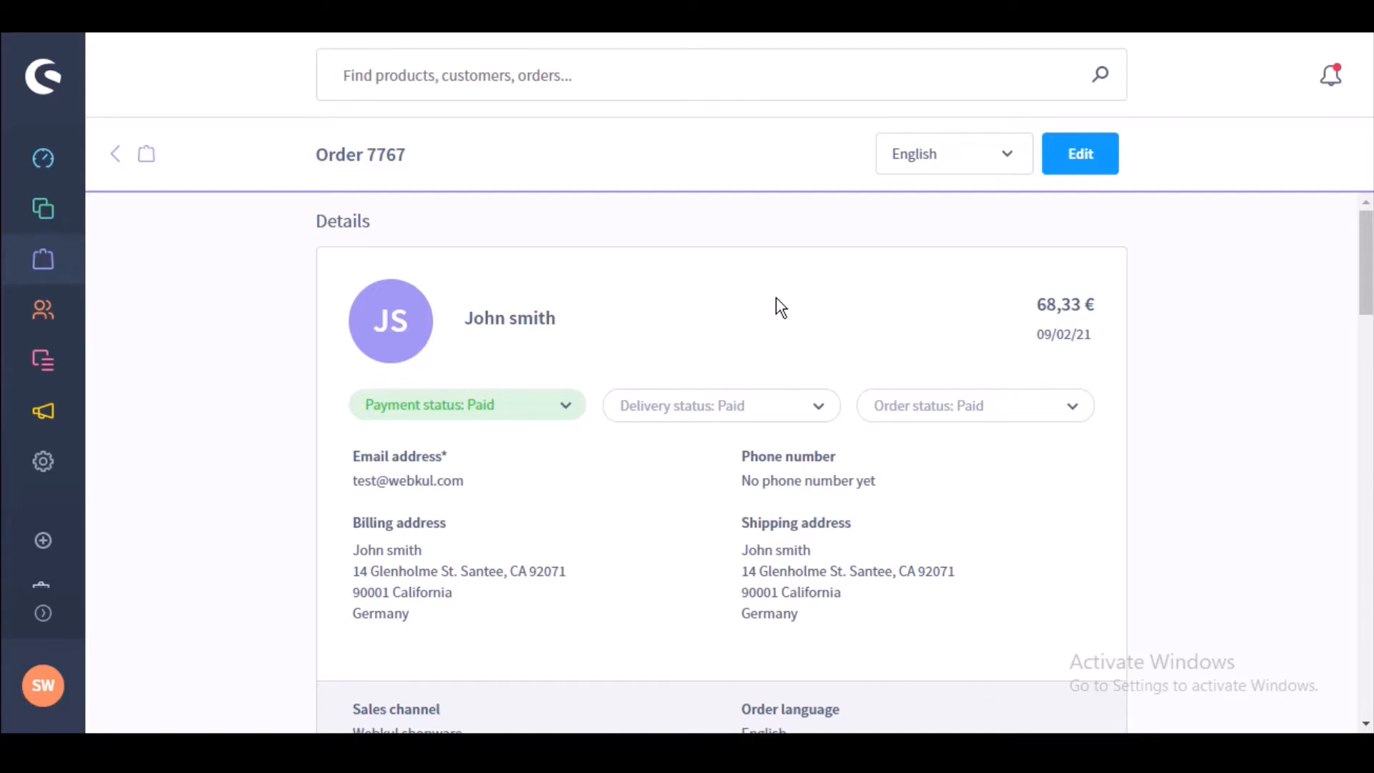
{"action": "left_click", "coordinate": [113, 155]}
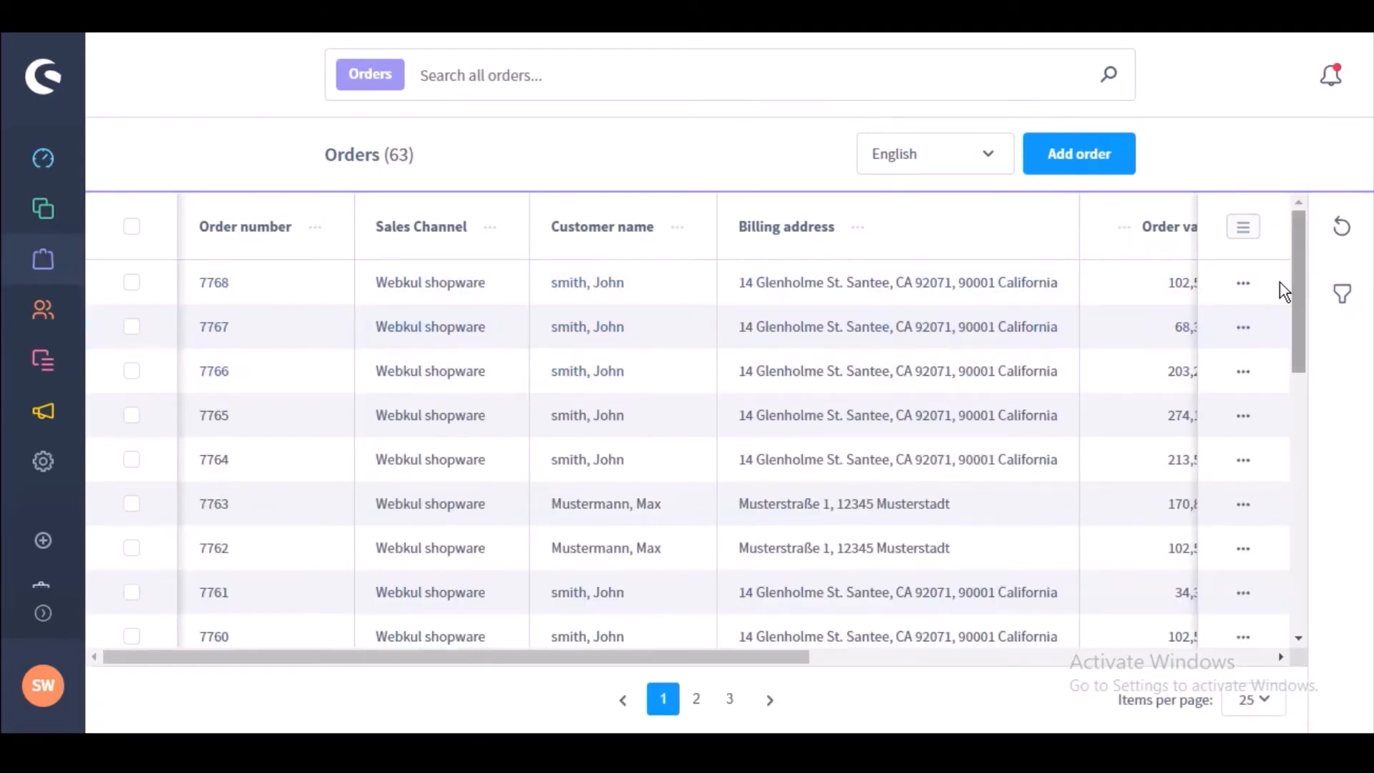
Step: Start a new order and leave it unsaved, returning to the POS entries under Settings > Plugins
{"action": "left_click", "coordinate": [1243, 285]}
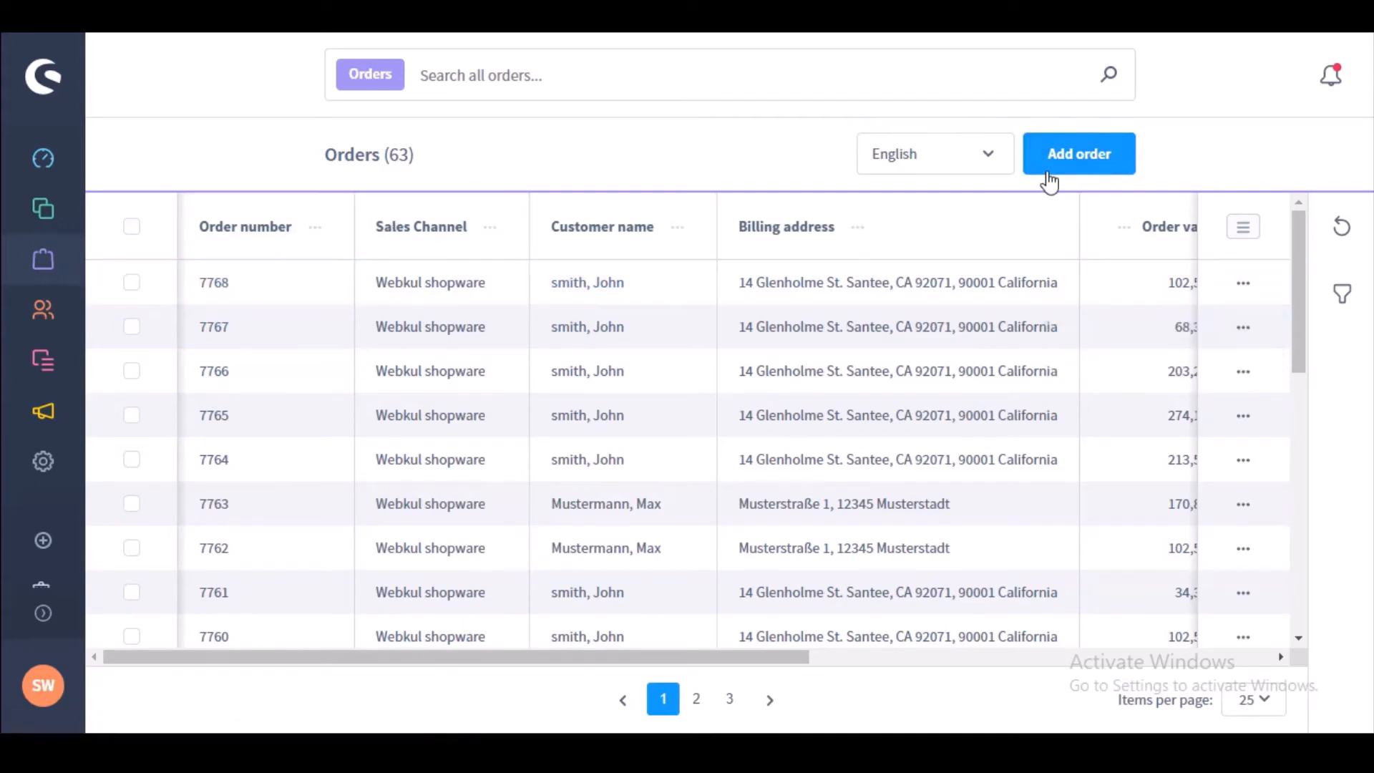
{"action": "left_click", "coordinate": [1049, 179]}
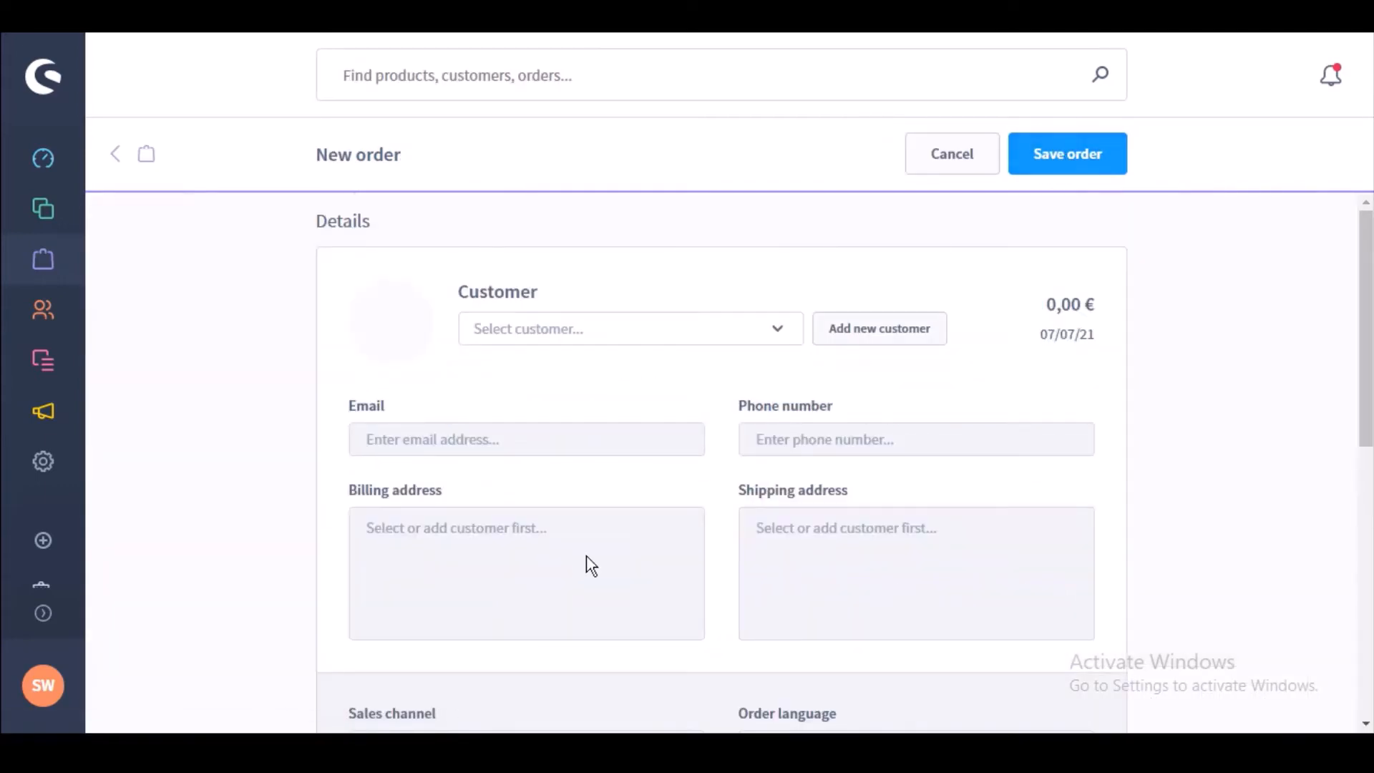
{"action": "left_click_drag", "start_coordinate": [1367, 265], "coordinate": [1326, 230]}
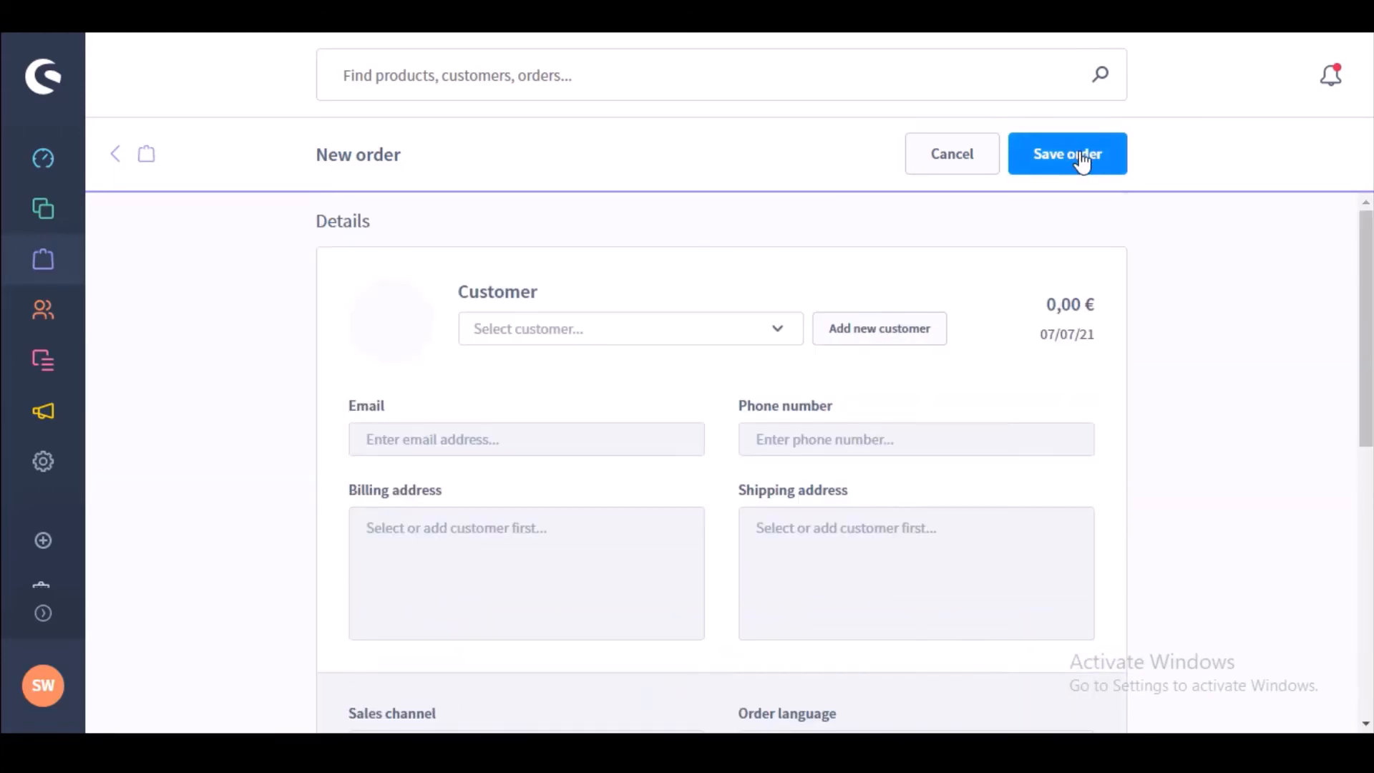
{"action": "left_click", "coordinate": [48, 464]}
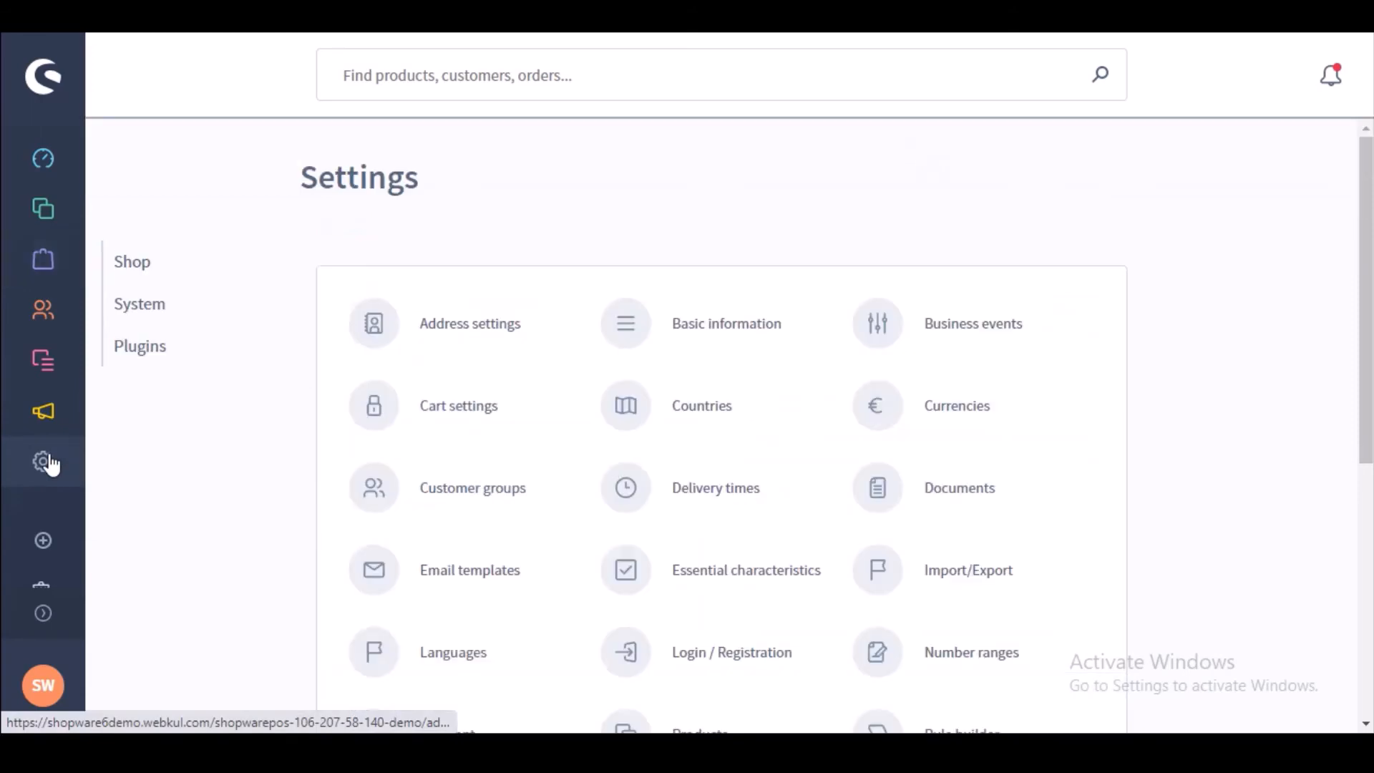
{"action": "left_click", "coordinate": [153, 353]}
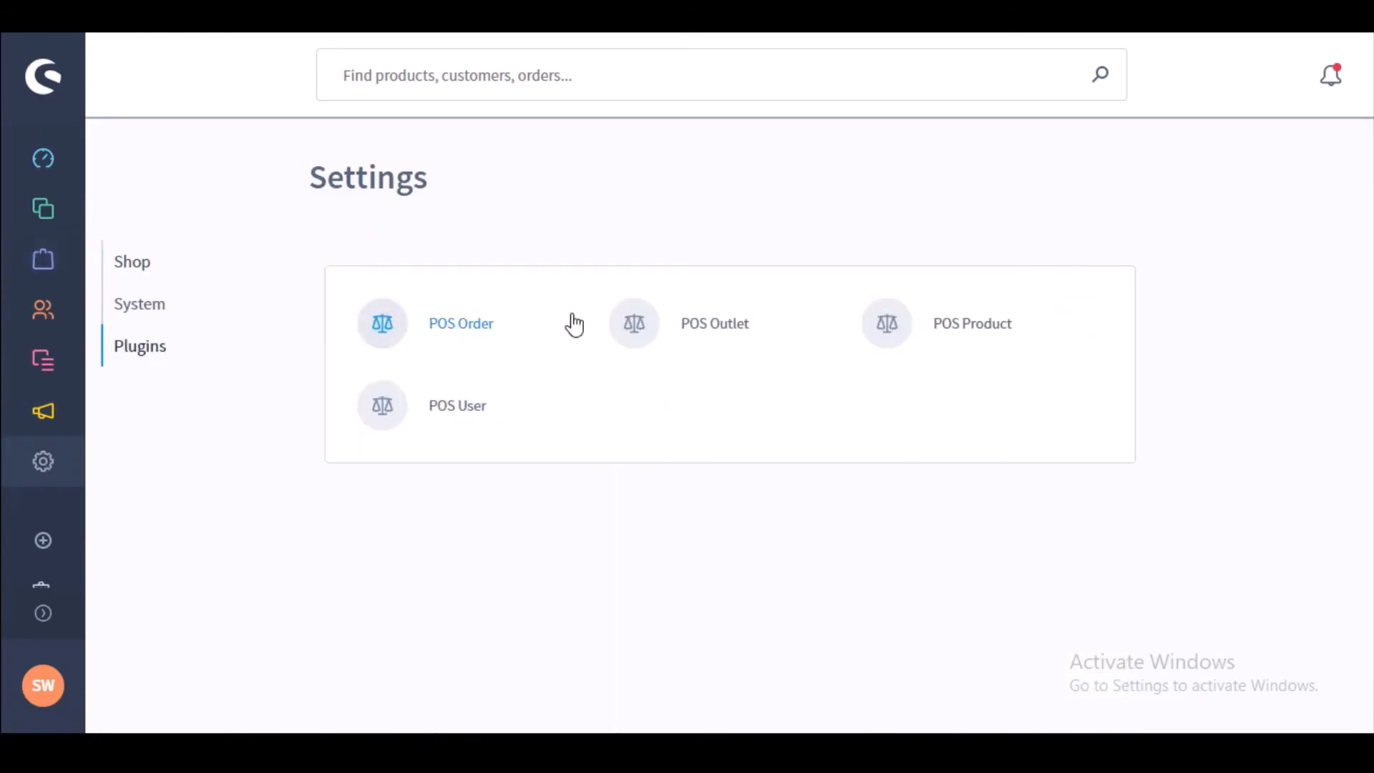